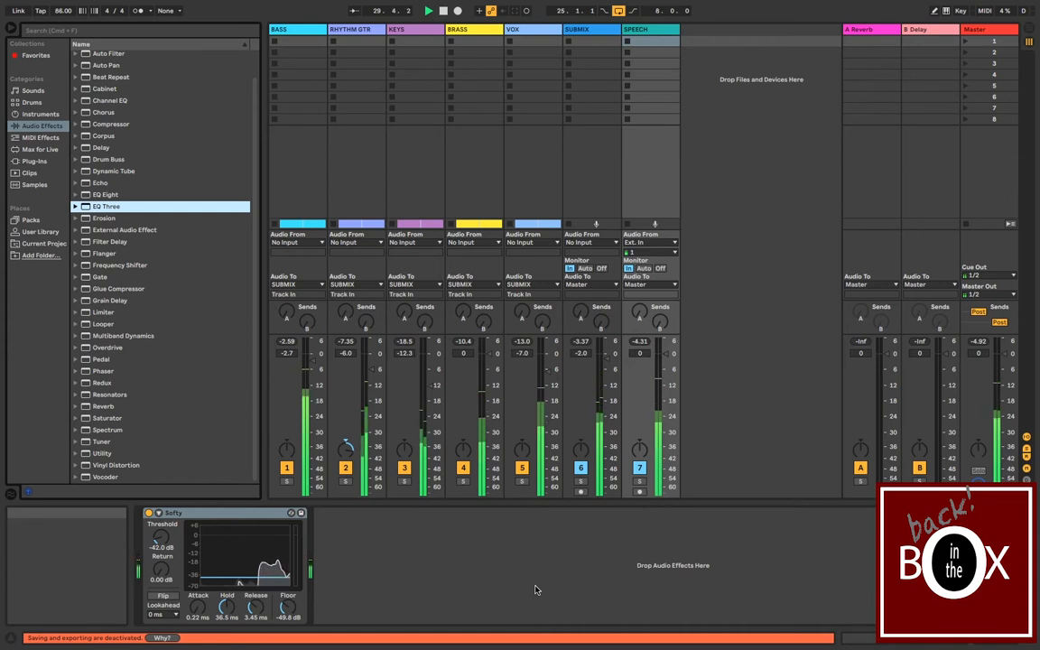
Step: Examine the device chain of each track in turn, from BASS through SUBMIX to SPEECH
{"action": "left_click", "coordinate": [305, 180]}
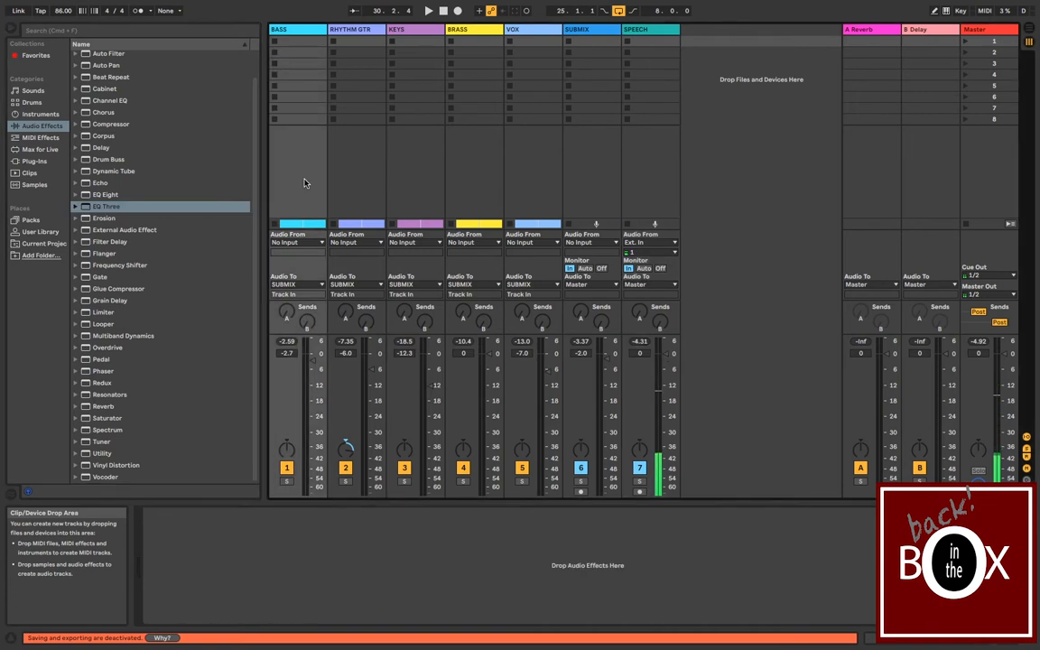
{"action": "left_click", "coordinate": [367, 155]}
{"action": "left_click", "coordinate": [418, 166]}
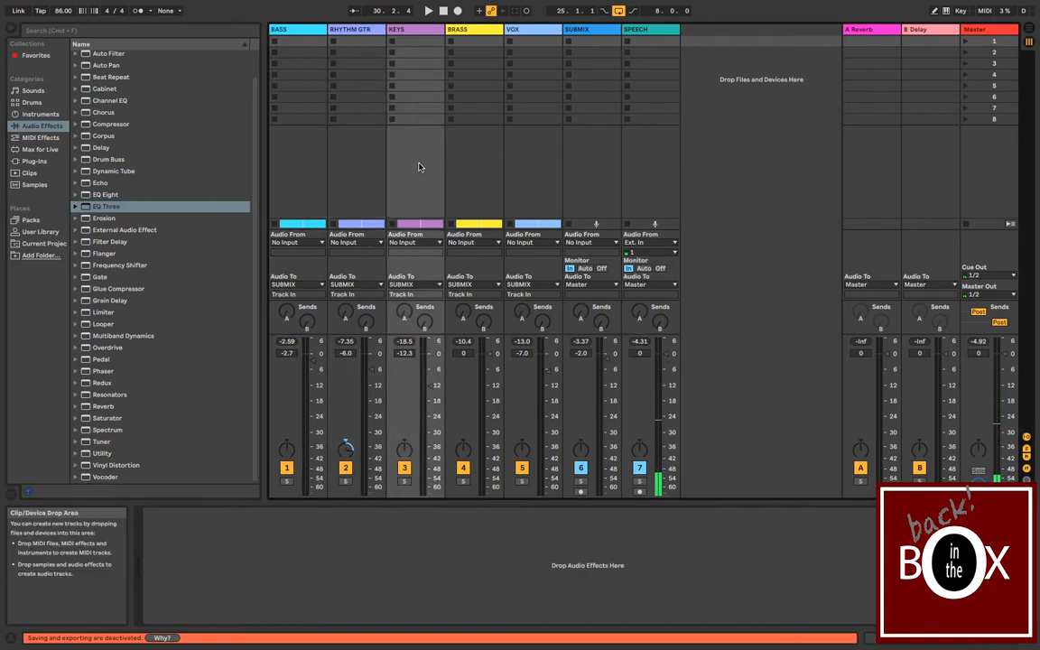
{"action": "left_click", "coordinate": [470, 168]}
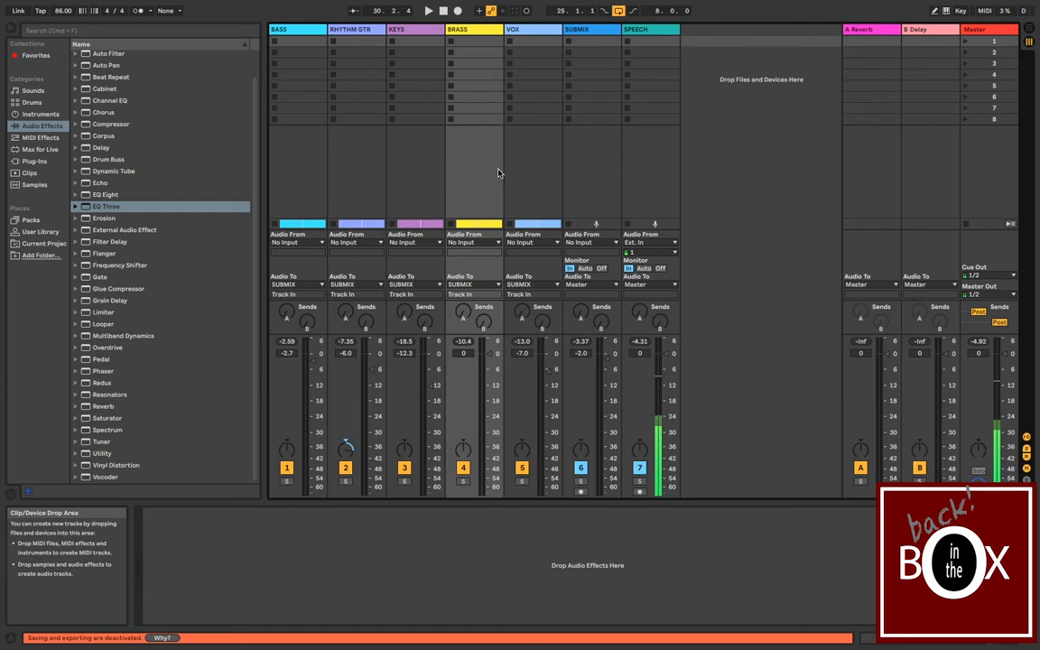
{"action": "left_click", "coordinate": [529, 171]}
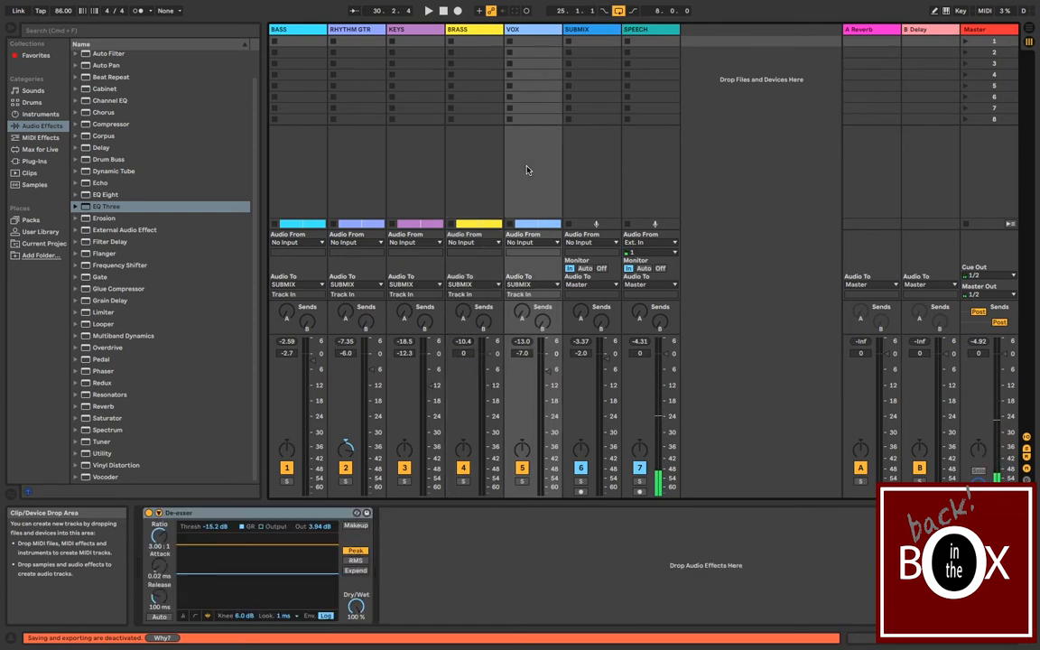
{"action": "key", "text": "Right"}
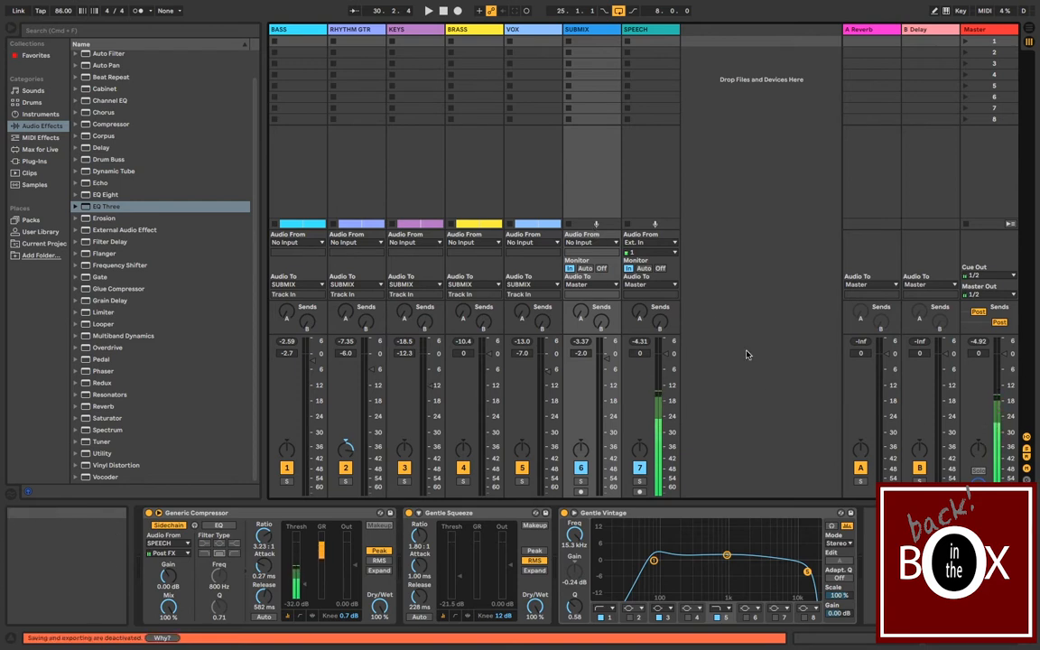
{"action": "left_click", "coordinate": [643, 181]}
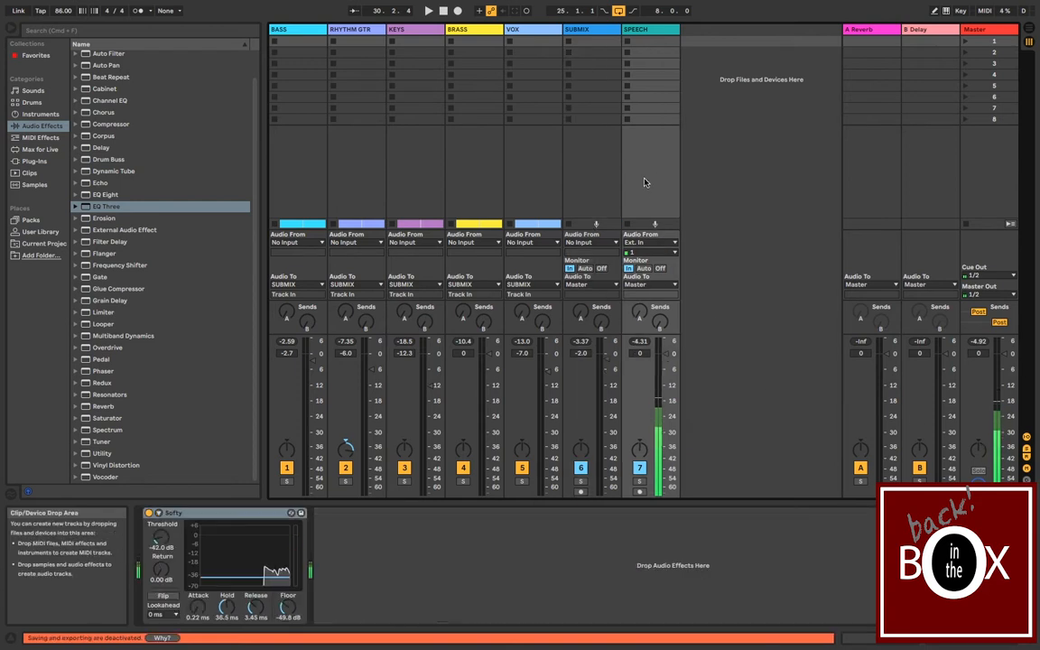
Step: Compare the insert effects on the BASS, RHYTHM GTR, KEYS, BRASS and VOX tracks to see which have devices
{"action": "left_click", "coordinate": [298, 179]}
{"action": "left_click", "coordinate": [354, 178]}
{"action": "left_click", "coordinate": [415, 177]}
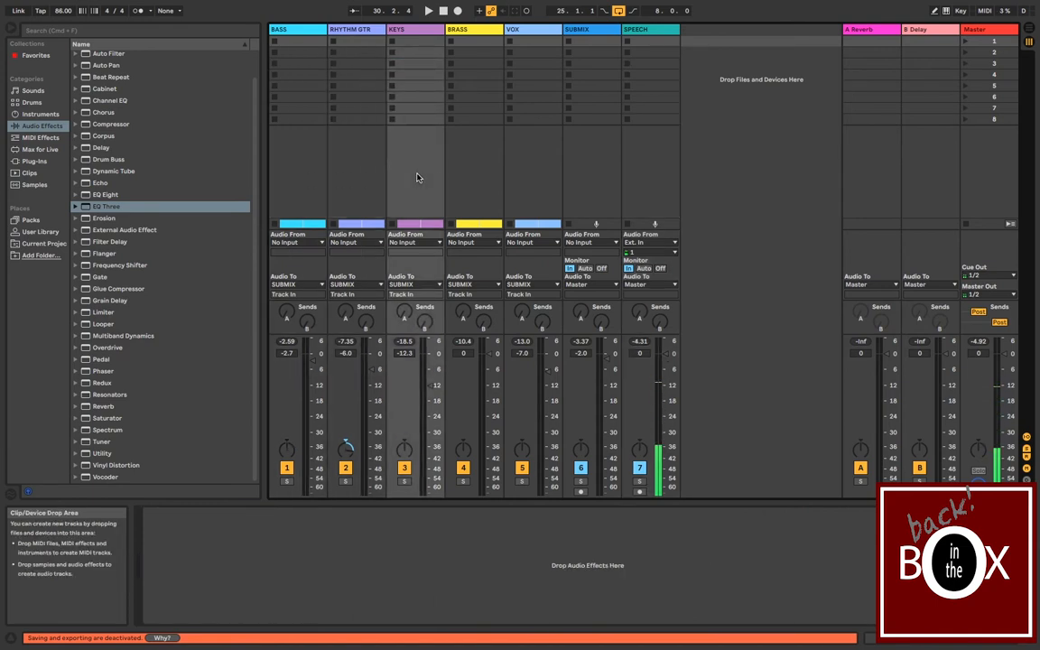
{"action": "left_click", "coordinate": [494, 175]}
{"action": "left_click", "coordinate": [520, 174]}
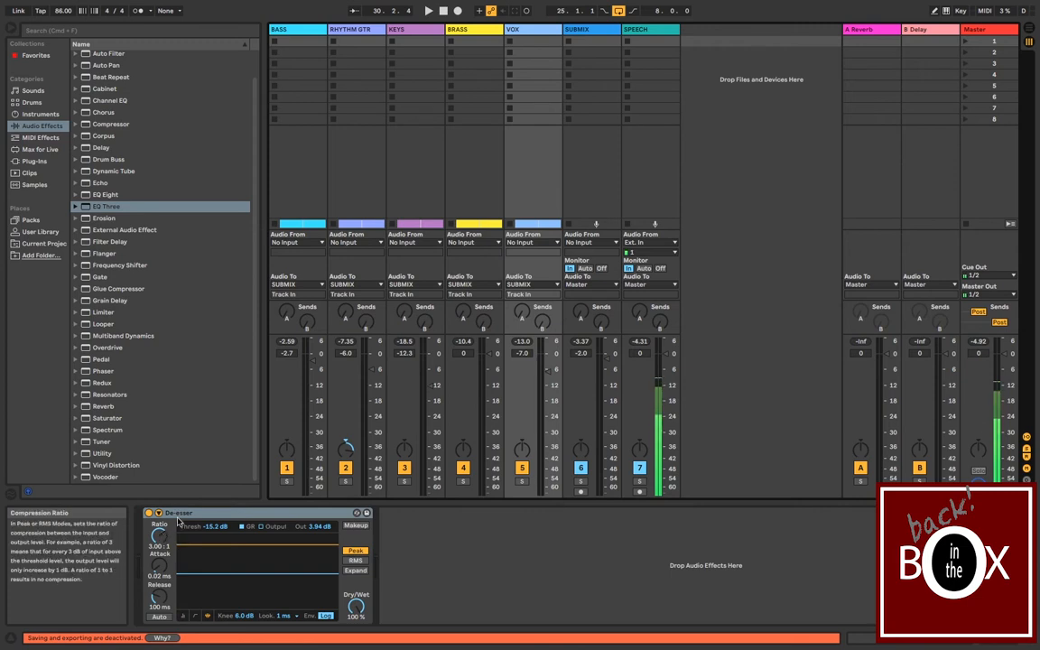
{"action": "left_click", "coordinate": [468, 159]}
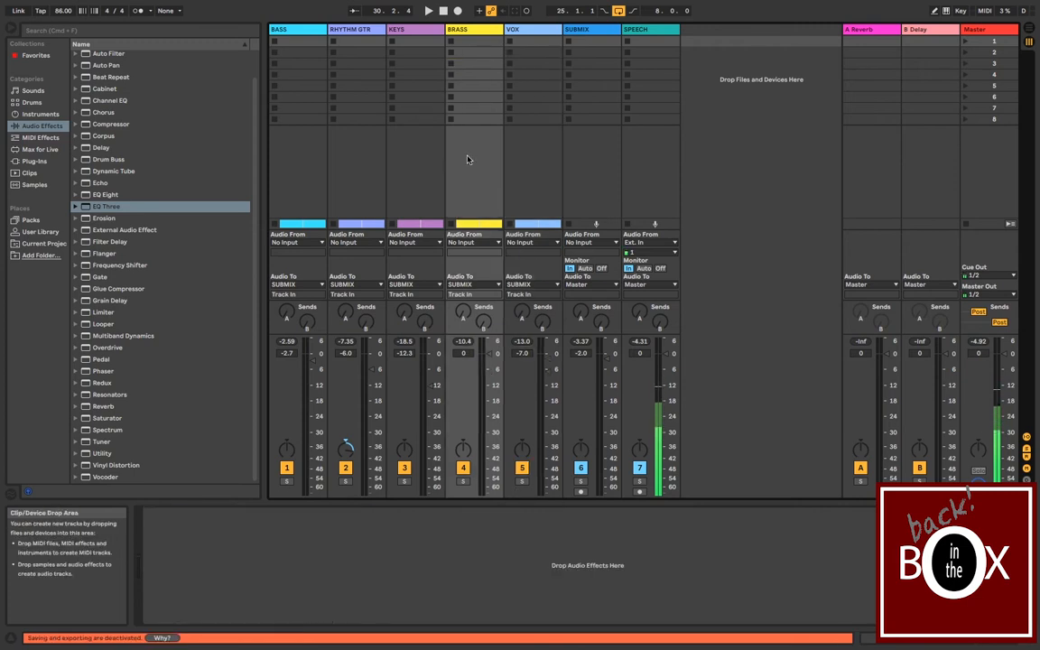
{"action": "left_click", "coordinate": [432, 164]}
{"action": "left_click", "coordinate": [370, 163]}
{"action": "left_click", "coordinate": [295, 165]}
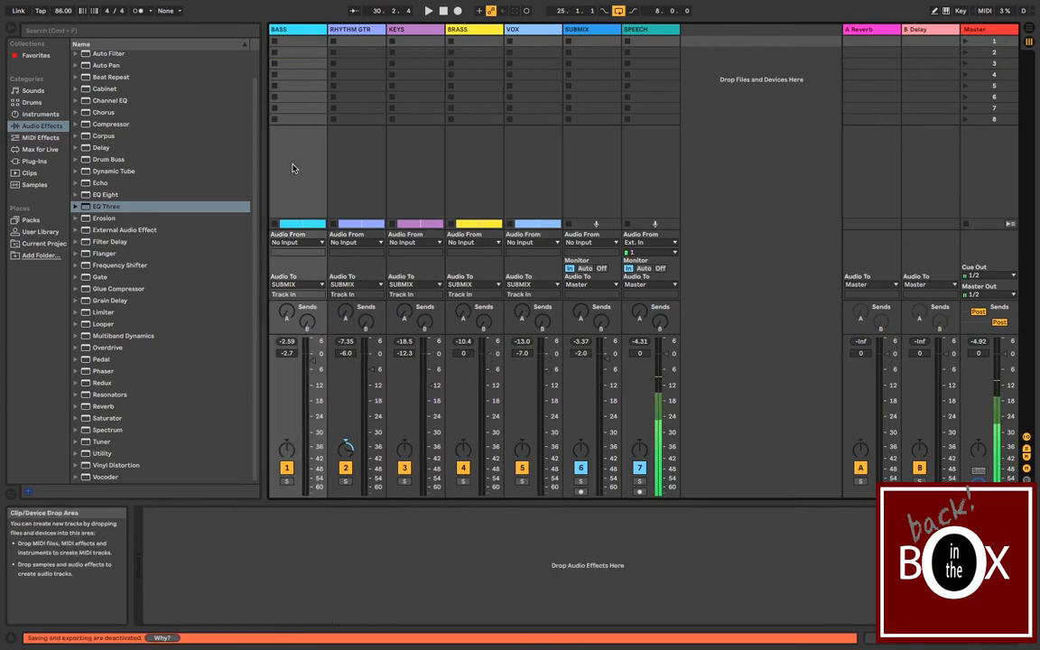
{"action": "key", "text": "Right"}
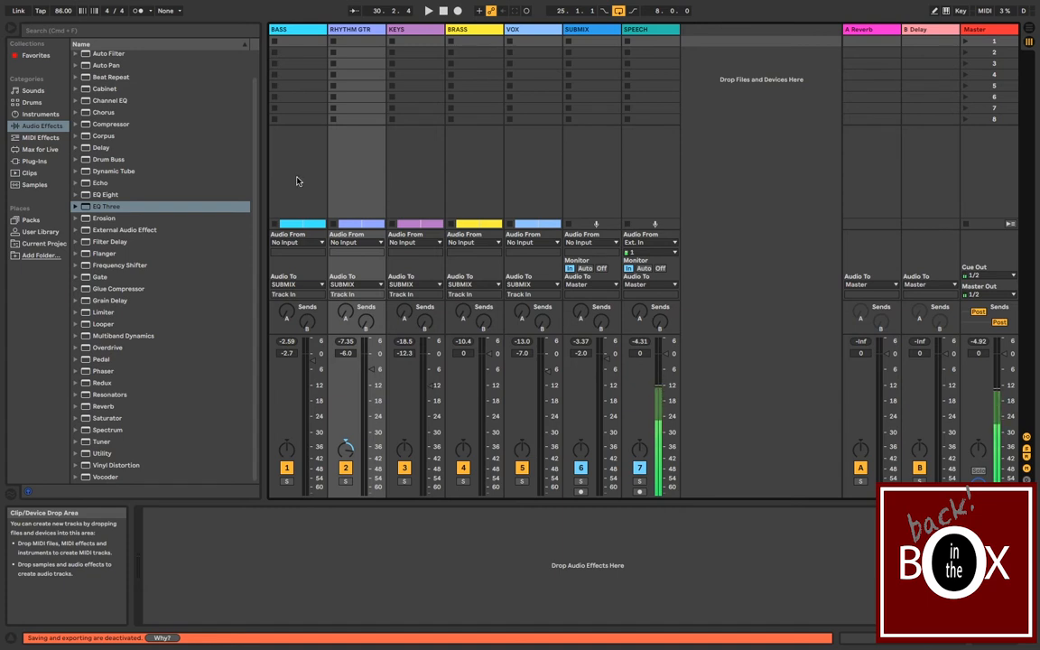
Step: Insert the Acoustic Kick Compressor preset on the KEYS track, and remove it again
{"action": "left_click", "coordinate": [99, 147]}
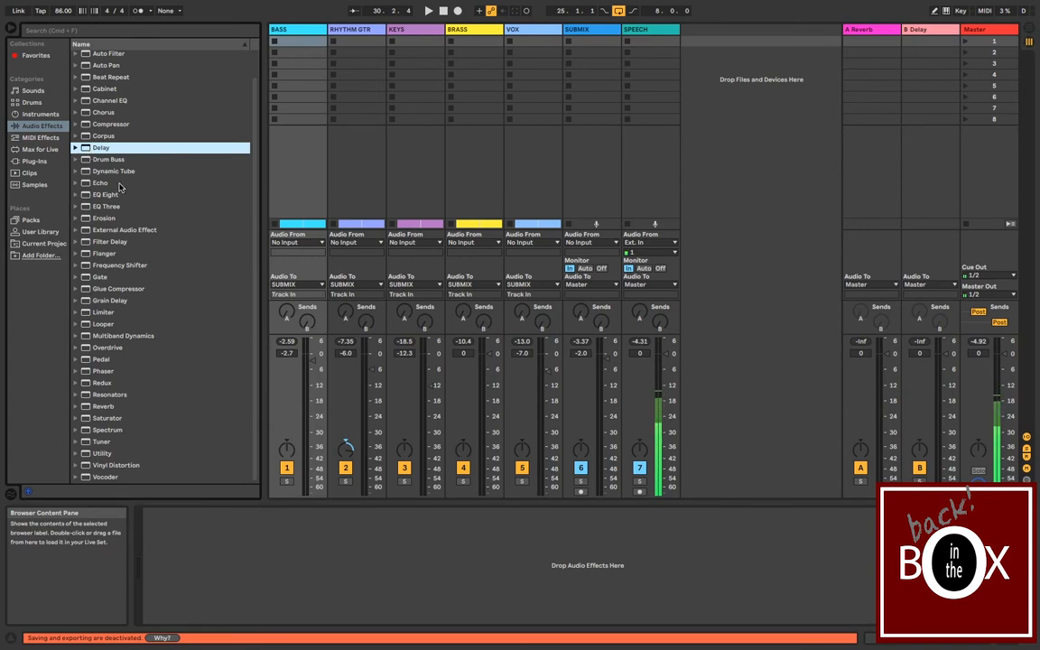
{"action": "left_click", "coordinate": [99, 124]}
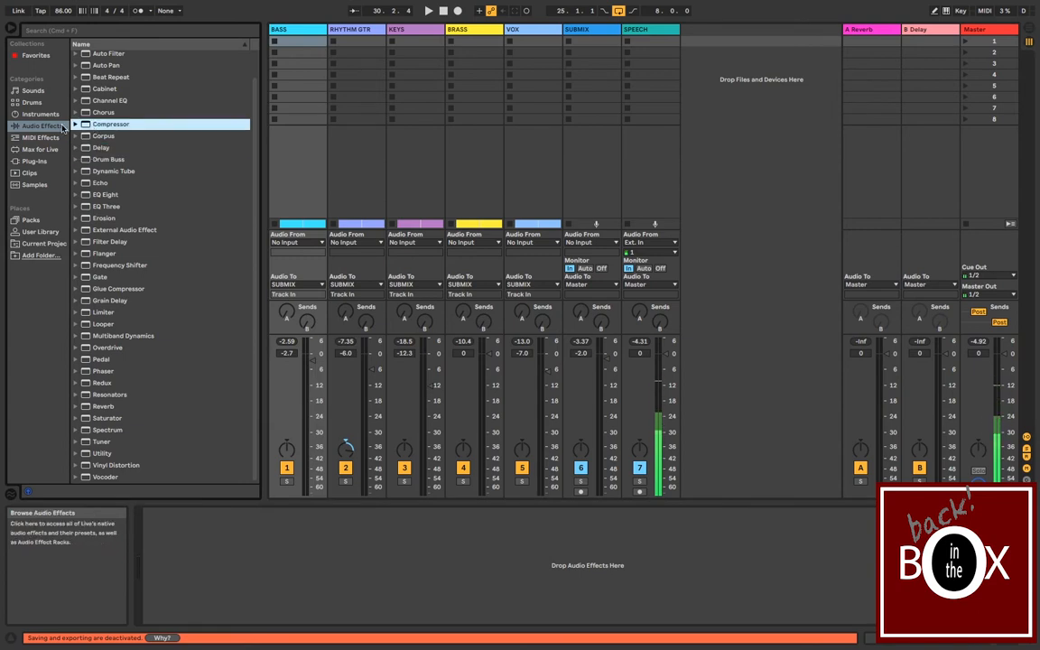
{"action": "left_click", "coordinate": [76, 124]}
{"action": "left_click", "coordinate": [90, 137]}
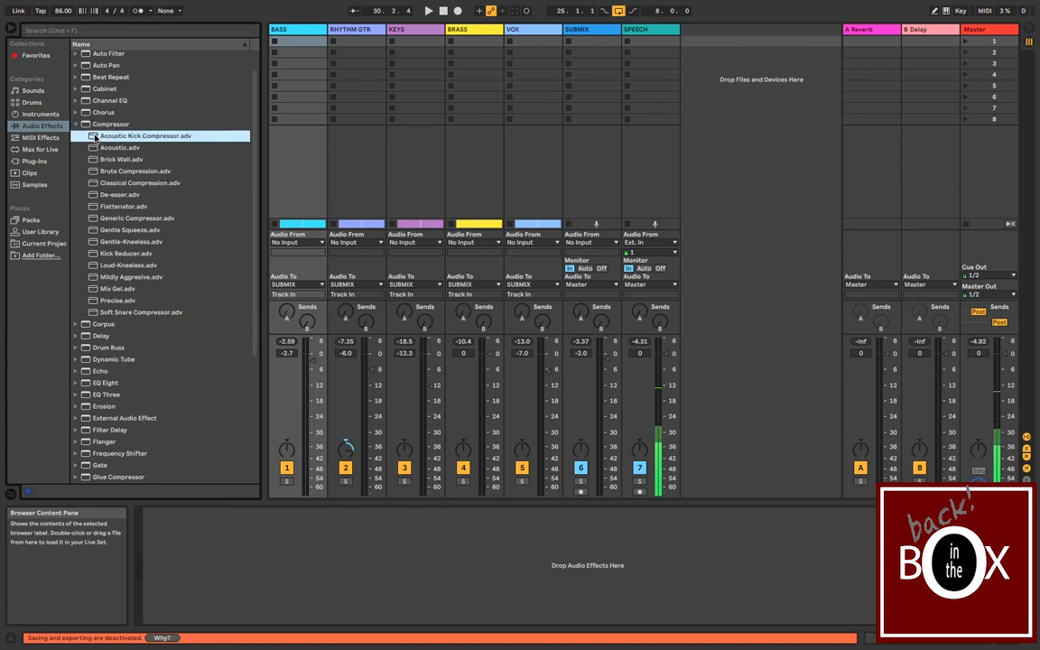
{"action": "left_click_drag", "start_coordinate": [432, 180], "coordinate": [429, 177]}
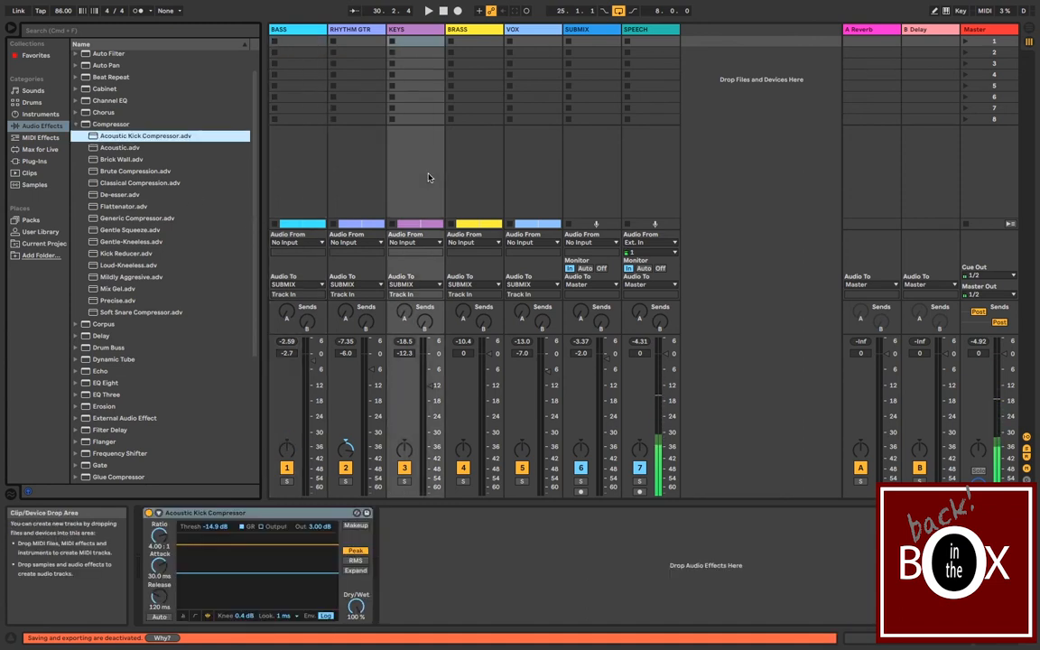
{"action": "left_click", "coordinate": [485, 177]}
{"action": "left_click", "coordinate": [429, 171]}
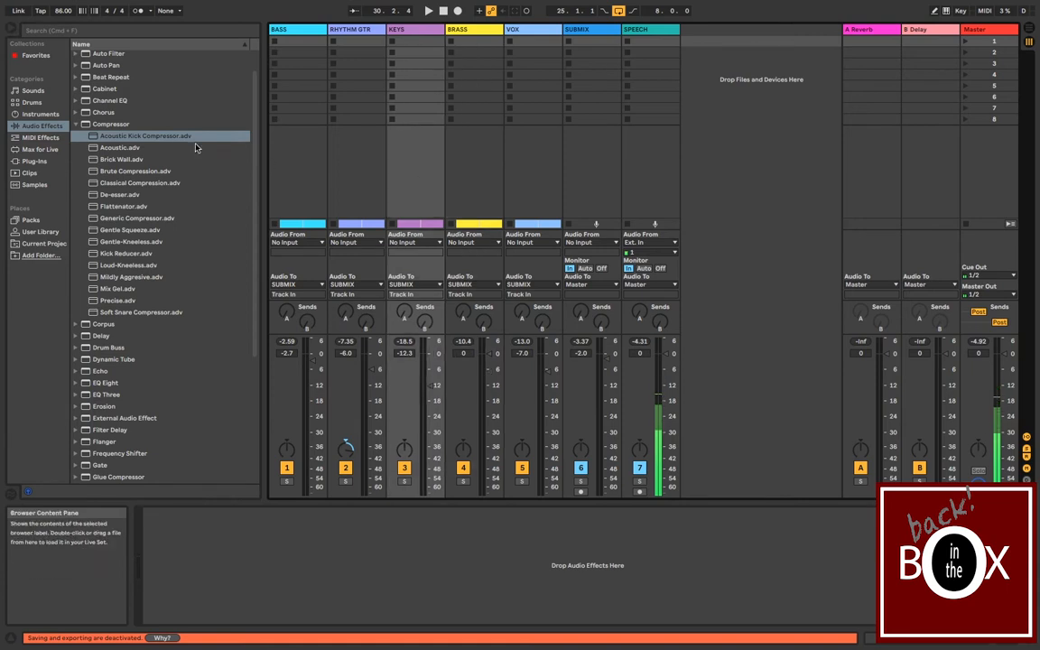
Step: Place the Acoustic Kick Compressor preset directly in the KEYS device chain, delete it and collapse the Compressor presets
{"action": "left_click_drag", "start_coordinate": [112, 133], "coordinate": [303, 547]}
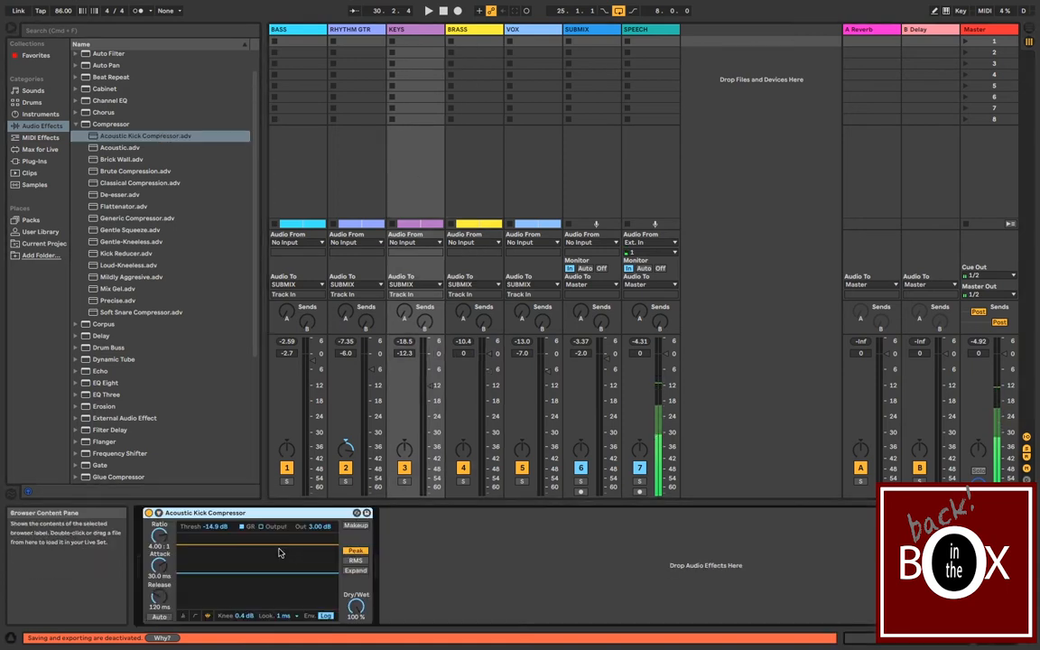
{"action": "key", "text": "Delete"}
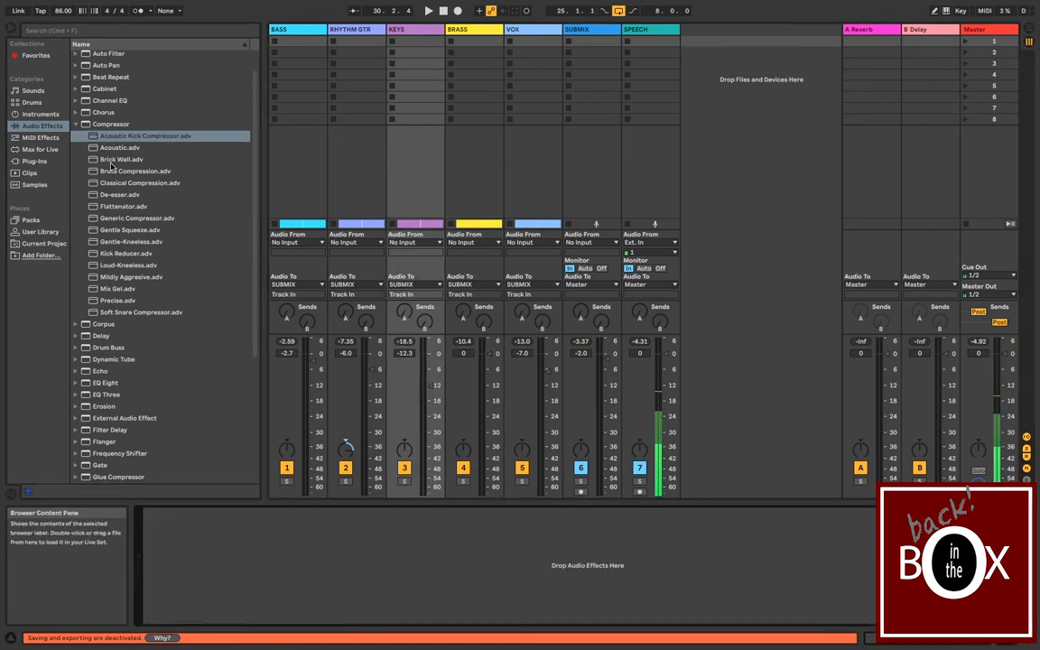
{"action": "left_click", "coordinate": [79, 127]}
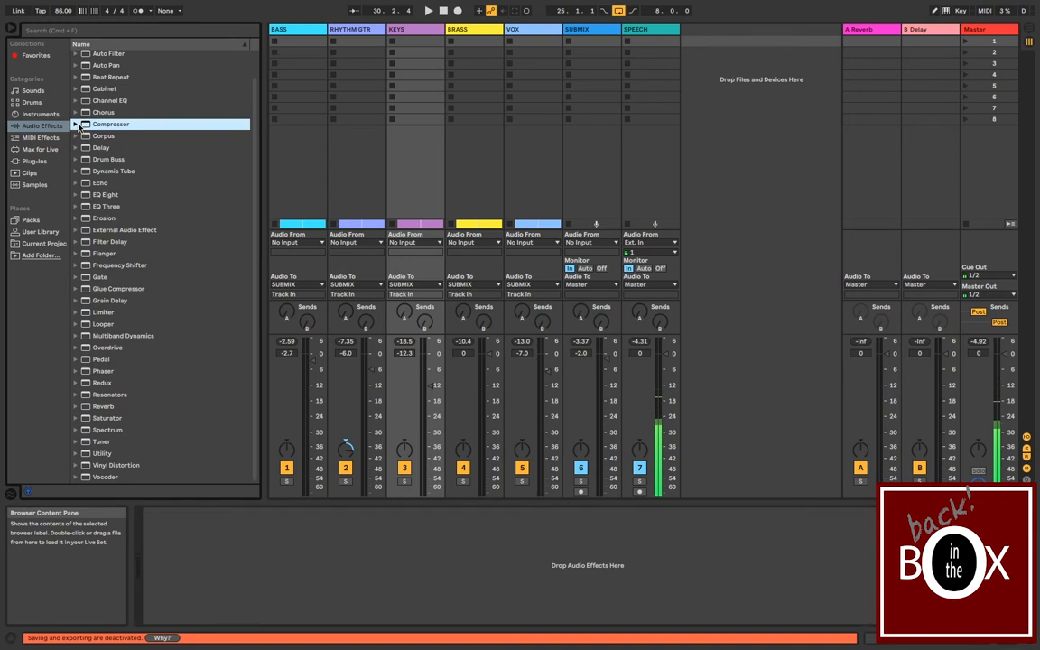
Step: Load the Dark Hall preset from the Hall reverbs onto the VOX track after the De-esser
{"action": "left_click", "coordinate": [81, 408]}
{"action": "left_click", "coordinate": [76, 406]}
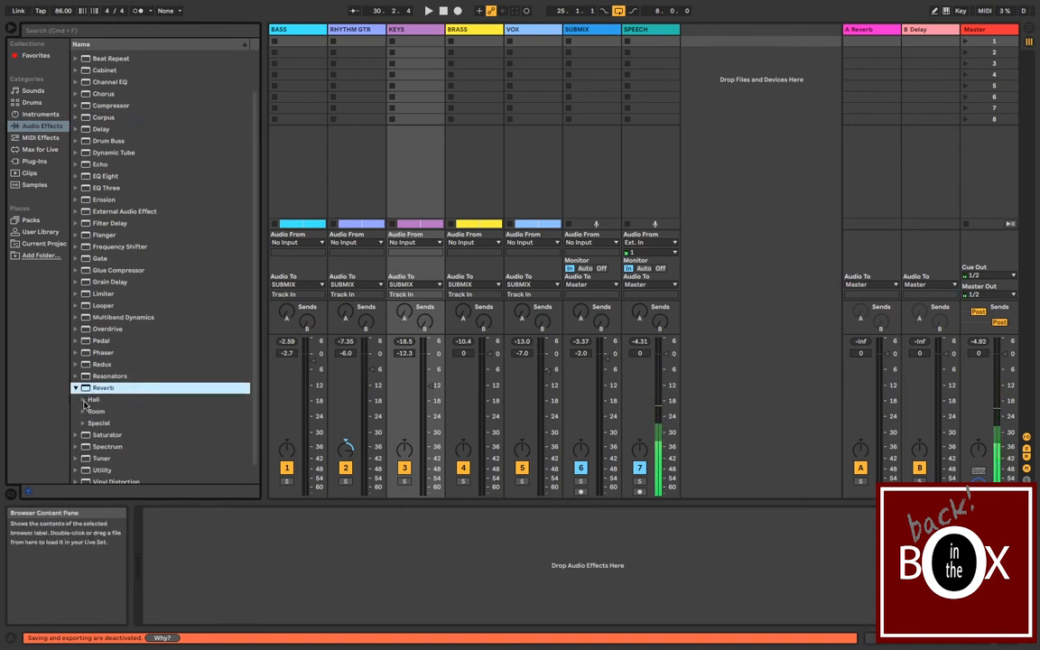
{"action": "left_click", "coordinate": [84, 403]}
{"action": "left_click", "coordinate": [101, 460]}
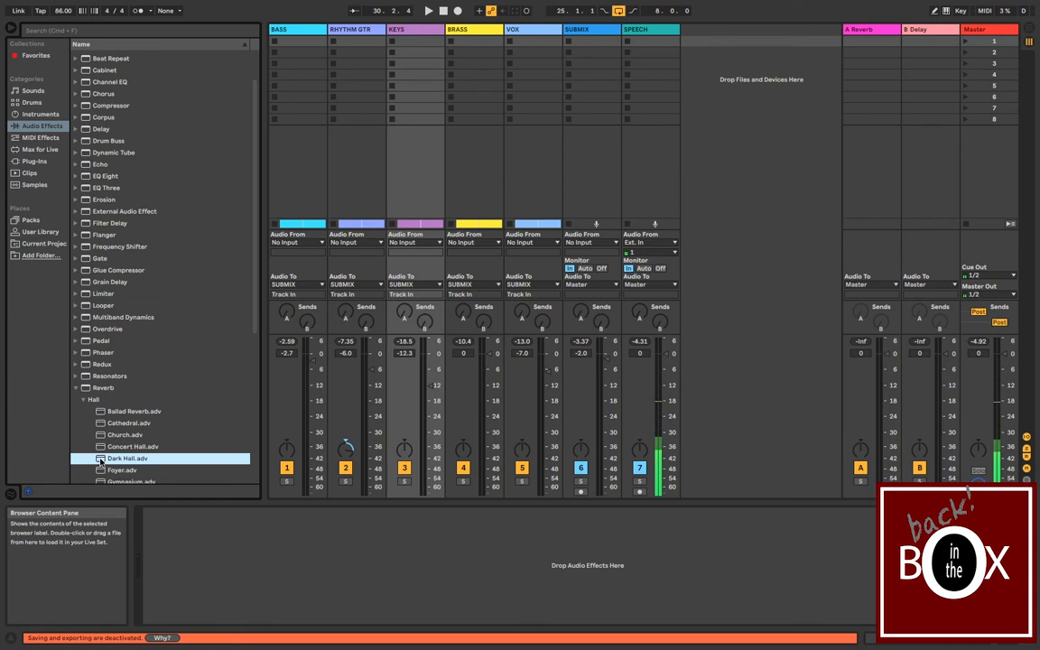
{"action": "left_click_drag", "start_coordinate": [100, 460], "coordinate": [525, 154]}
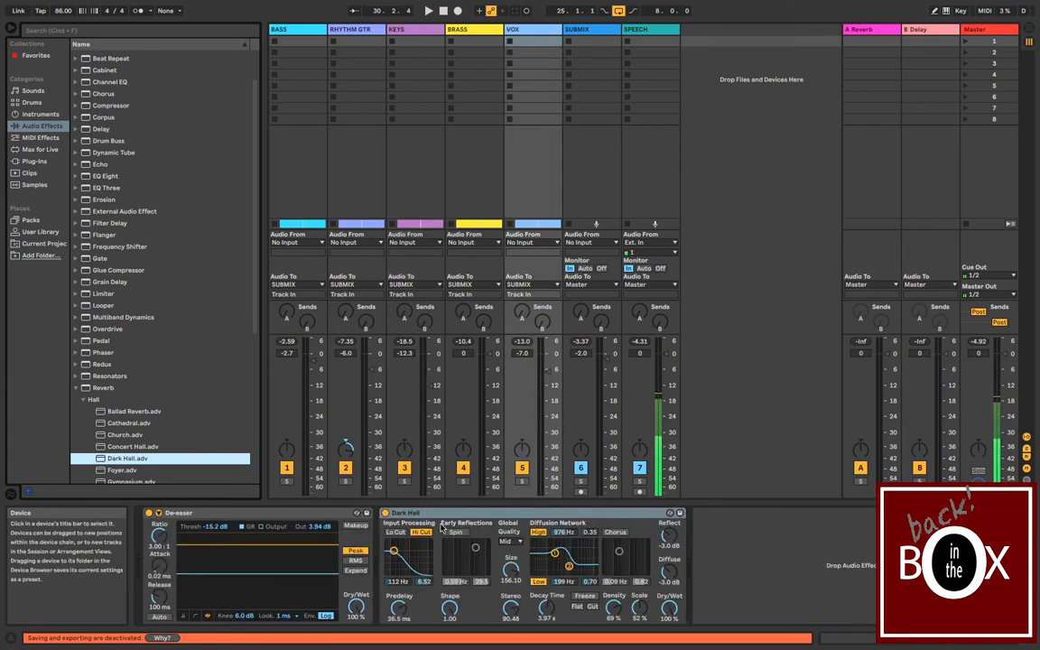
{"action": "left_click", "coordinate": [459, 520]}
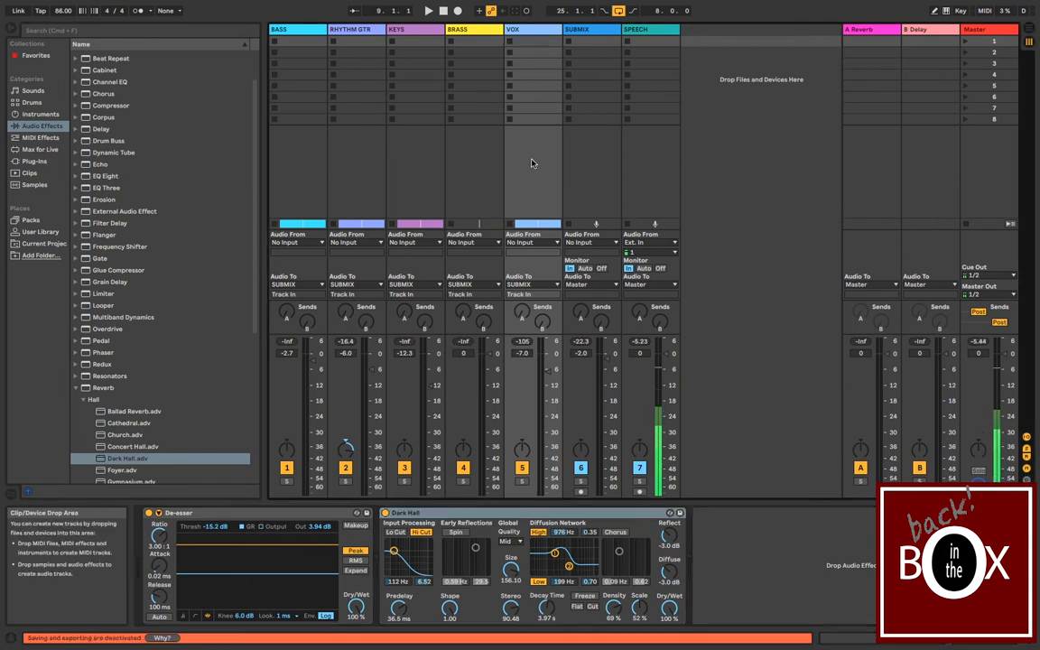
Step: Lower the Dark Hall reverb's Dry/Wet to 44% and 29% between playback auditions, and delete the device from VOX
{"action": "key", "text": "space"}
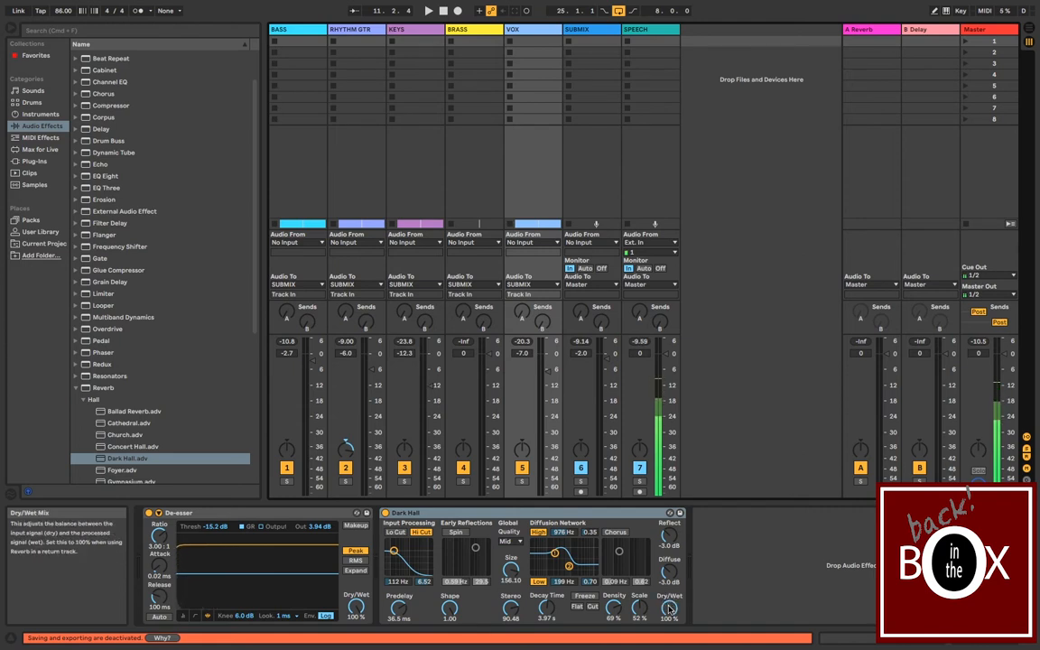
{"action": "left_click_drag", "start_coordinate": [668, 607], "coordinate": [667, 632]}
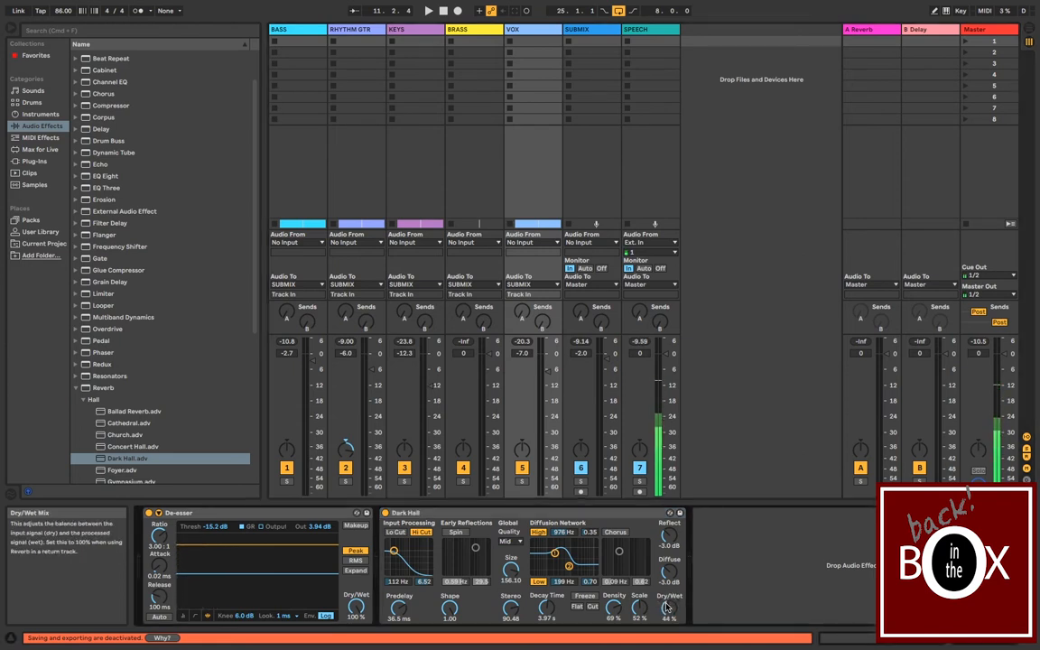
{"action": "key", "text": "space"}
{"action": "left_click_drag", "start_coordinate": [667, 607], "coordinate": [666, 621]}
{"action": "key", "text": "space"}
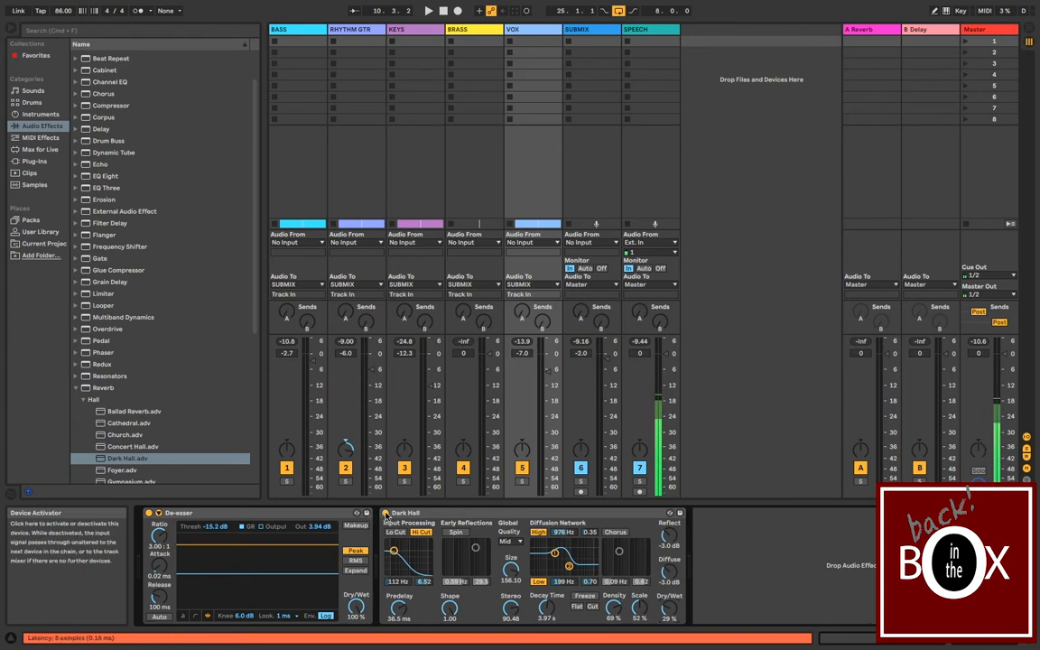
{"action": "key", "text": "Delete"}
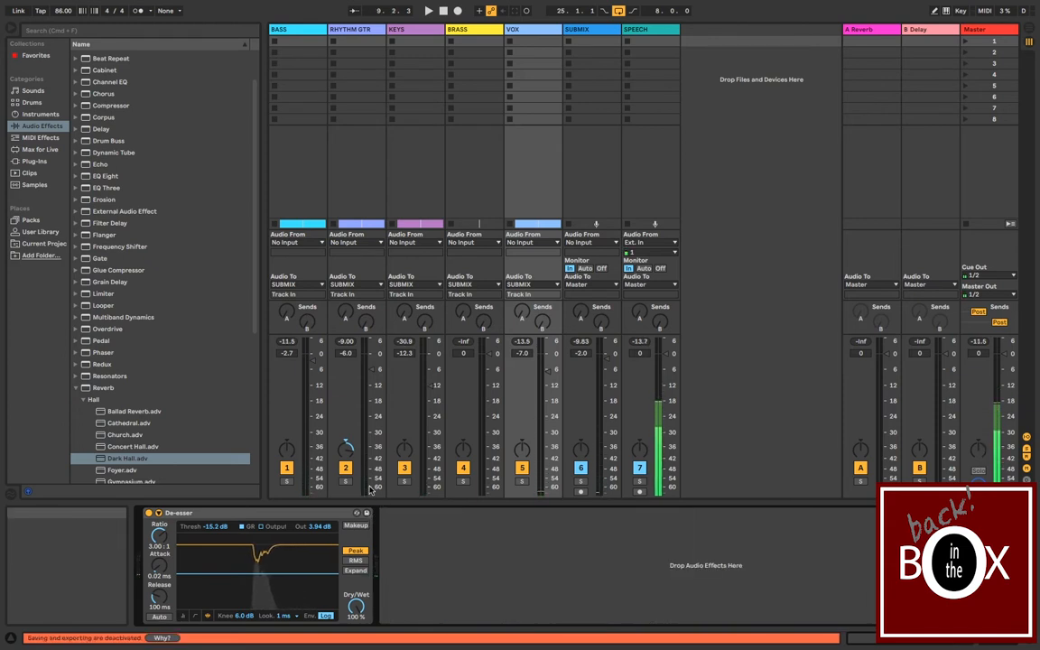
Step: Examine the Reverb device on return track A and the Delay device on return track B
{"action": "left_click_drag", "start_coordinate": [86, 390], "coordinate": [872, 177]}
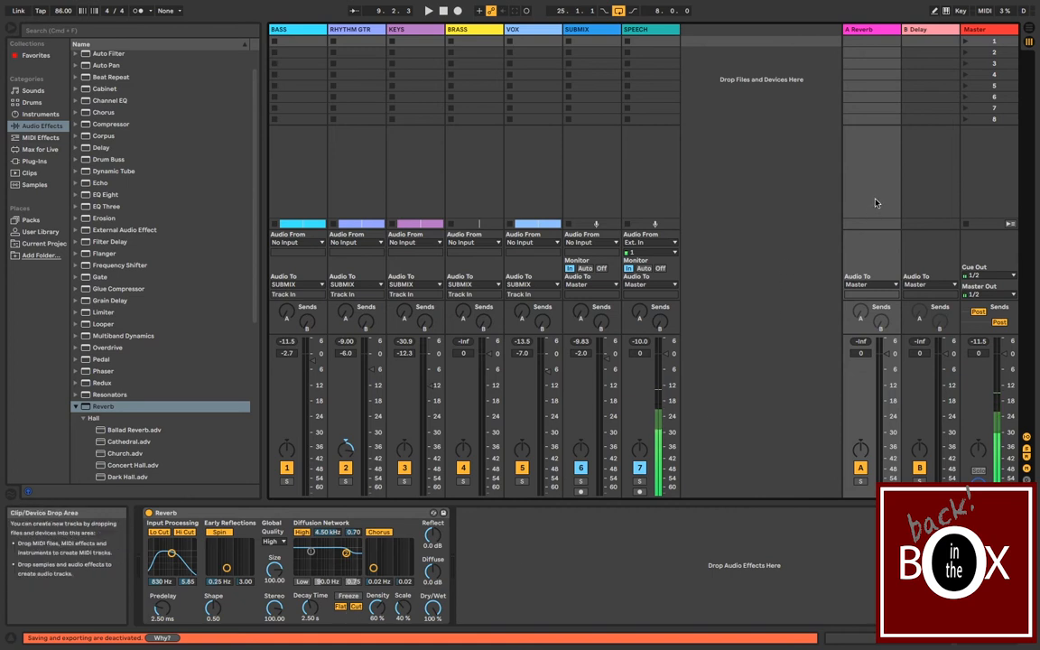
{"action": "left_click", "coordinate": [939, 185]}
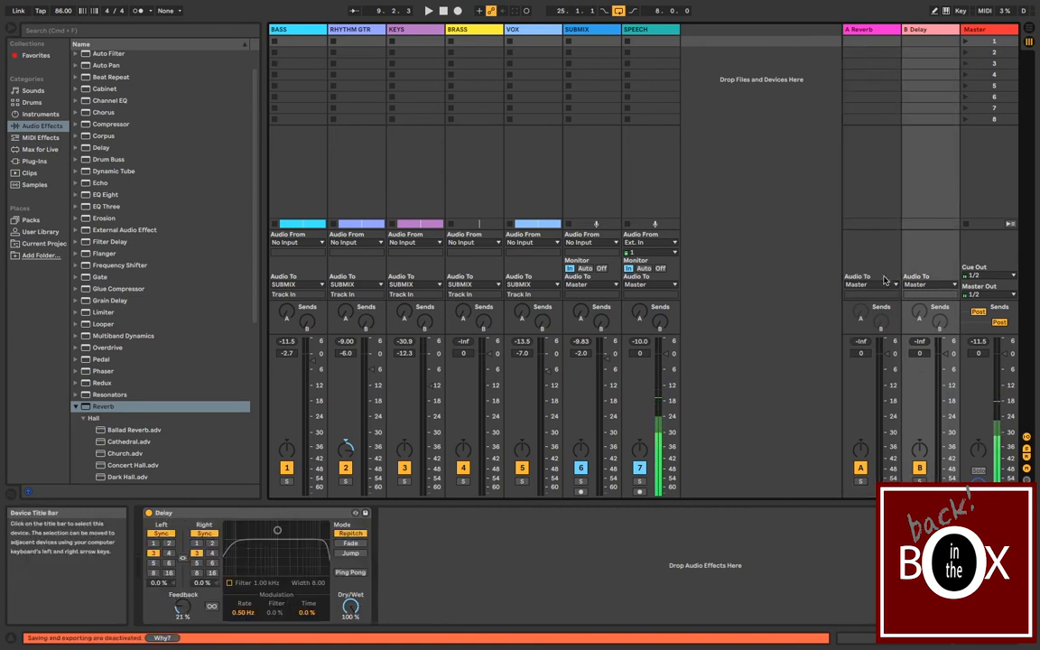
{"action": "left_click", "coordinate": [848, 258]}
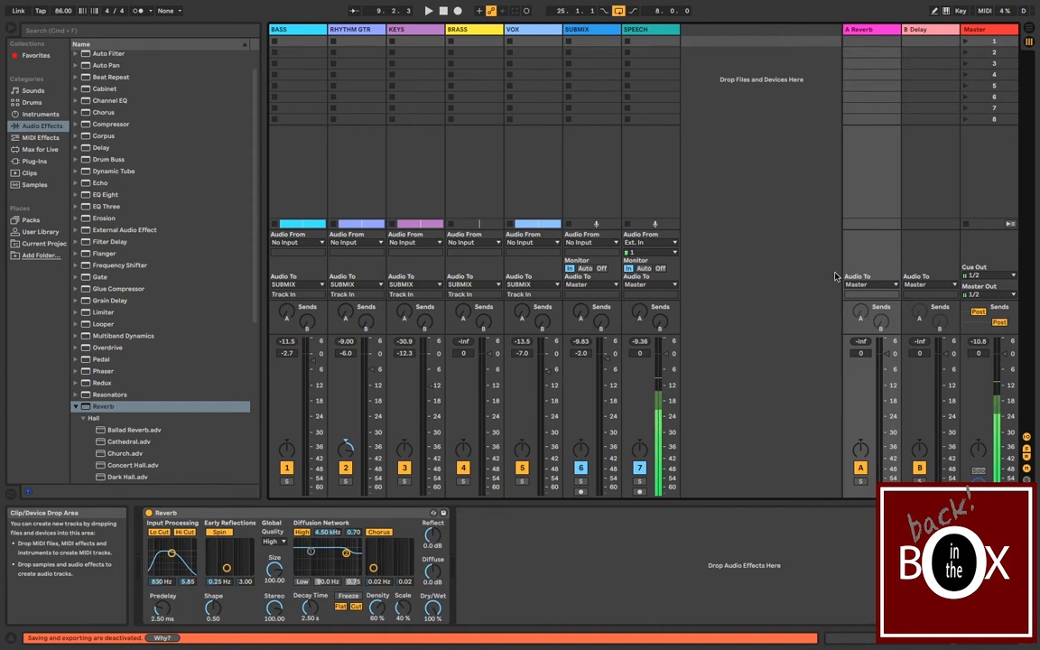
Step: Raise send A on the VOX track to feed the A Reverb return, and audition it during playback
{"action": "left_click", "coordinate": [528, 174]}
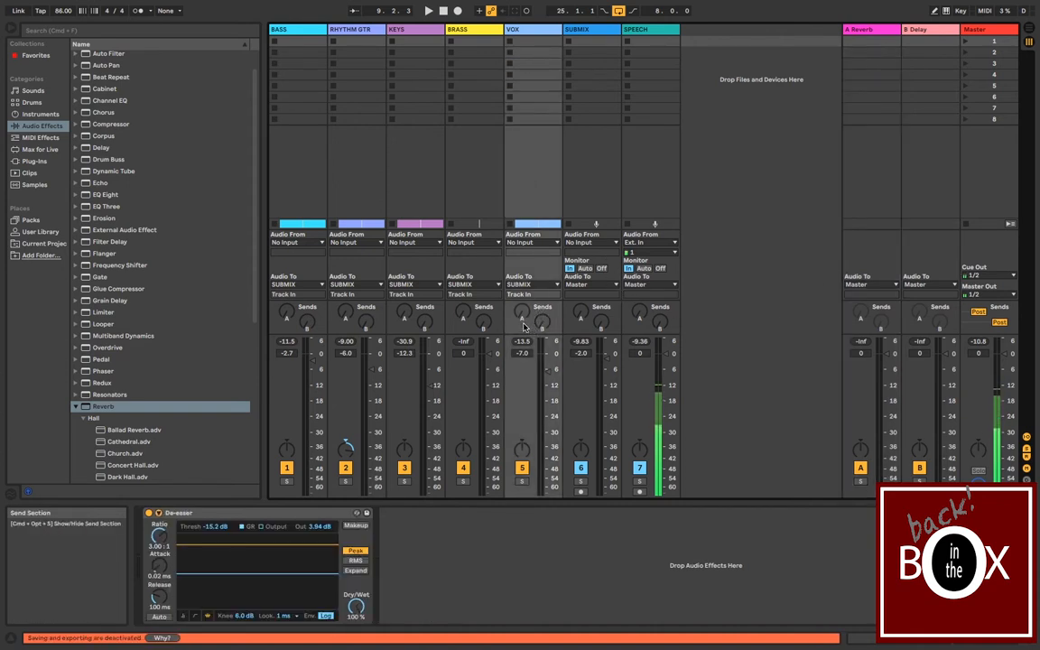
{"action": "left_click_drag", "start_coordinate": [521, 315], "coordinate": [523, 253]}
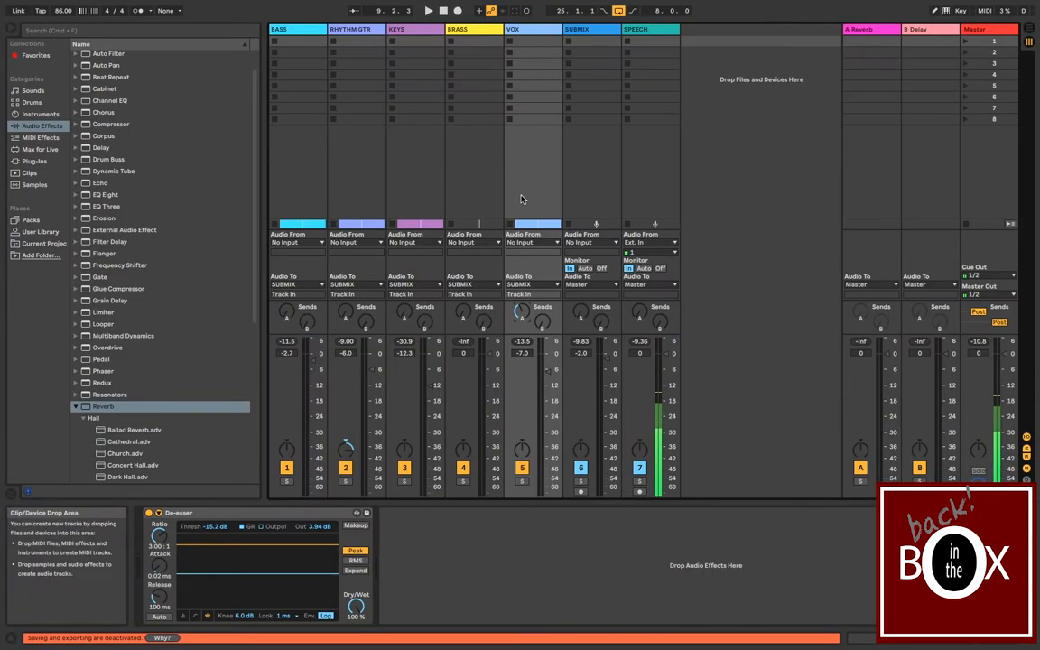
{"action": "left_click", "coordinate": [882, 195]}
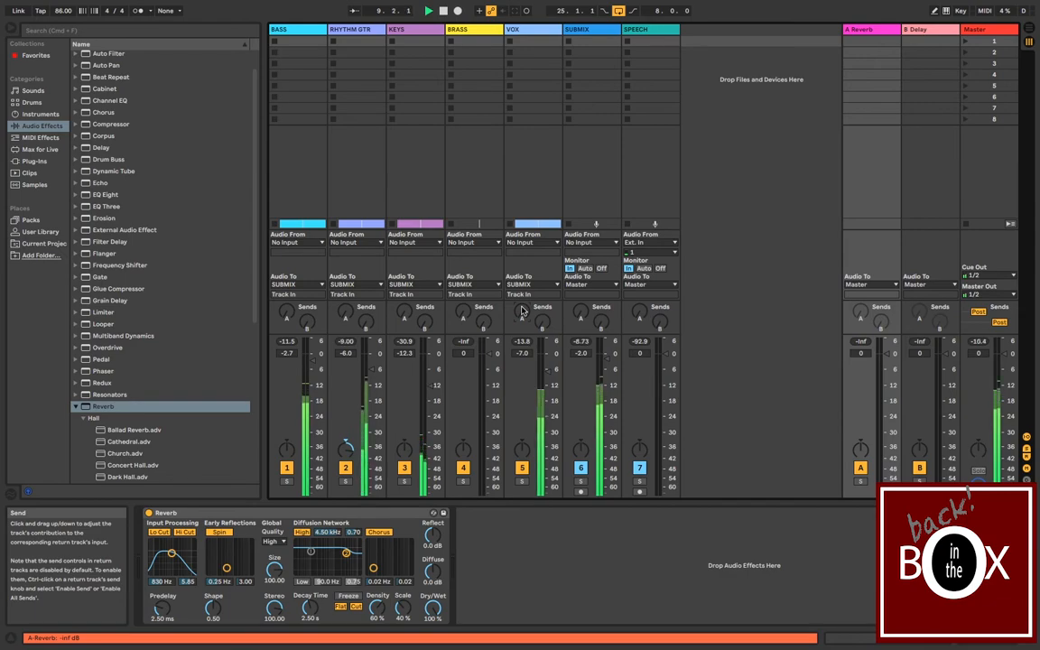
{"action": "left_click_drag", "start_coordinate": [522, 316], "coordinate": [522, 287]}
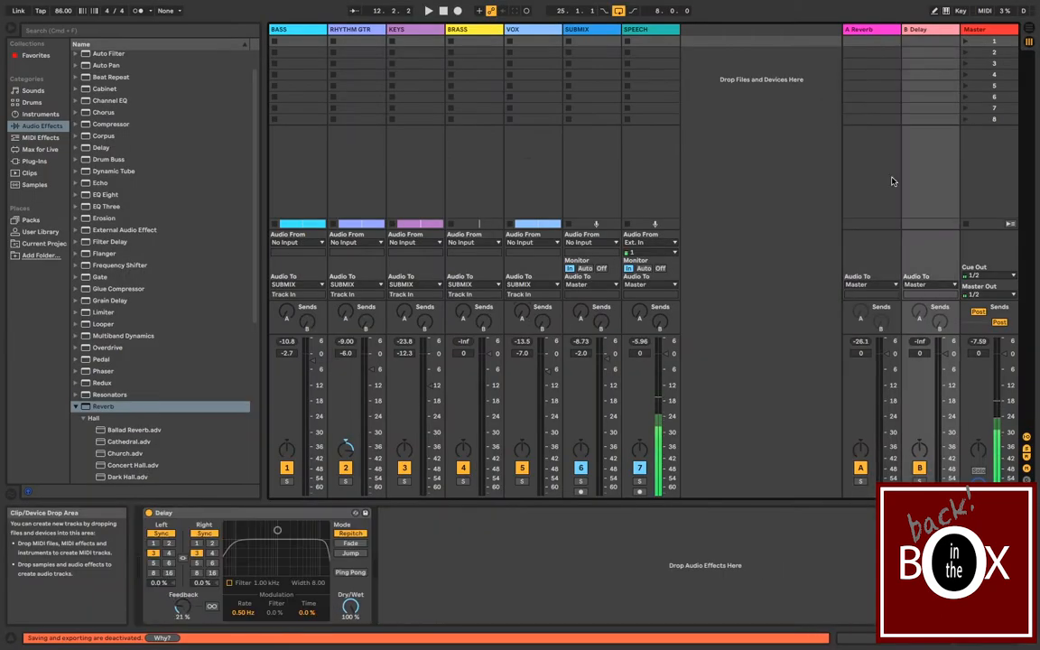
{"action": "left_click", "coordinate": [890, 180]}
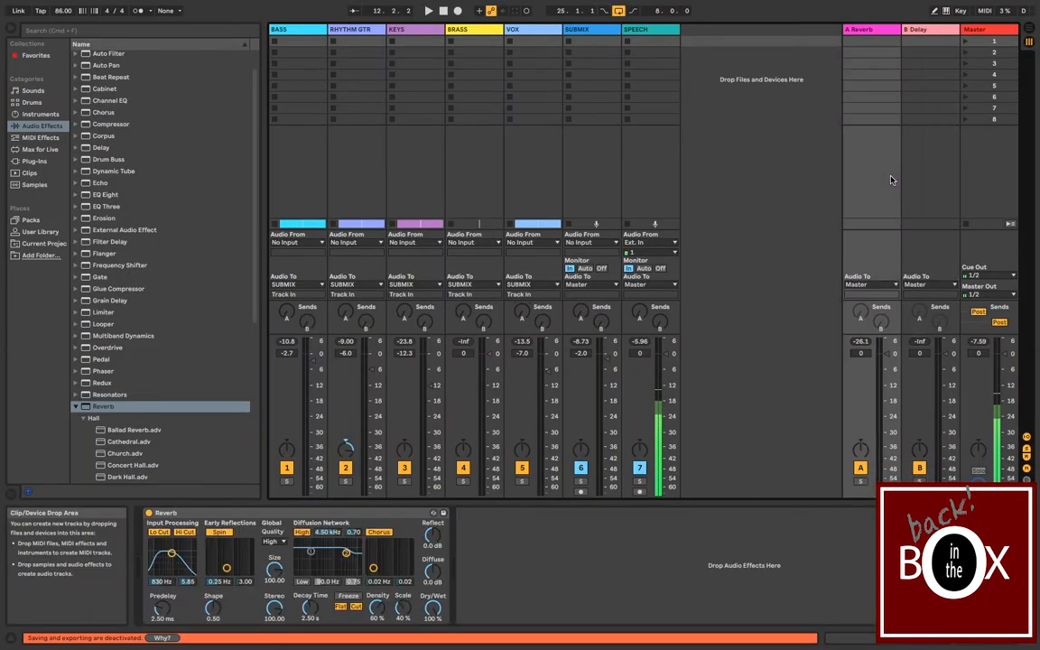
Step: Delete the B Delay and A Reverb return tracks from the set
{"action": "left_click", "coordinate": [938, 176]}
{"action": "left_click", "coordinate": [876, 179]}
{"action": "left_click", "coordinate": [912, 35]}
{"action": "key", "text": "Delete"}
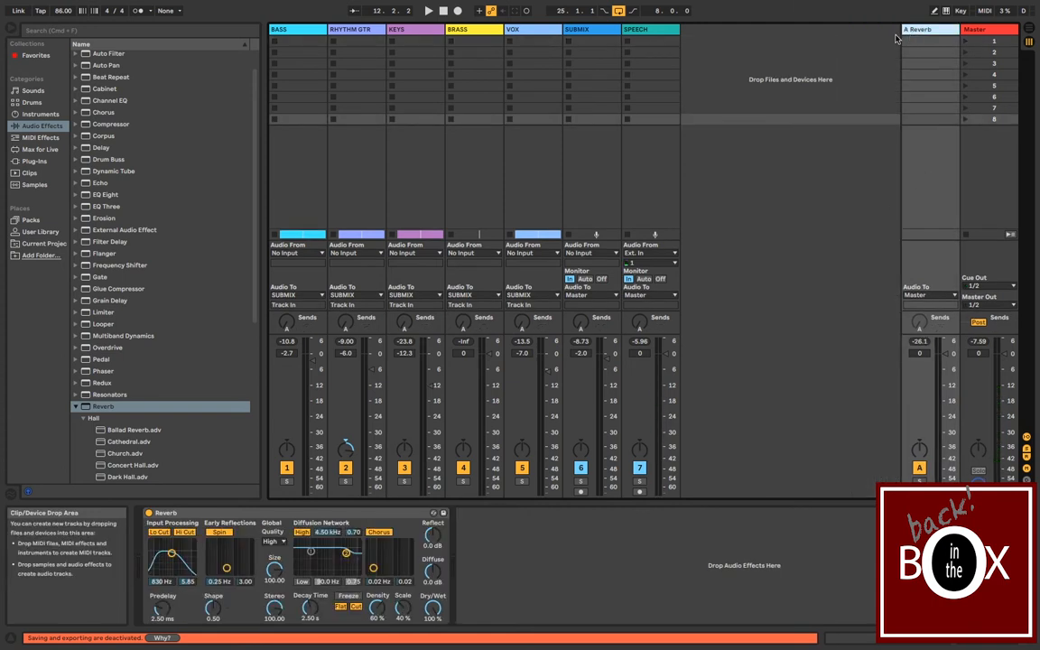
{"action": "key", "text": "Delete"}
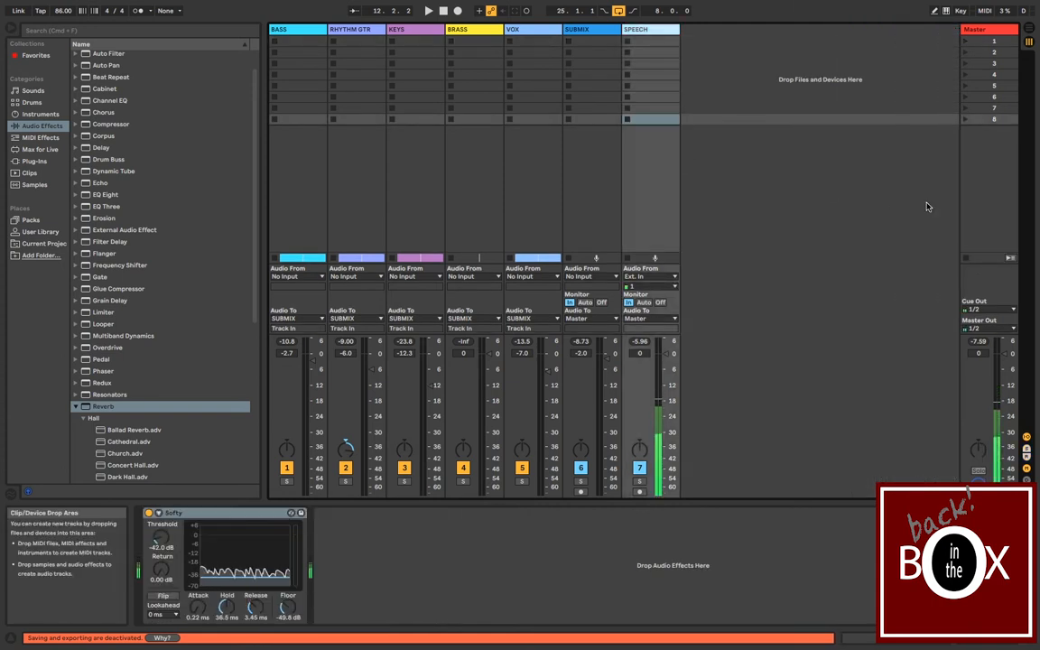
Step: Insert a new return track and load the Large Hall preset from the Hall reverbs onto it
{"action": "right_click", "coordinate": [774, 168]}
{"action": "right_click", "coordinate": [860, 186]}
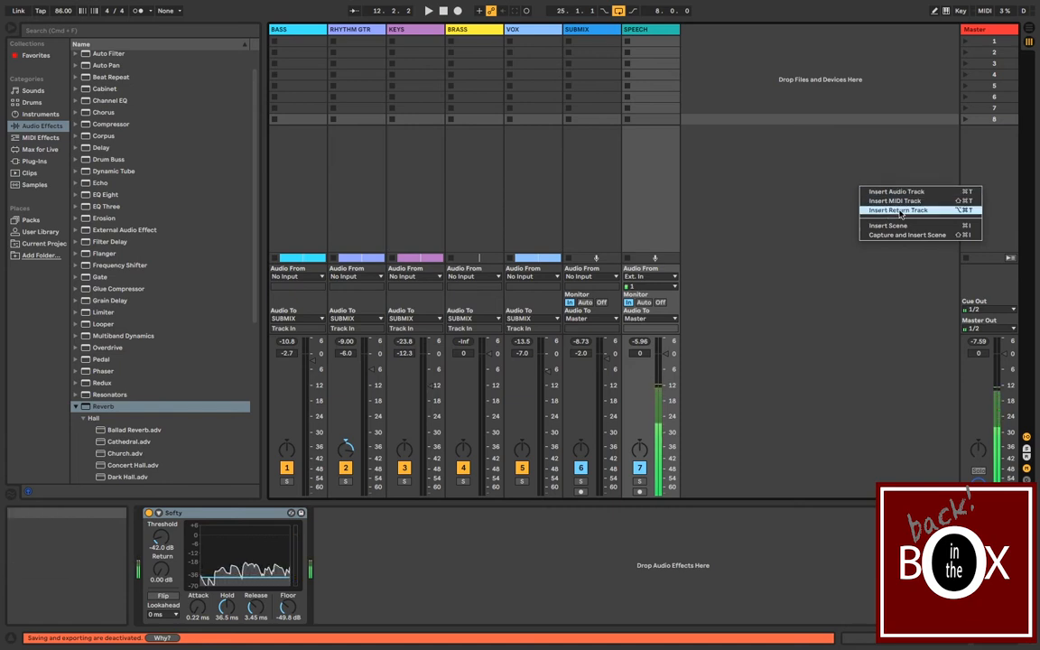
{"action": "left_click", "coordinate": [900, 211]}
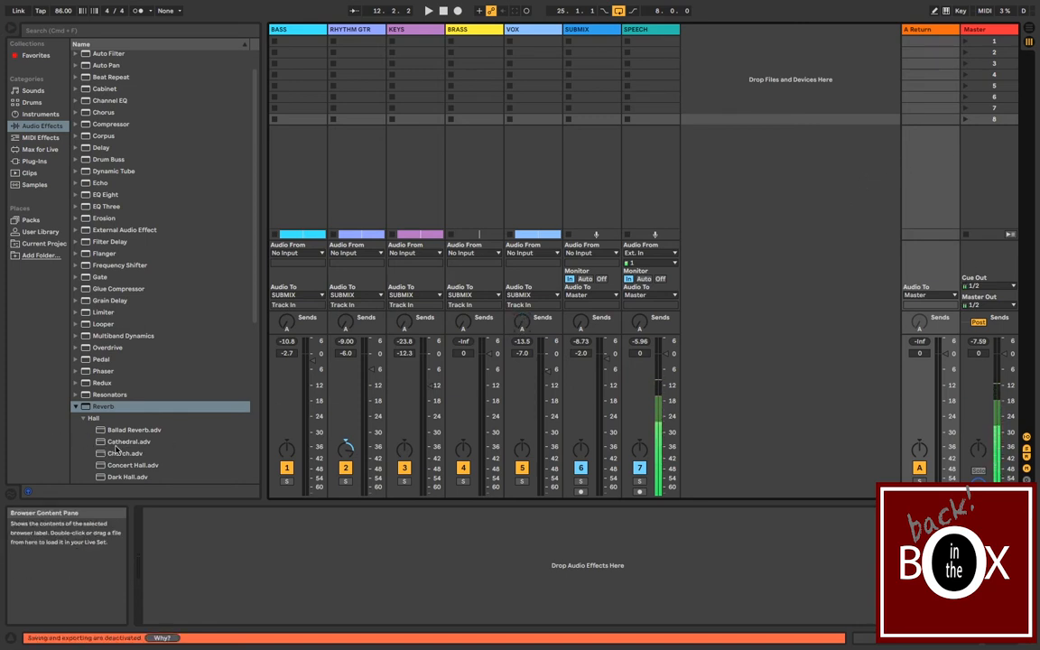
{"action": "scroll", "coordinate": [117, 450], "scroll_direction": "down", "scroll_amount": 3}
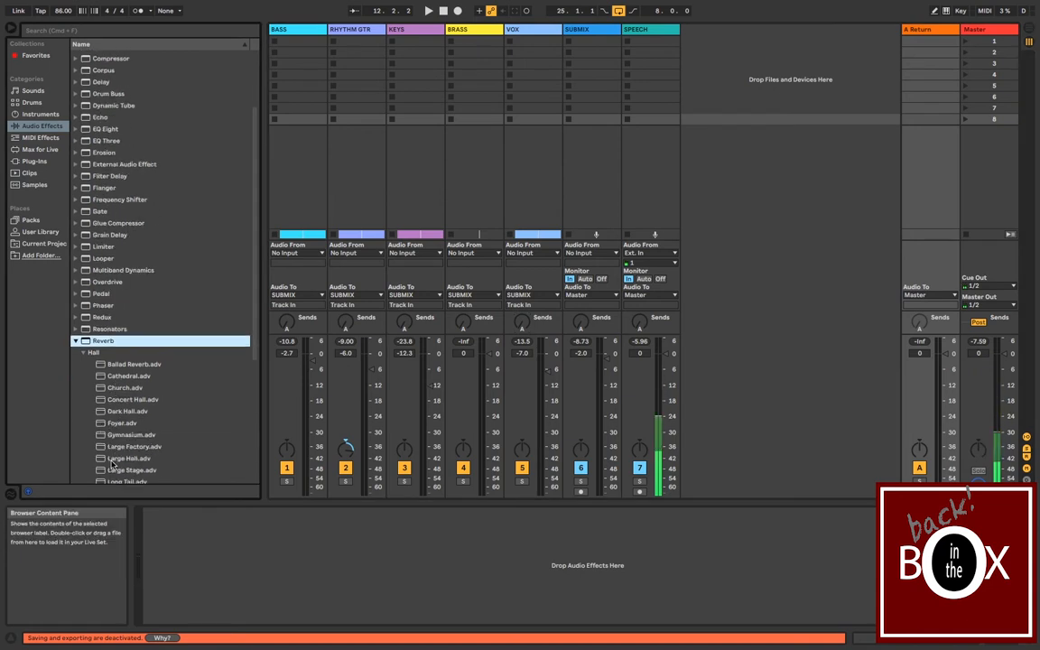
{"action": "left_click", "coordinate": [103, 460]}
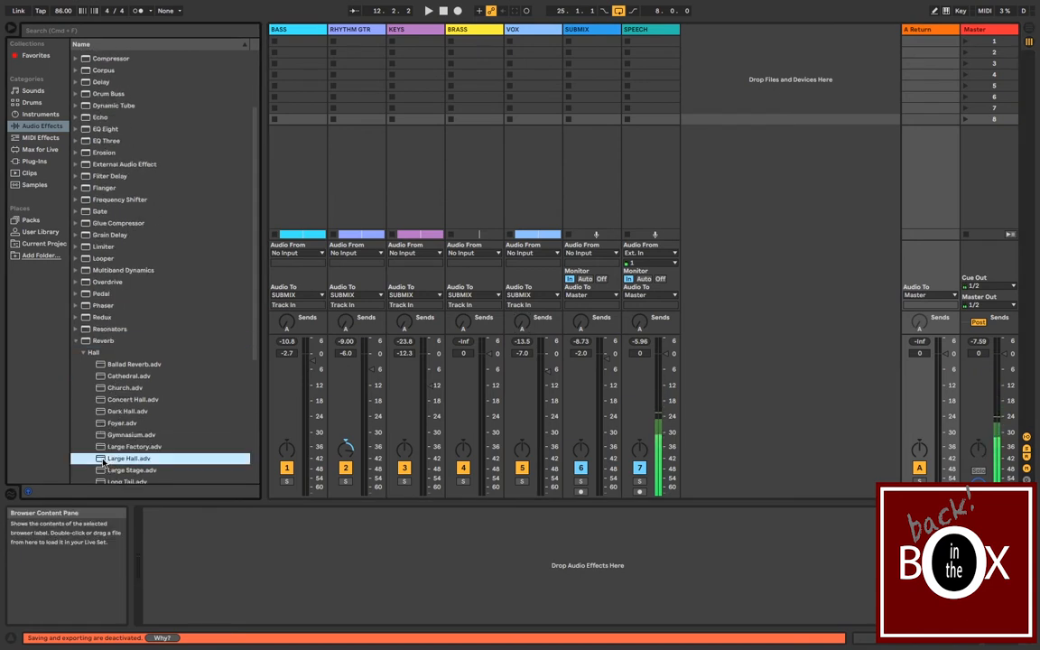
{"action": "left_click_drag", "start_coordinate": [395, 419], "coordinate": [922, 193]}
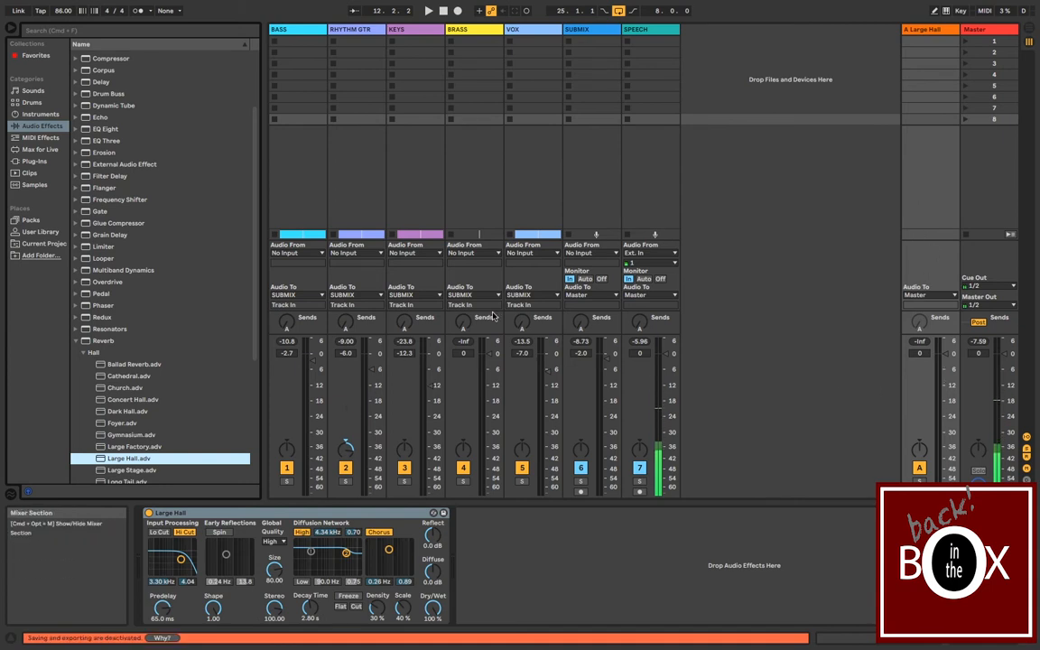
Step: Try send A on the VOX track at -5.0 dB, reset it, and audition it during playback at levels around -9.0 dB into Large Hall
{"action": "left_click", "coordinate": [533, 152]}
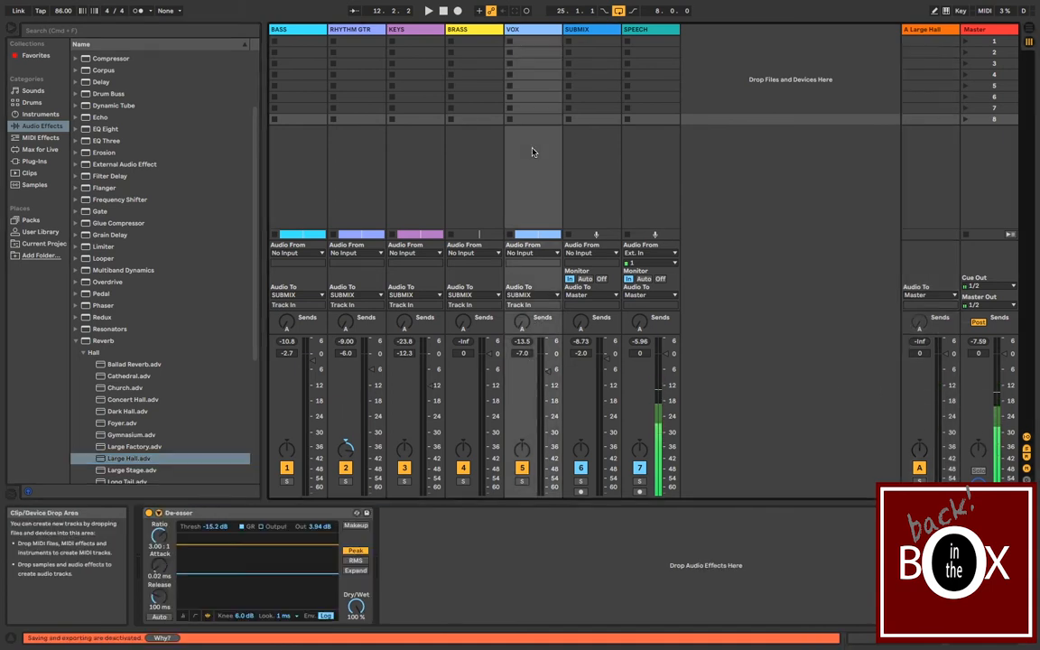
{"action": "left_click_drag", "start_coordinate": [522, 322], "coordinate": [522, 268]}
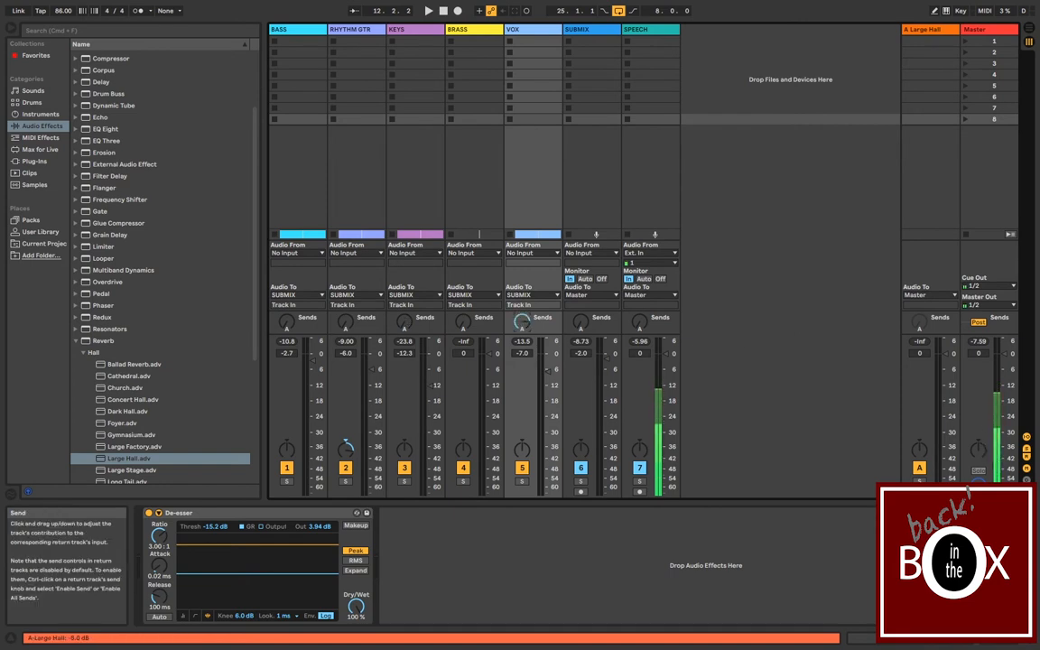
{"action": "left_click_drag", "start_coordinate": [521, 322], "coordinate": [522, 336]}
{"action": "left_click", "coordinate": [935, 204]}
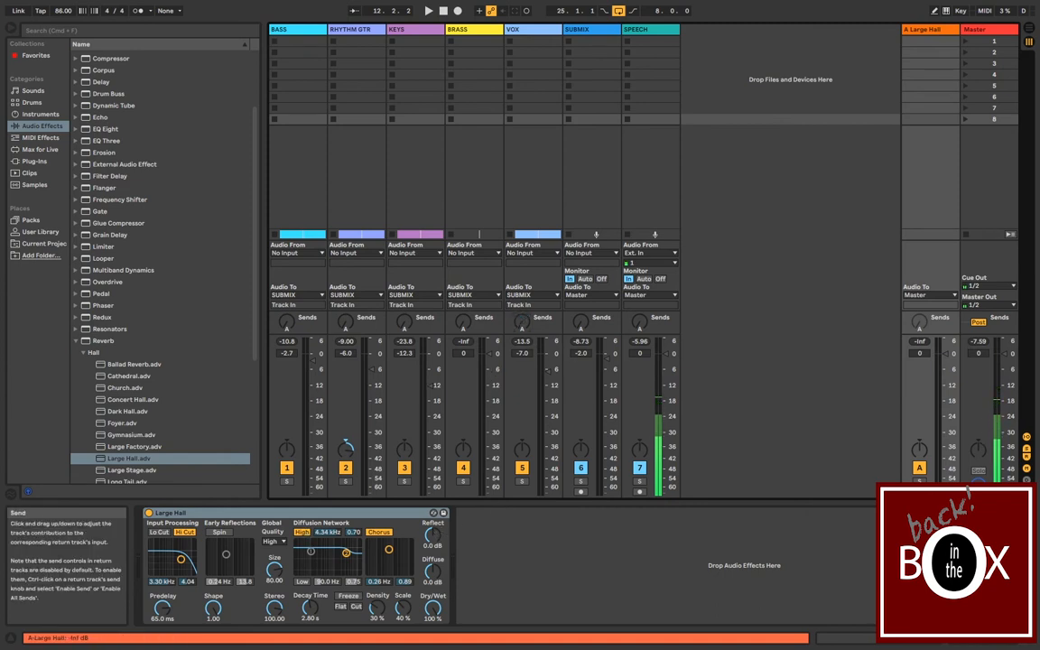
{"action": "key", "text": "space"}
{"action": "left_click_drag", "start_coordinate": [522, 322], "coordinate": [522, 289]}
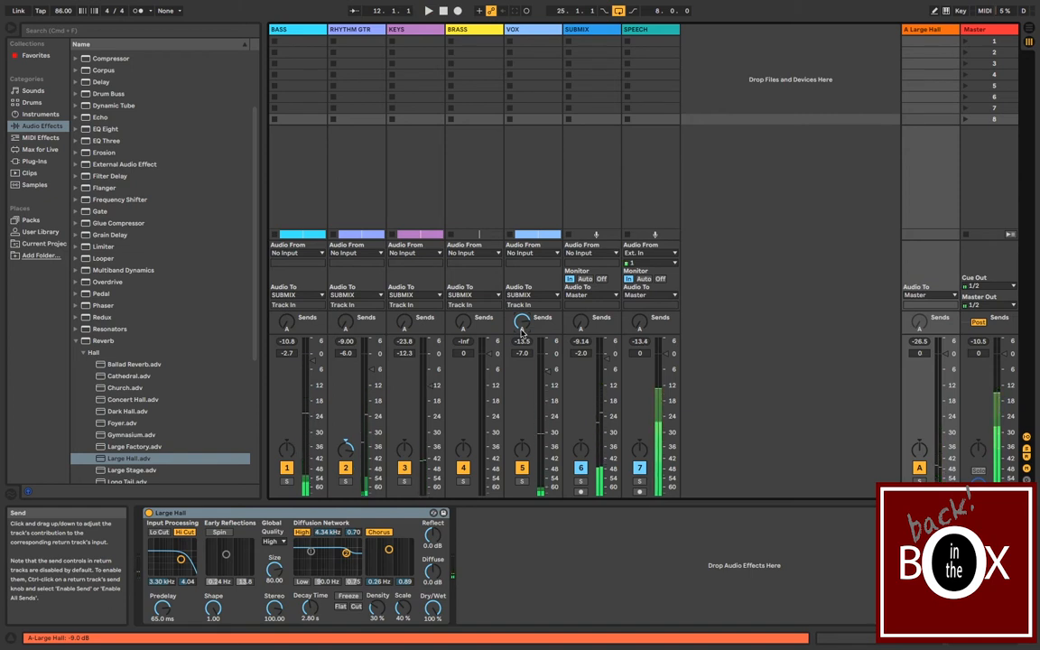
{"action": "left_click_drag", "start_coordinate": [521, 330], "coordinate": [521, 348]}
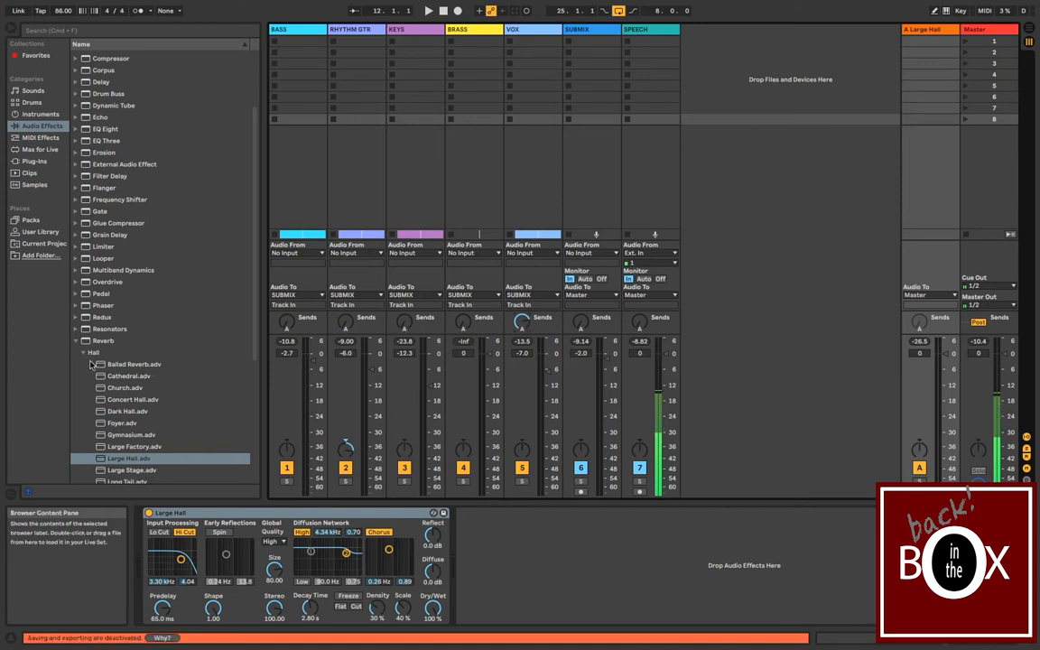
Step: Check the VOX track's device chain, and lower the Predelay of the Large Hall reverb on return A to 1.48 ms
{"action": "left_click", "coordinate": [533, 182]}
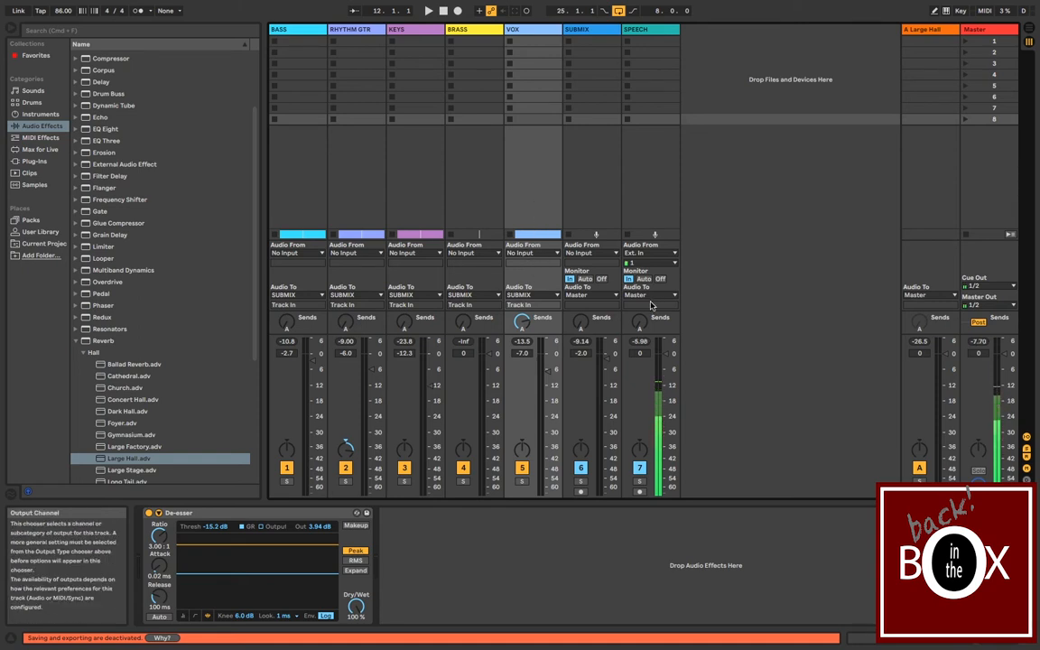
{"action": "left_click", "coordinate": [927, 194]}
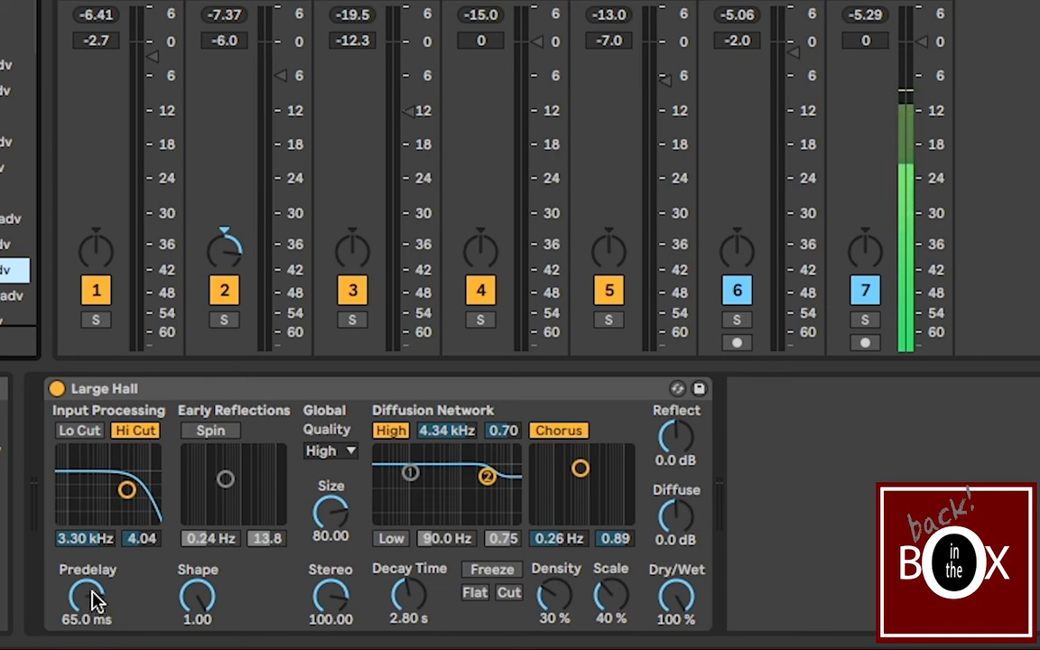
{"action": "left_click_drag", "start_coordinate": [94, 600], "coordinate": [93, 648]}
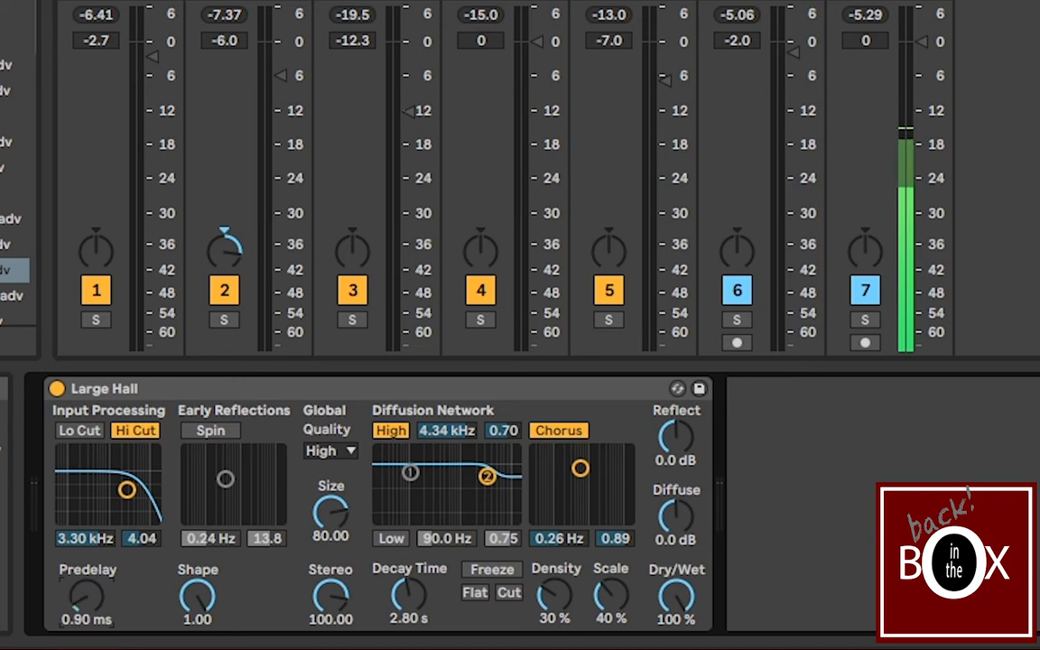
{"action": "mouse_move", "coordinate": [94, 648]}
{"action": "left_mouse_down"}
{"action": "mouse_move", "coordinate": [94, 586]}
{"action": "mouse_move", "coordinate": [94, 636]}
{"action": "left_mouse_up"}
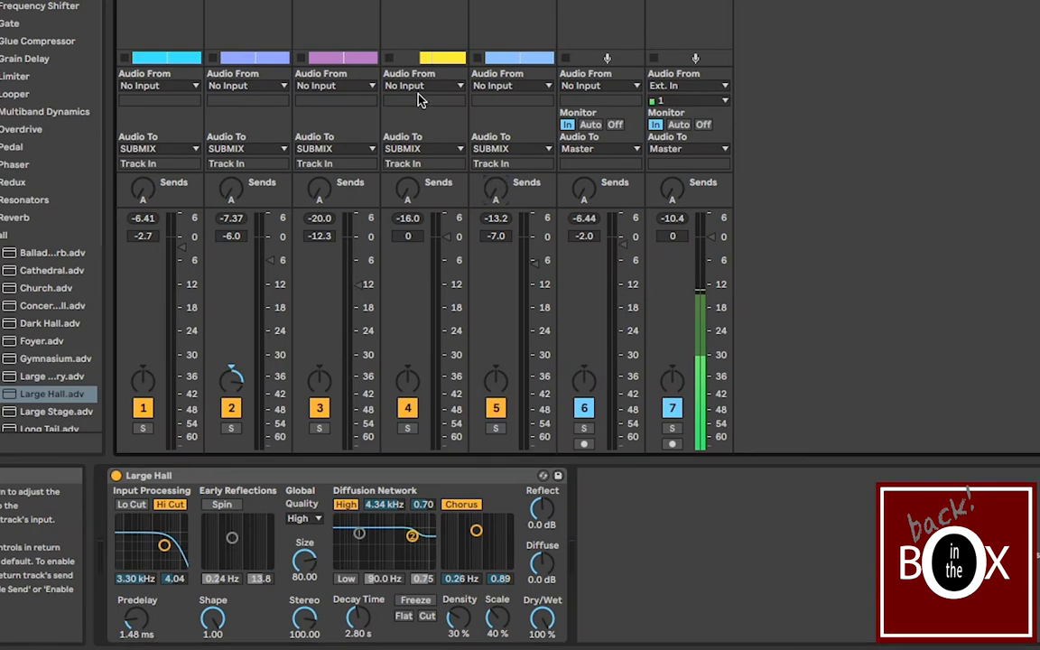
Step: Mute the BASS, RHYTHM GTR, KEYS and VOX tracks to isolate the BRASS track
{"action": "left_click", "coordinate": [420, 99]}
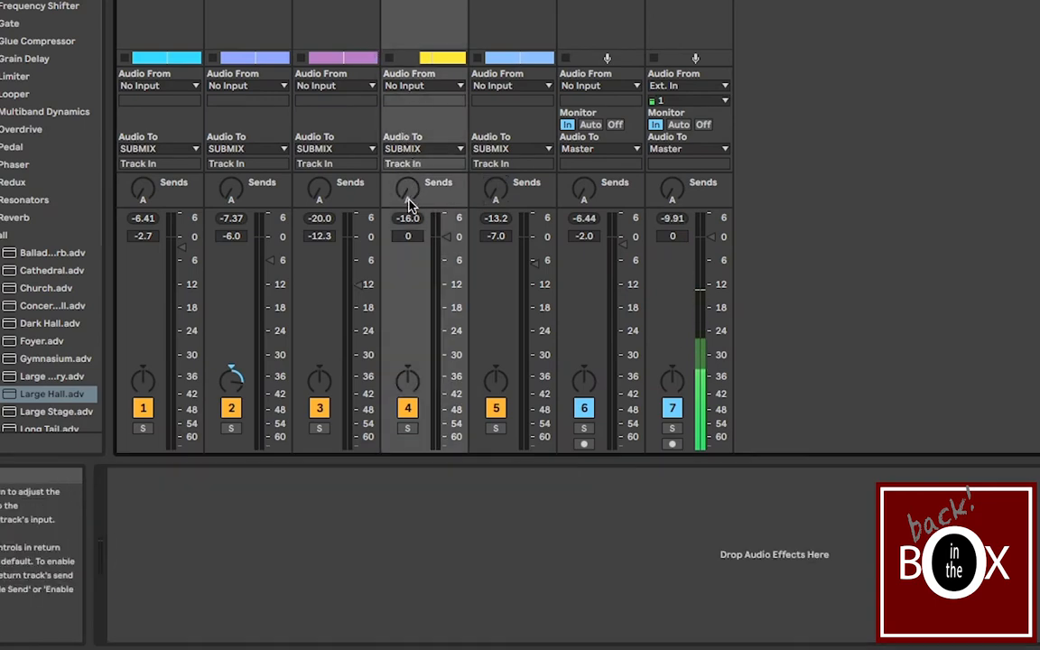
{"action": "left_click", "coordinate": [319, 408]}
{"action": "left_click", "coordinate": [233, 406]}
{"action": "left_click", "coordinate": [102, 294]}
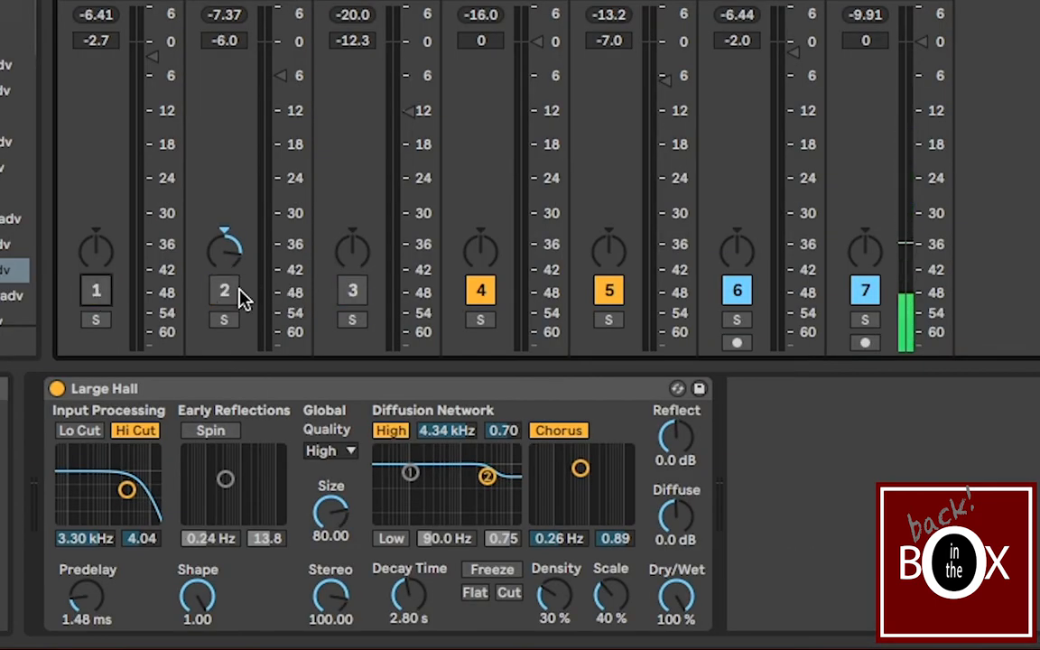
{"action": "left_click", "coordinate": [609, 294]}
Step: Audition the Large Hall Predelay on the brass at 3.10 ms, 160 ms and 250 ms, and bring it to 5.34 ms
{"action": "left_click_drag", "start_coordinate": [86, 597], "coordinate": [86, 582]}
{"action": "key", "text": "space"}
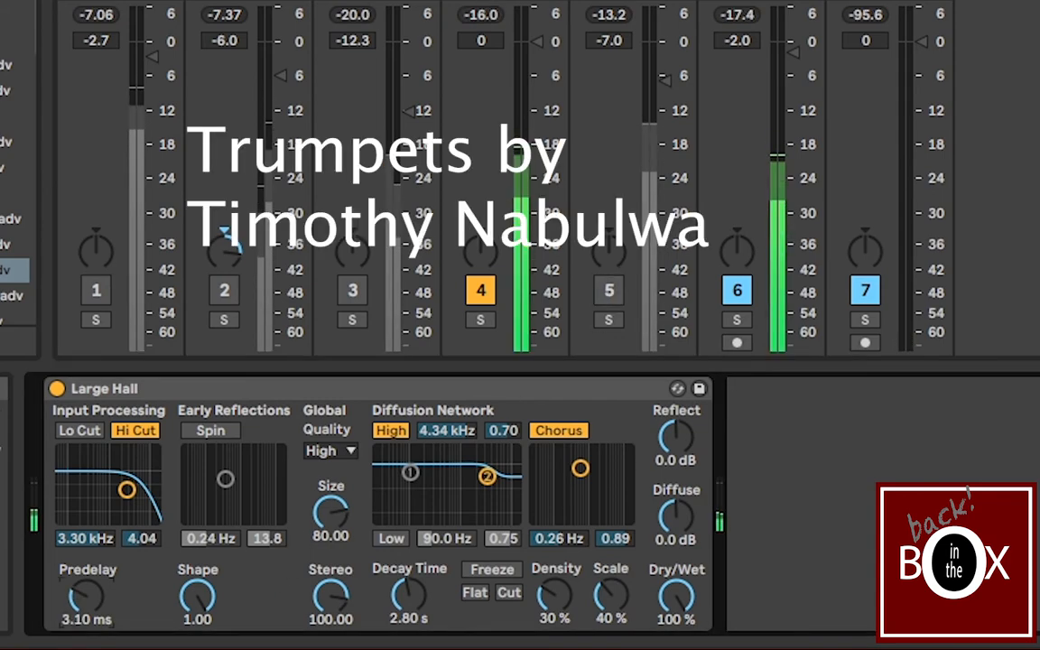
{"action": "left_click_drag", "start_coordinate": [87, 597], "coordinate": [87, 563]}
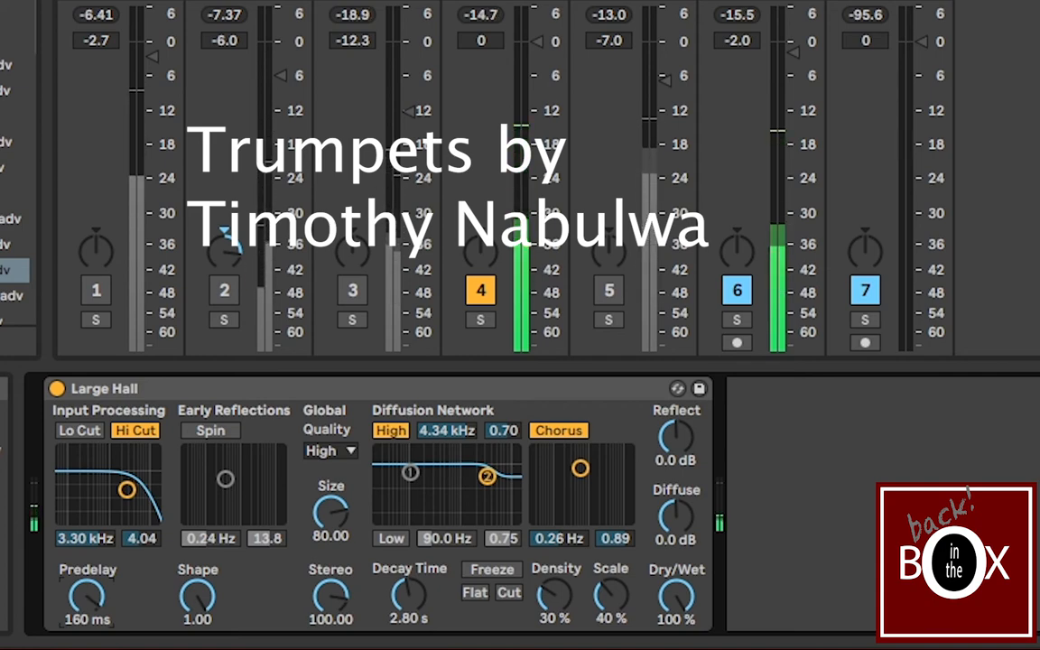
{"action": "mouse_move", "coordinate": [87, 597]}
{"action": "left_mouse_down"}
{"action": "mouse_move", "coordinate": [87, 641]}
{"action": "mouse_move", "coordinate": [88, 560]}
{"action": "mouse_move", "coordinate": [87, 632]}
{"action": "mouse_move", "coordinate": [86, 578]}
{"action": "left_mouse_up"}
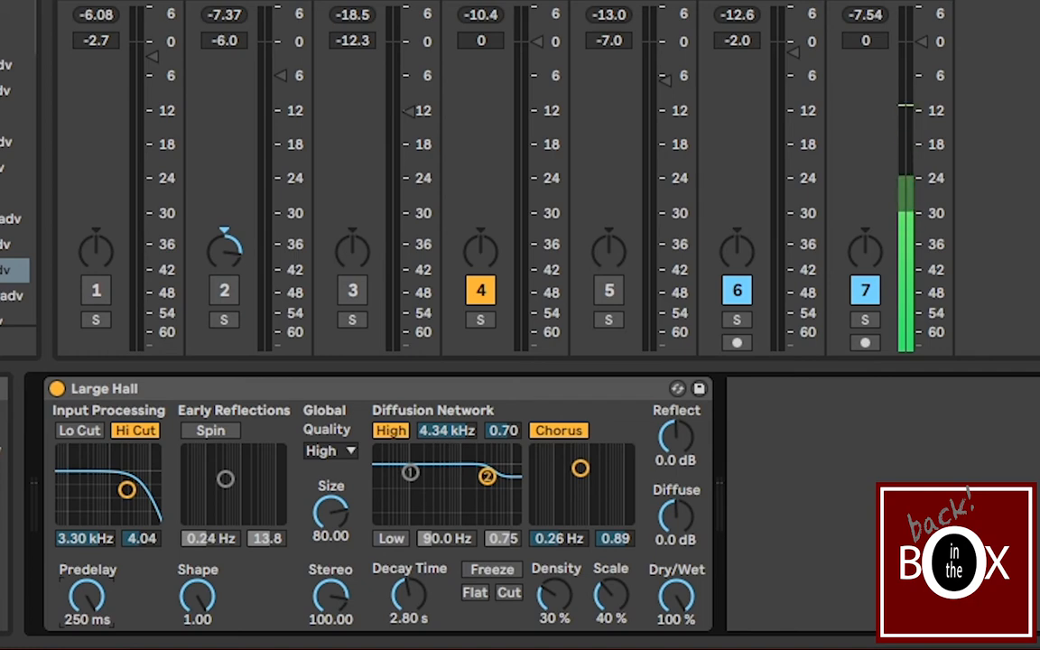
{"action": "mouse_move", "coordinate": [87, 596]}
{"action": "left_mouse_down"}
{"action": "mouse_move", "coordinate": [86, 632]}
{"action": "mouse_move", "coordinate": [87, 598]}
{"action": "mouse_move", "coordinate": [87, 623]}
{"action": "mouse_move", "coordinate": [86, 614]}
{"action": "left_mouse_up"}
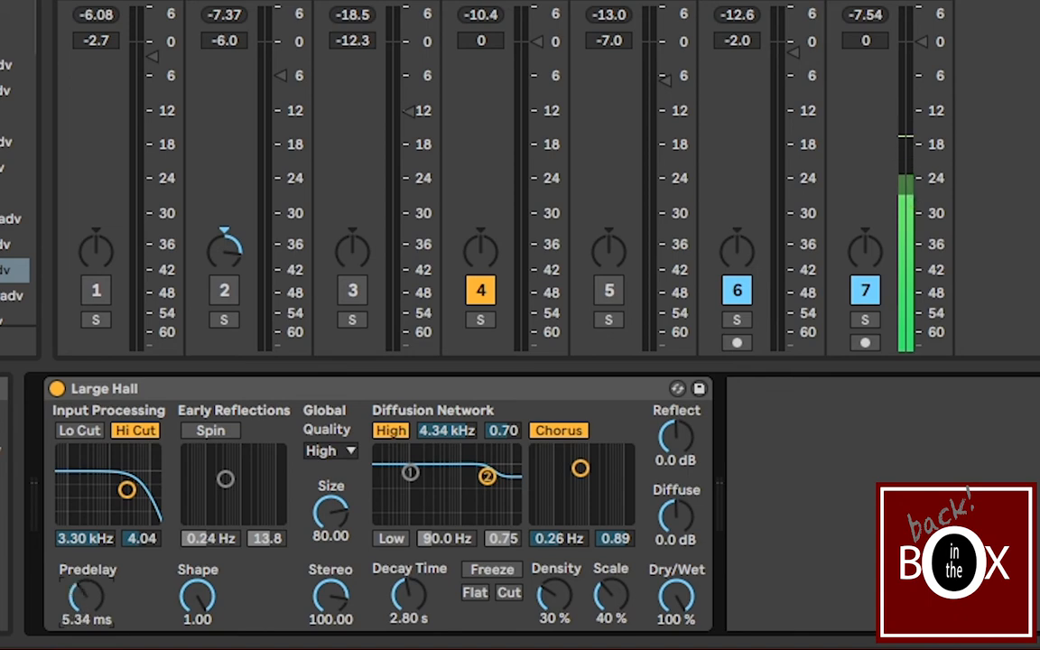
Step: Toggle the Large Hall's Lo Cut and Hi Cut input filters on and off to compare them, ending with only Hi Cut enabled
{"action": "left_click", "coordinate": [79, 432]}
{"action": "left_click", "coordinate": [72, 432]}
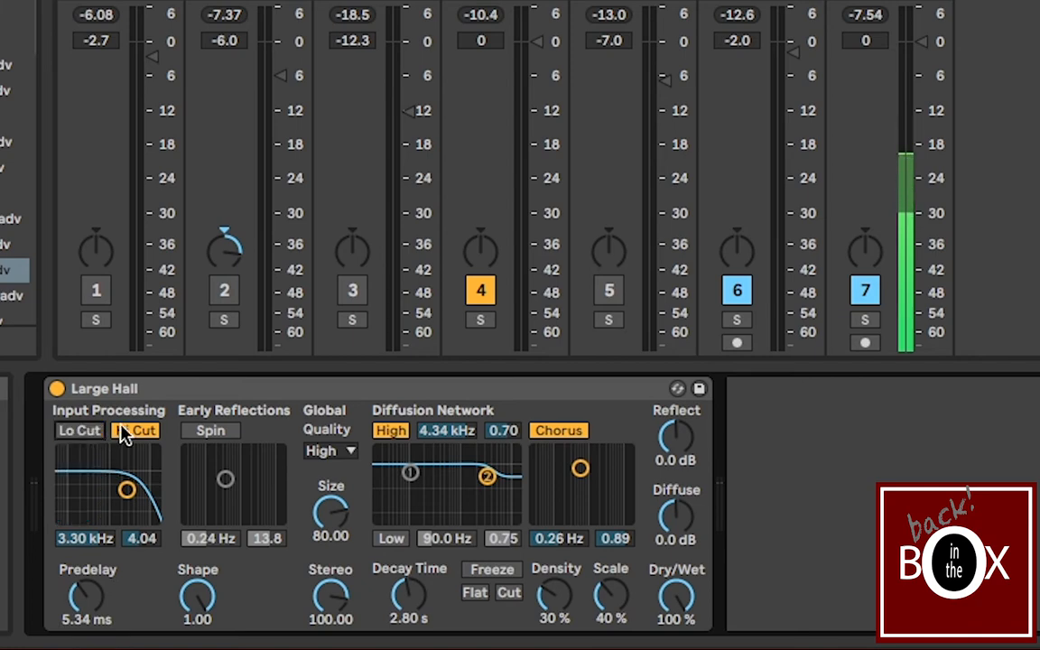
{"action": "left_click", "coordinate": [123, 432]}
{"action": "left_click", "coordinate": [127, 431]}
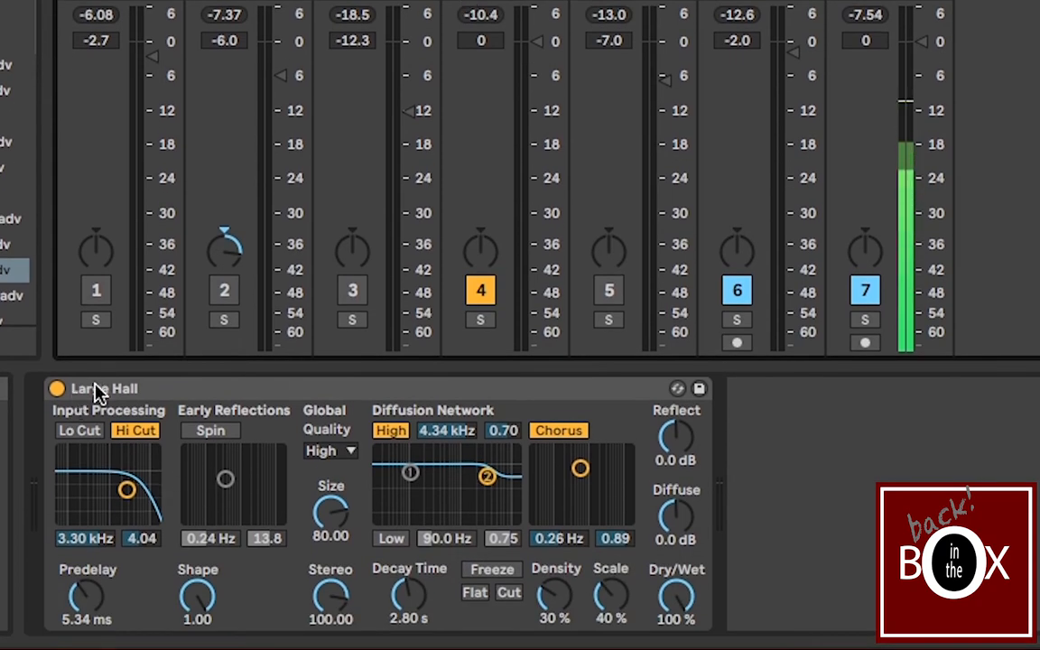
{"action": "left_click", "coordinate": [80, 431]}
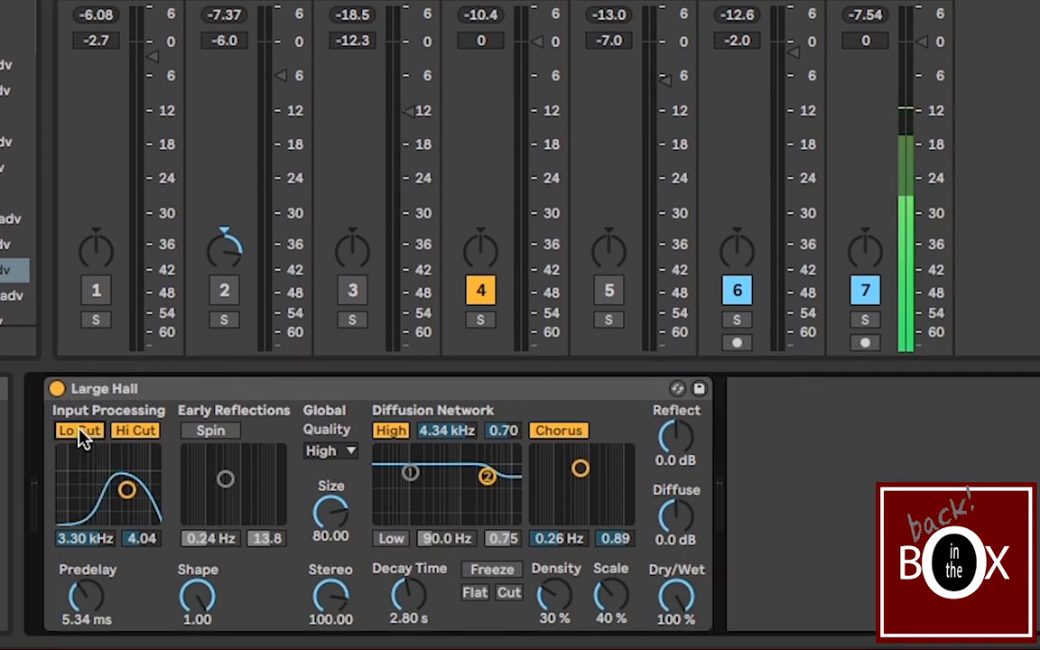
{"action": "left_click", "coordinate": [135, 437]}
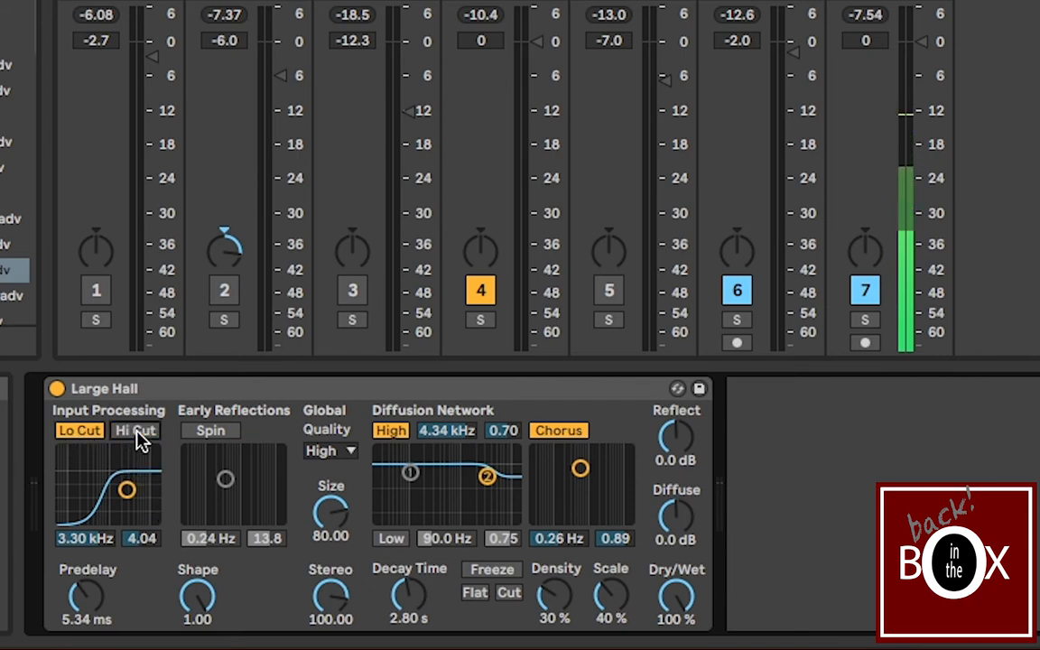
{"action": "left_click", "coordinate": [135, 437]}
{"action": "left_click", "coordinate": [81, 431]}
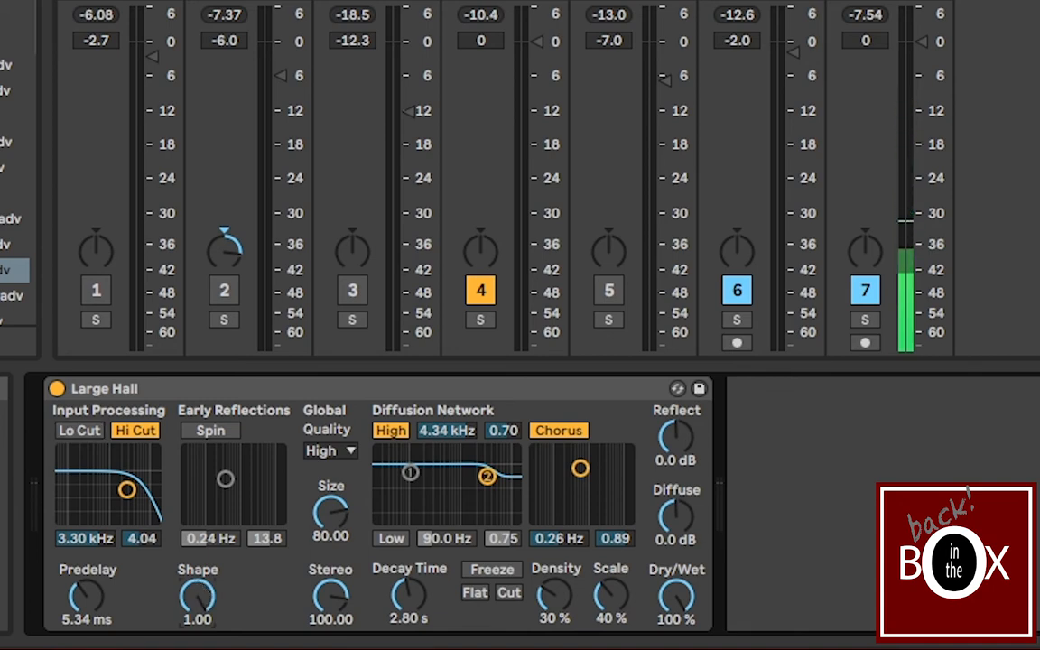
Step: Lower the Large Hall's Shape to 0.84 and on to 0.73, reduce Diffuse to -30 dB and raise Reflect to 5.7 dB
{"action": "left_click_drag", "start_coordinate": [197, 596], "coordinate": [197, 643]}
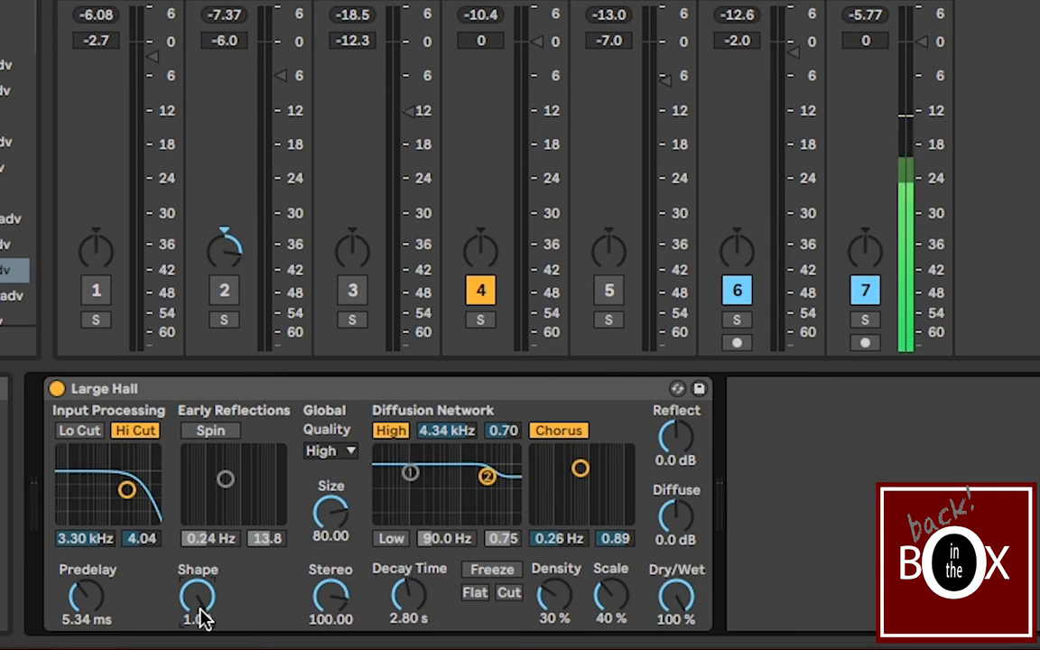
{"action": "left_click_drag", "start_coordinate": [197, 603], "coordinate": [197, 628]}
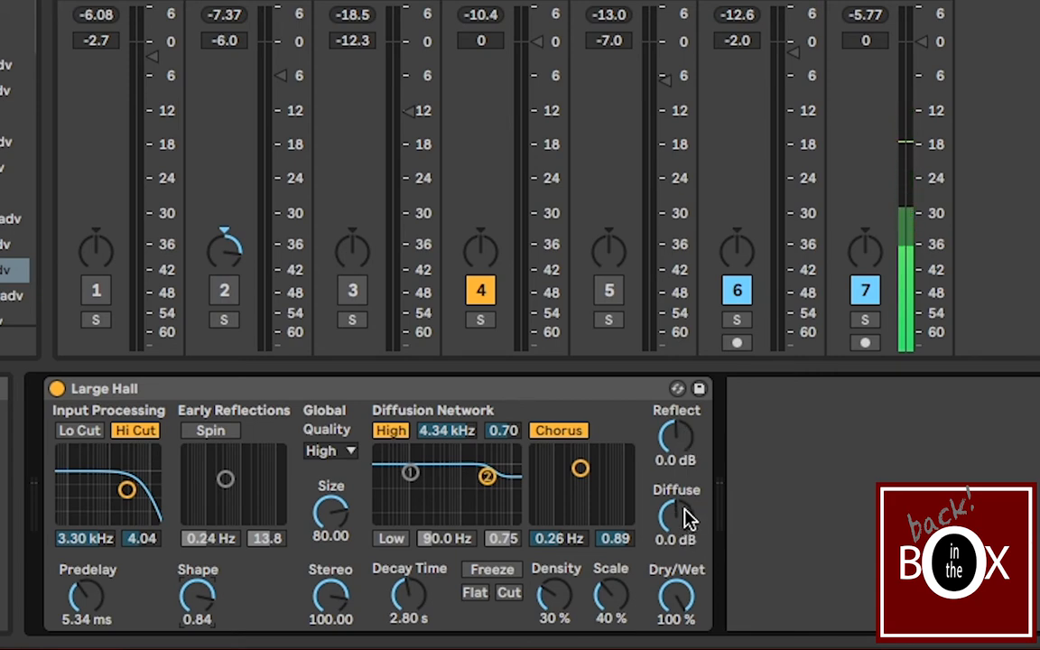
{"action": "left_click_drag", "start_coordinate": [687, 516], "coordinate": [686, 552]}
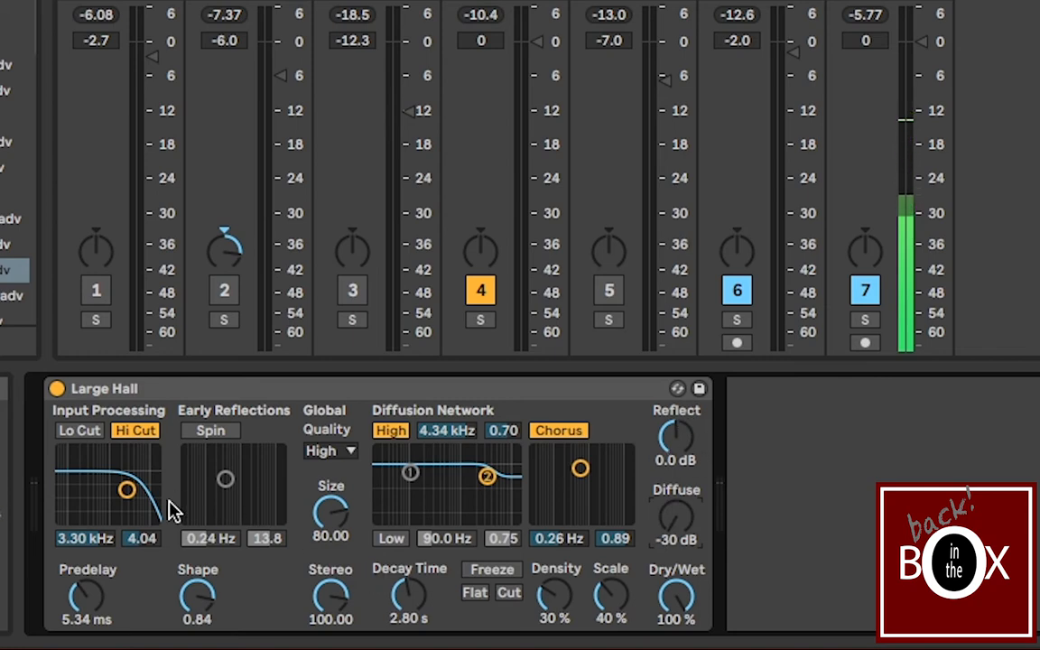
{"action": "mouse_move", "coordinate": [196, 596]}
{"action": "left_mouse_down"}
{"action": "mouse_move", "coordinate": [196, 538]}
{"action": "mouse_move", "coordinate": [196, 606]}
{"action": "mouse_move", "coordinate": [196, 577]}
{"action": "mouse_move", "coordinate": [196, 593]}
{"action": "left_mouse_up"}
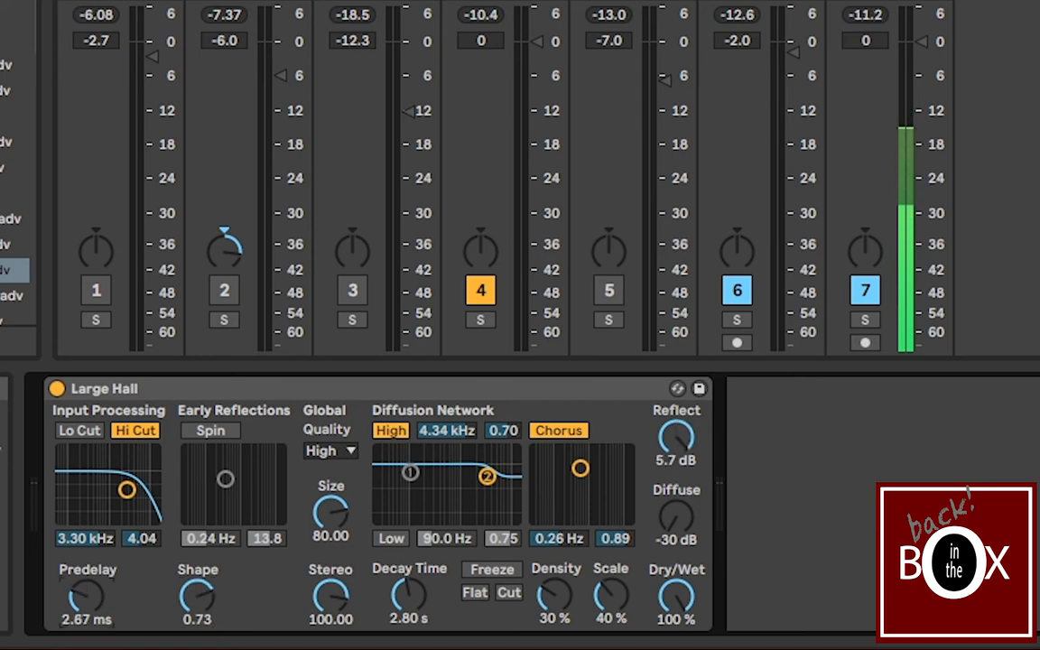
Step: Audition the early reflections with Predelay at 132 ms and Shape at 1.00 and 0.09, ending with Shape 0.44 and Predelay 6.19 ms
{"action": "left_click_drag", "start_coordinate": [84, 596], "coordinate": [84, 562]}
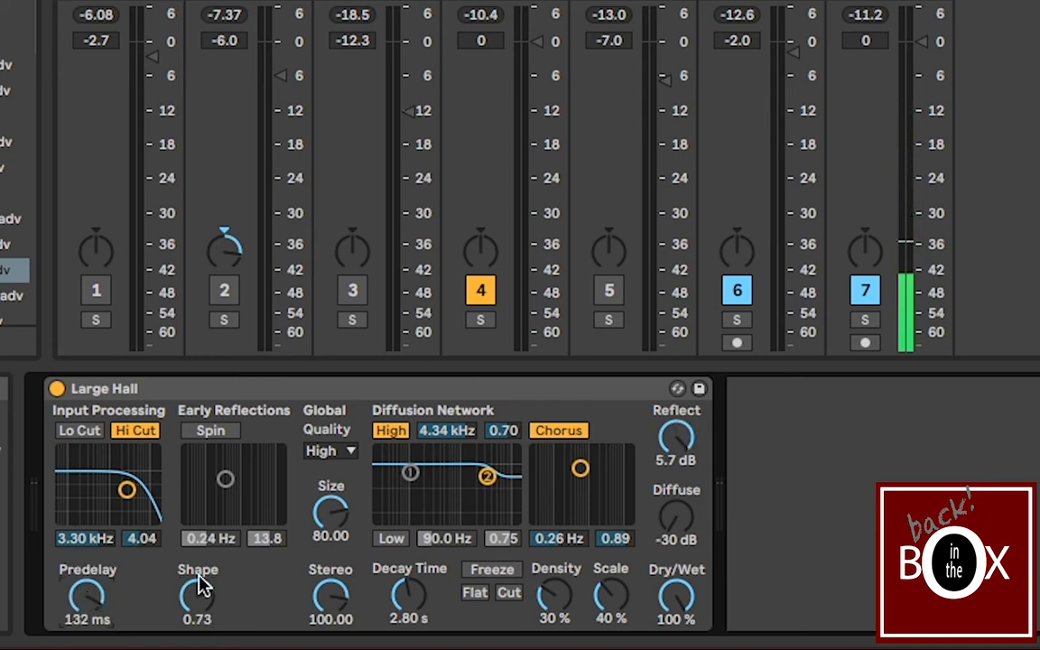
{"action": "mouse_move", "coordinate": [200, 593]}
{"action": "left_mouse_down"}
{"action": "mouse_move", "coordinate": [186, 599]}
{"action": "mouse_move", "coordinate": [187, 556]}
{"action": "mouse_move", "coordinate": [186, 615]}
{"action": "mouse_move", "coordinate": [186, 587]}
{"action": "left_mouse_up"}
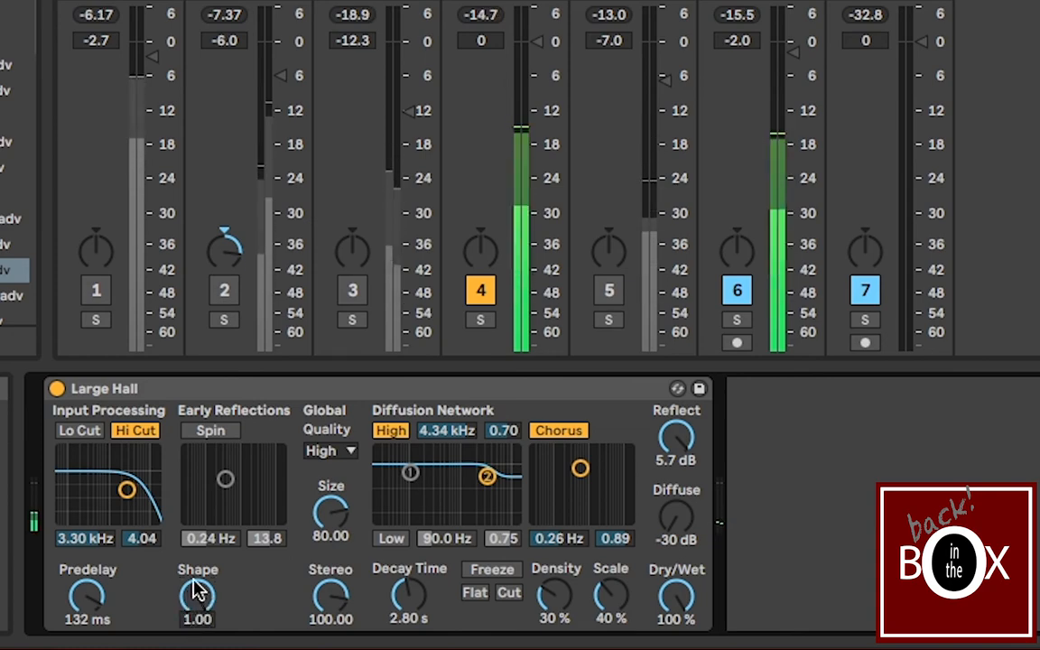
{"action": "left_click_drag", "start_coordinate": [197, 592], "coordinate": [197, 643]}
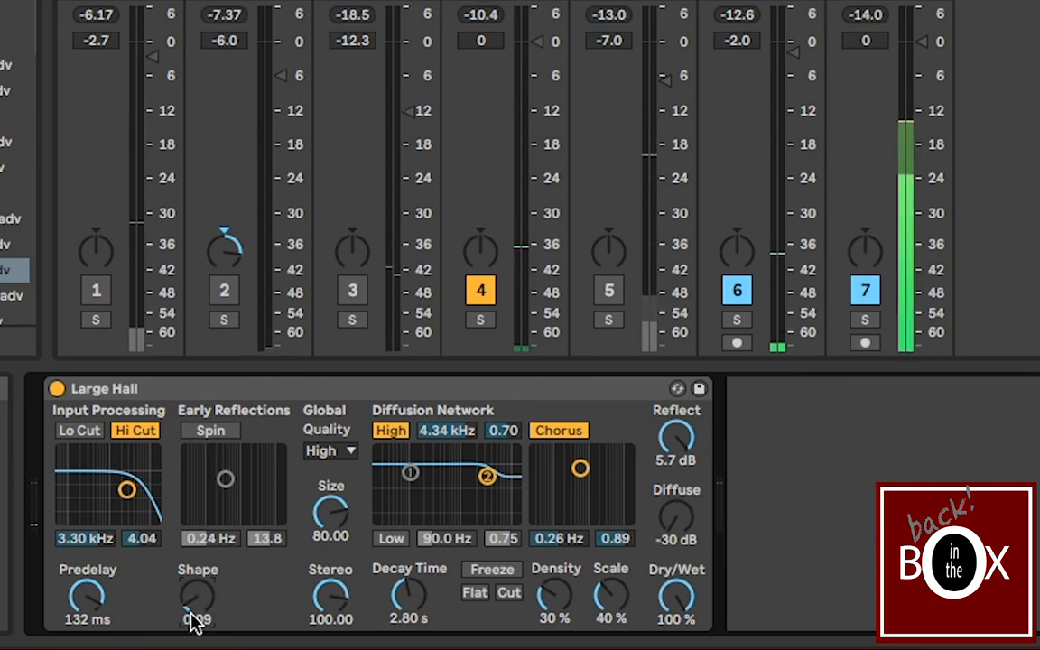
{"action": "mouse_move", "coordinate": [174, 614]}
{"action": "left_mouse_down"}
{"action": "mouse_move", "coordinate": [174, 532]}
{"action": "mouse_move", "coordinate": [174, 616]}
{"action": "left_mouse_up"}
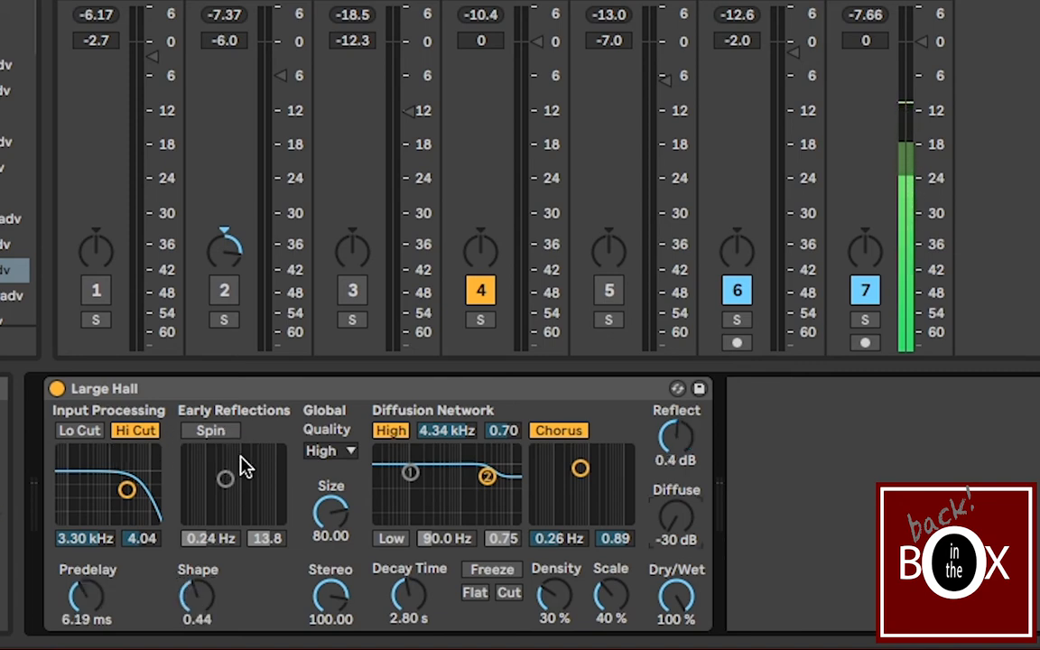
Step: Enable the early reflections' Spin and audition its extremes between 0.07 and 1.30 Hz and 2.00 and 55.0, ending at 0.07 Hz and 7.96
{"action": "left_click", "coordinate": [214, 432]}
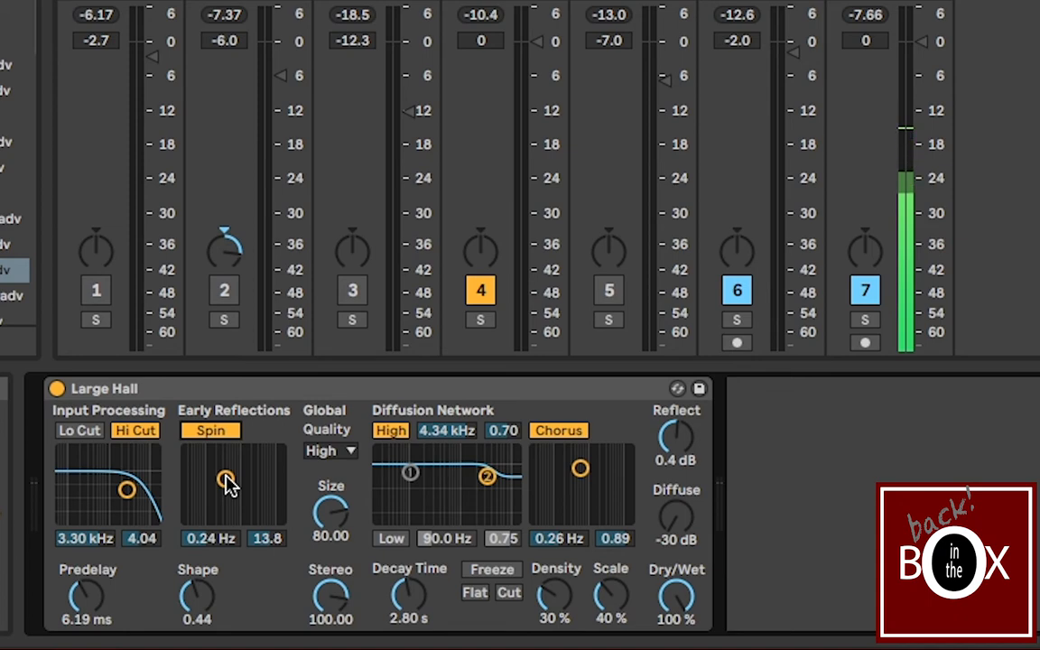
{"action": "mouse_move", "coordinate": [228, 481]}
{"action": "left_mouse_down"}
{"action": "mouse_move", "coordinate": [189, 517]}
{"action": "mouse_move", "coordinate": [253, 445]}
{"action": "mouse_move", "coordinate": [276, 453]}
{"action": "mouse_move", "coordinate": [239, 491]}
{"action": "left_mouse_up"}
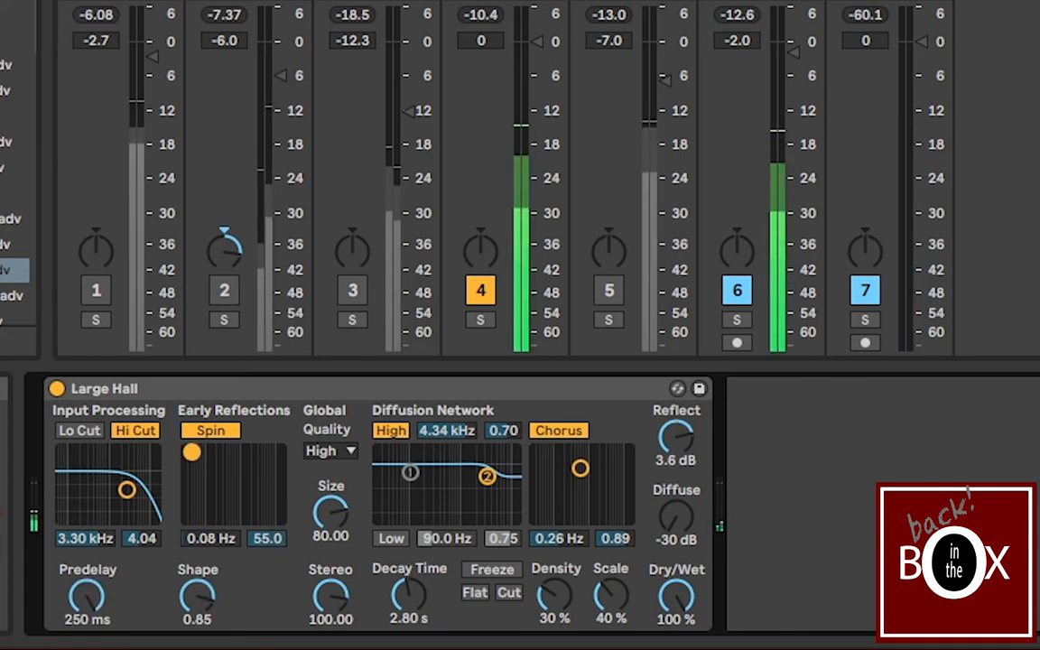
{"action": "left_click_drag", "start_coordinate": [190, 450], "coordinate": [278, 517]}
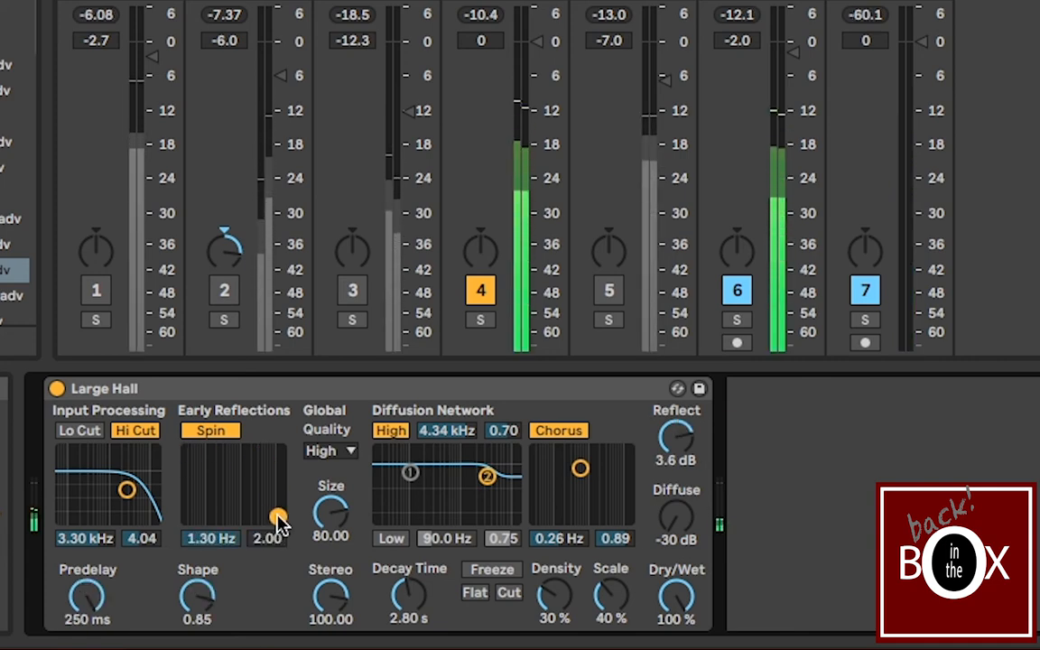
{"action": "left_click_drag", "start_coordinate": [278, 516], "coordinate": [191, 517]}
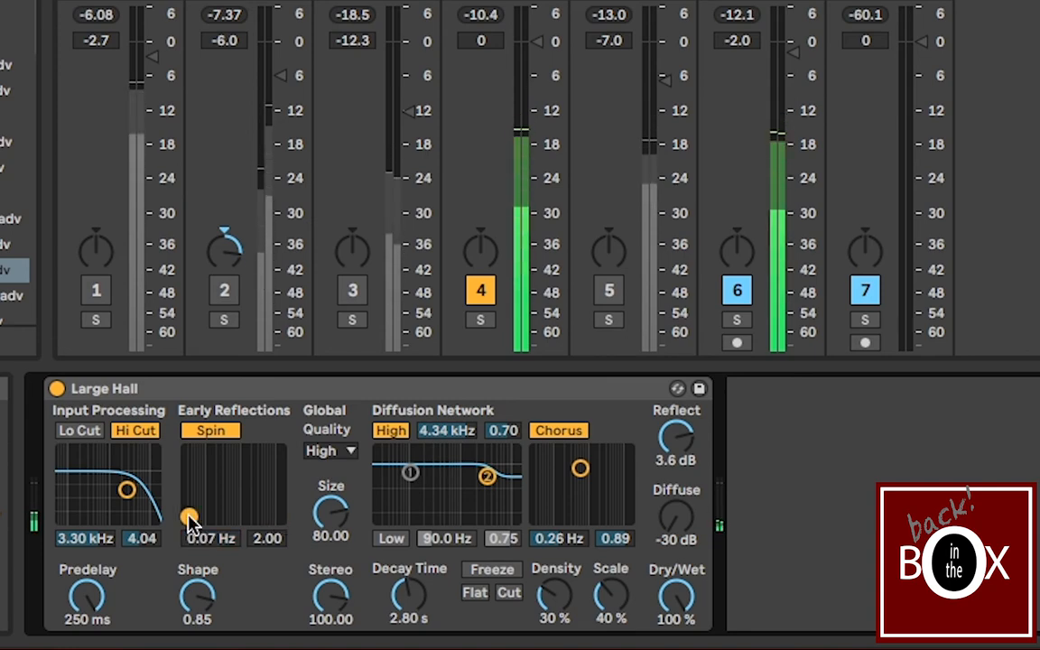
{"action": "left_click_drag", "start_coordinate": [189, 519], "coordinate": [280, 457]}
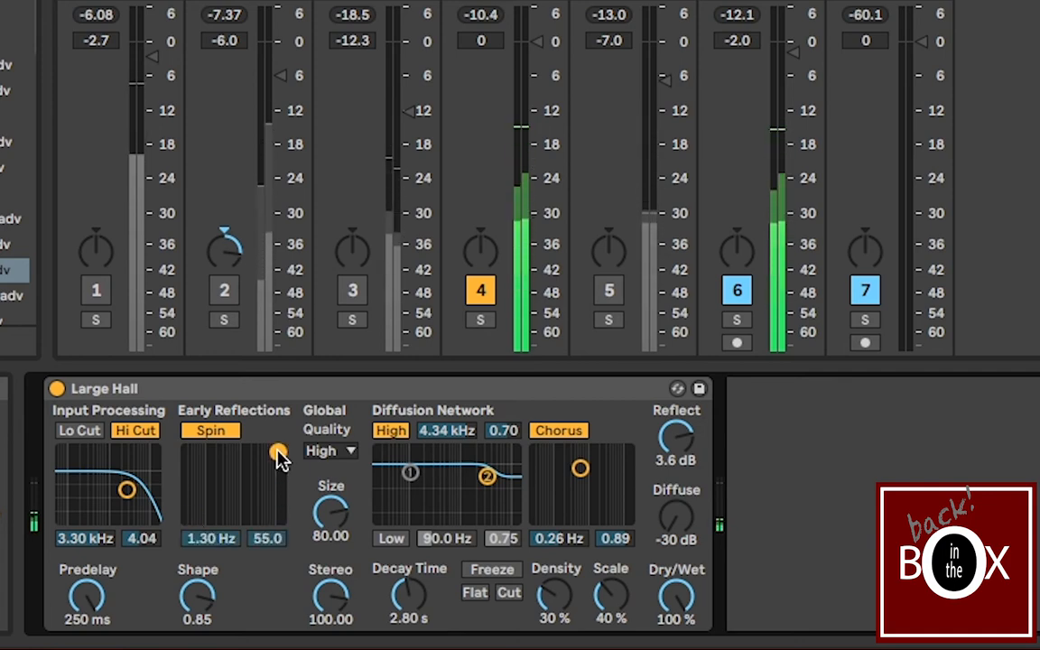
{"action": "left_click_drag", "start_coordinate": [279, 457], "coordinate": [189, 459]}
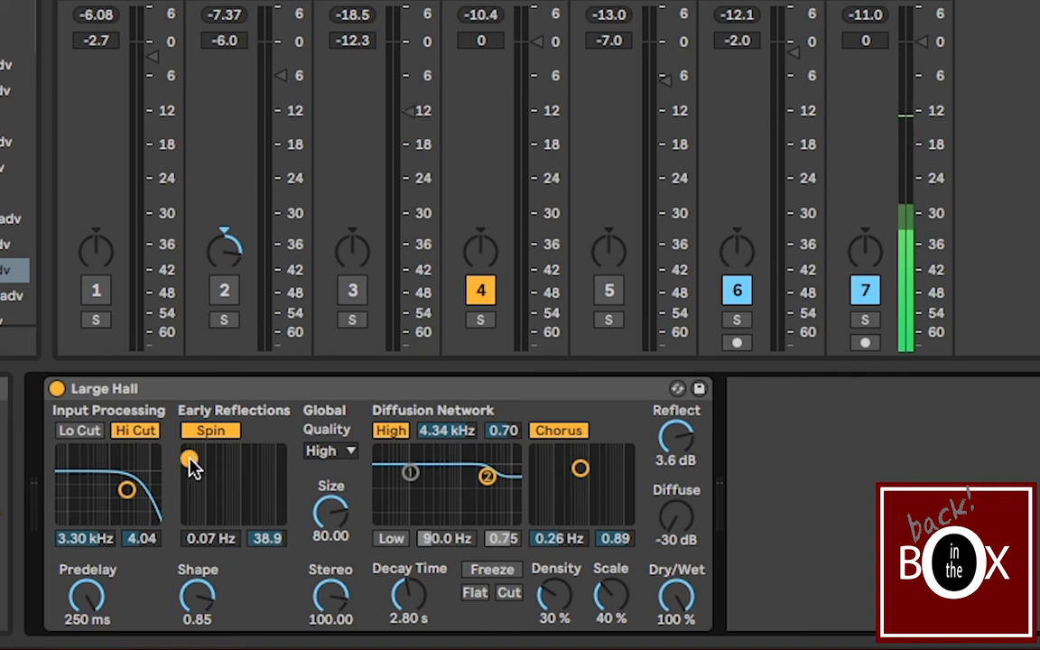
{"action": "left_click_drag", "start_coordinate": [189, 459], "coordinate": [189, 489]}
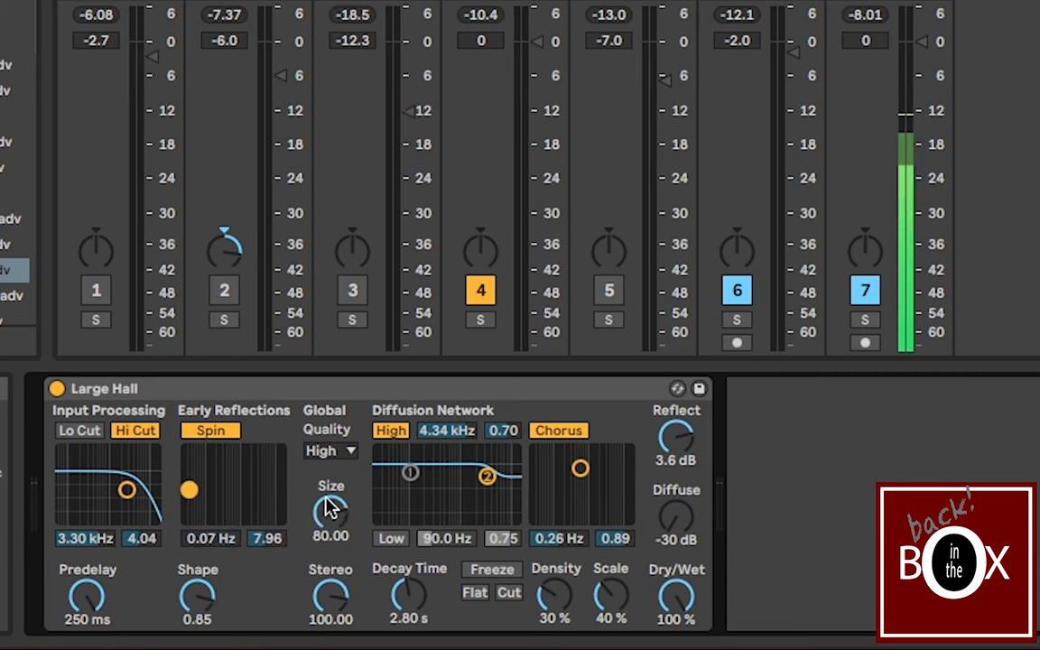
Step: Rebalance the Large Hall with Shape 0.60, Size 16.18, Reflect 1.8 dB, Diffuse -0.3 dB and Predelay 36.5 ms
{"action": "left_click", "coordinate": [196, 598]}
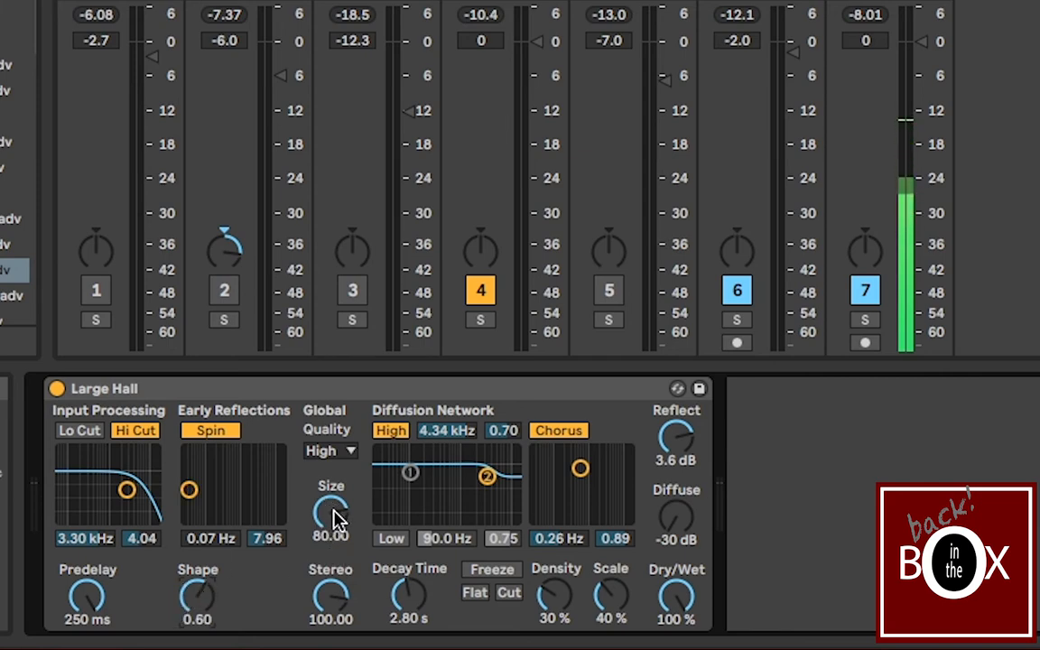
{"action": "left_click_drag", "start_coordinate": [334, 520], "coordinate": [334, 542]}
{"action": "left_click_drag", "start_coordinate": [668, 537], "coordinate": [673, 516]}
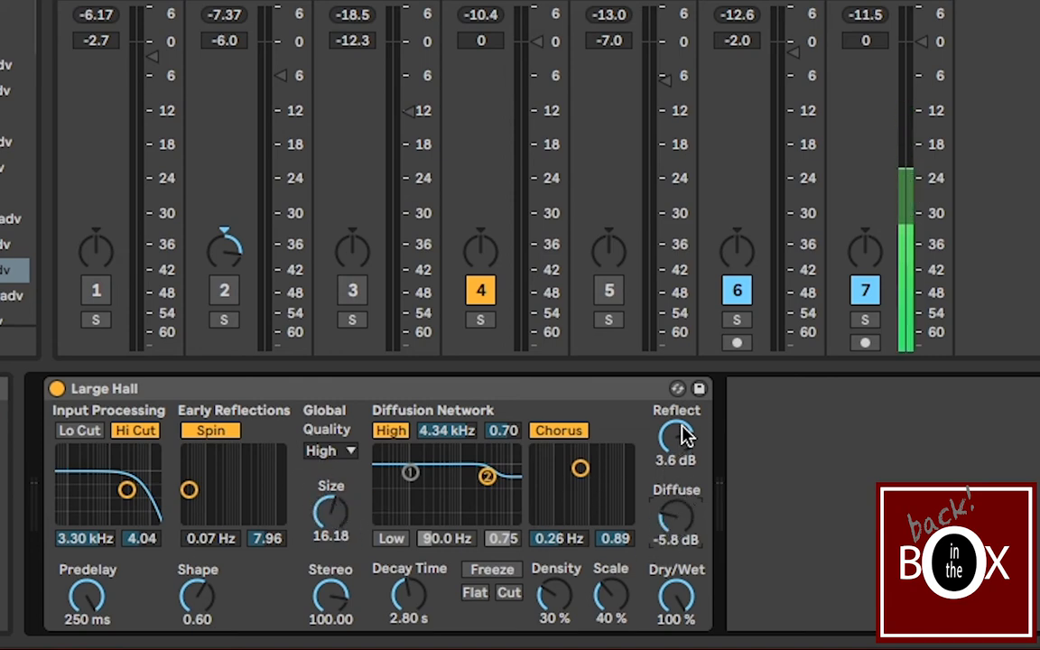
{"action": "left_click_drag", "start_coordinate": [683, 437], "coordinate": [684, 452]}
{"action": "left_click_drag", "start_coordinate": [658, 516], "coordinate": [658, 501]}
{"action": "left_click_drag", "start_coordinate": [95, 594], "coordinate": [95, 614]}
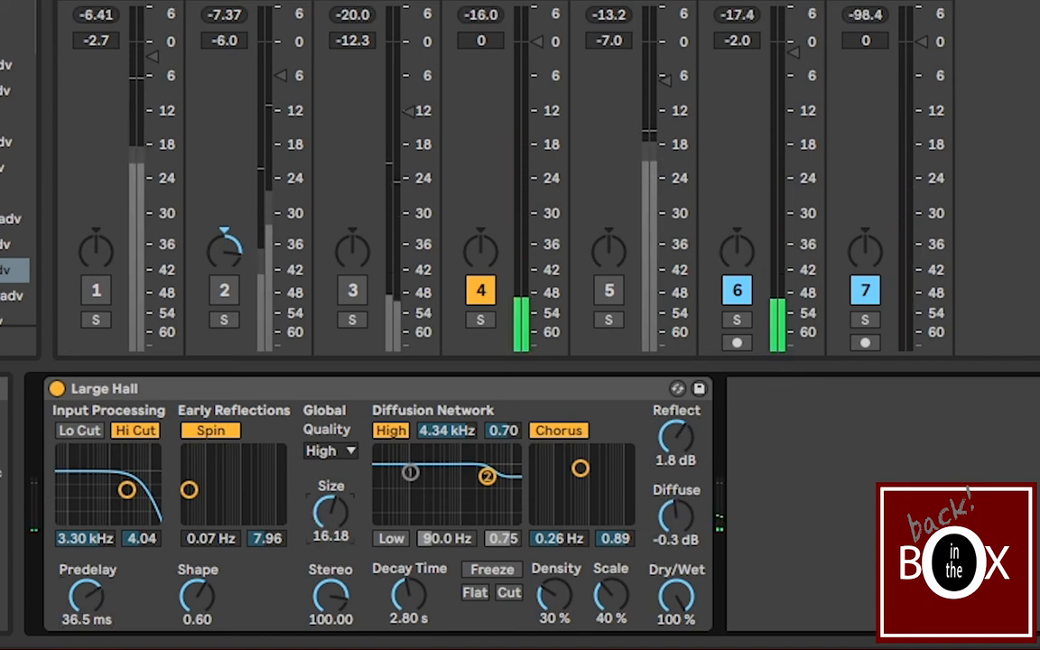
Step: Audition the global Size at 500.00 and 1.03, and the Stereo width at 0.00 and 120.00, ending with Stereo at 60.95
{"action": "left_click_drag", "start_coordinate": [331, 511], "coordinate": [331, 456]}
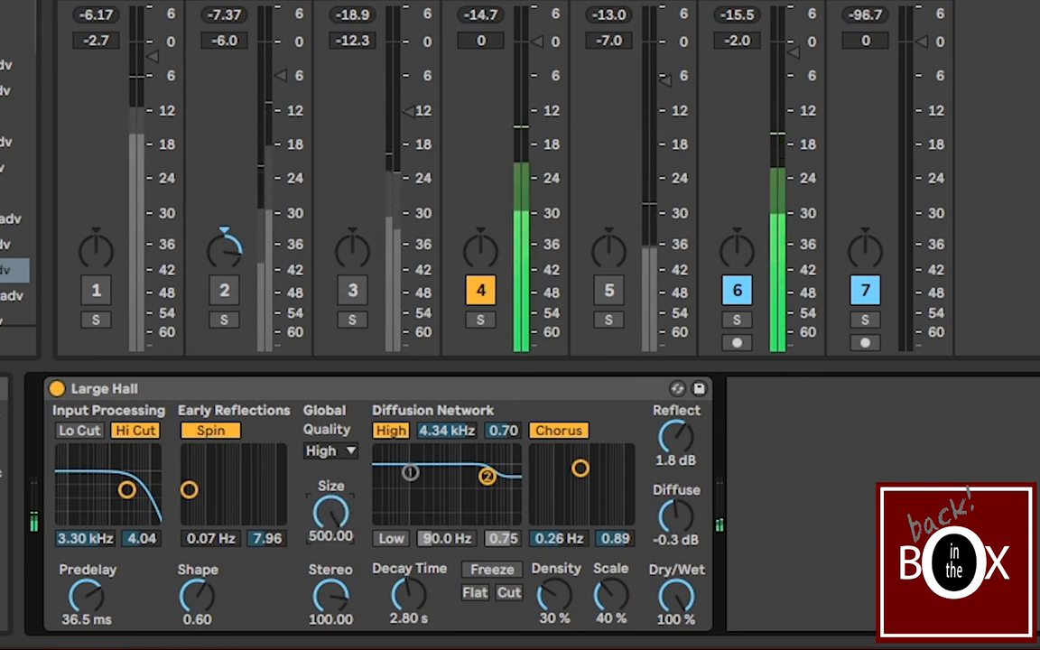
{"action": "left_click_drag", "start_coordinate": [331, 456], "coordinate": [329, 550]}
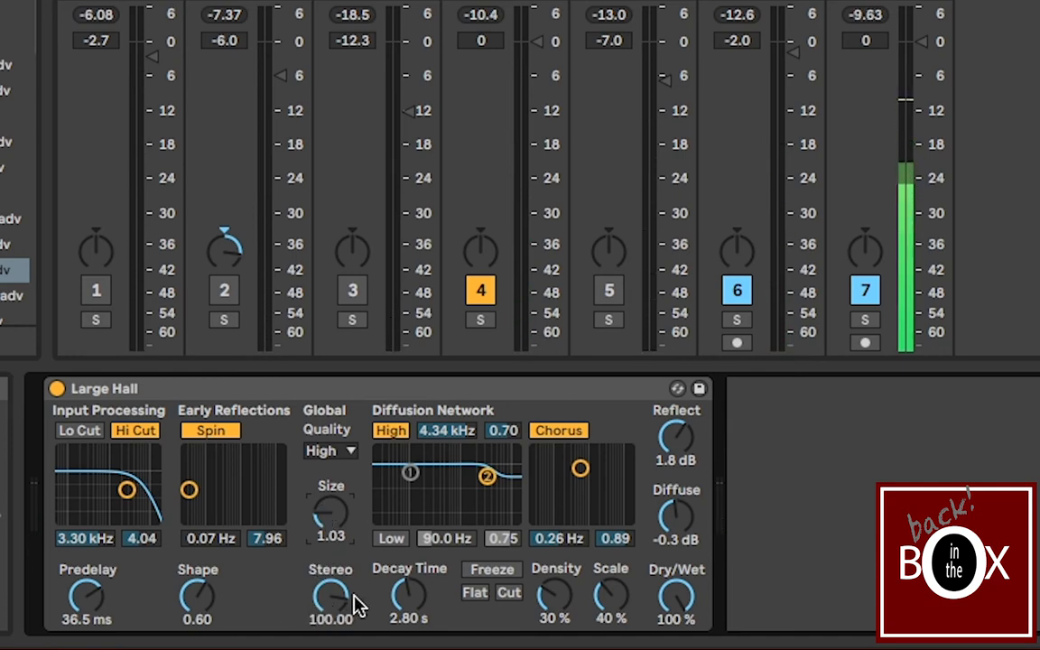
{"action": "left_click_drag", "start_coordinate": [338, 617], "coordinate": [339, 646]}
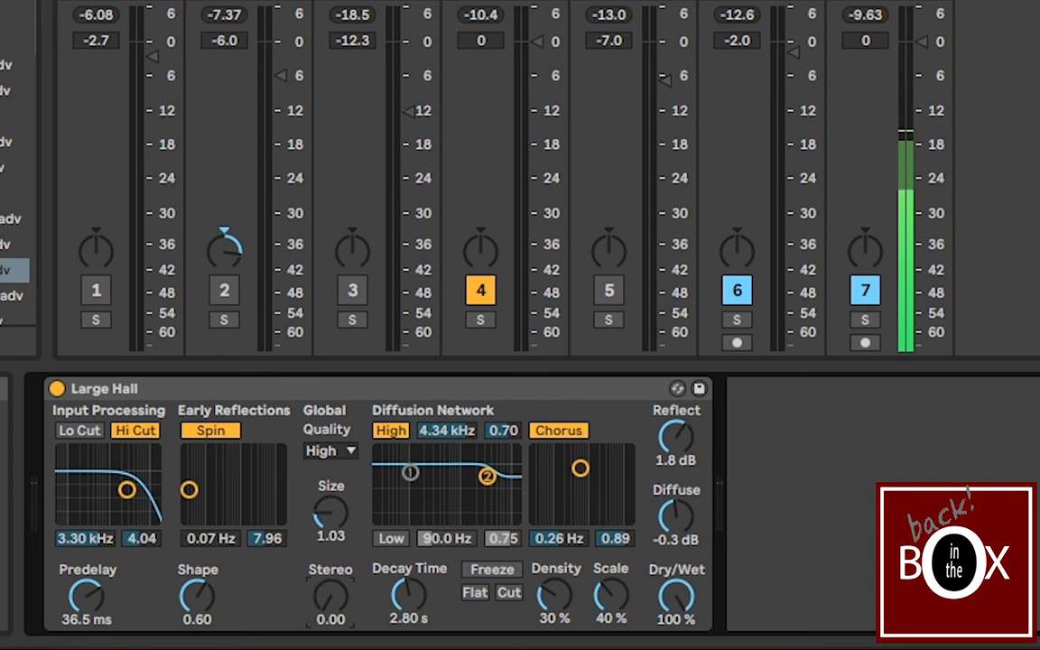
{"action": "left_click_drag", "start_coordinate": [330, 596], "coordinate": [330, 637]}
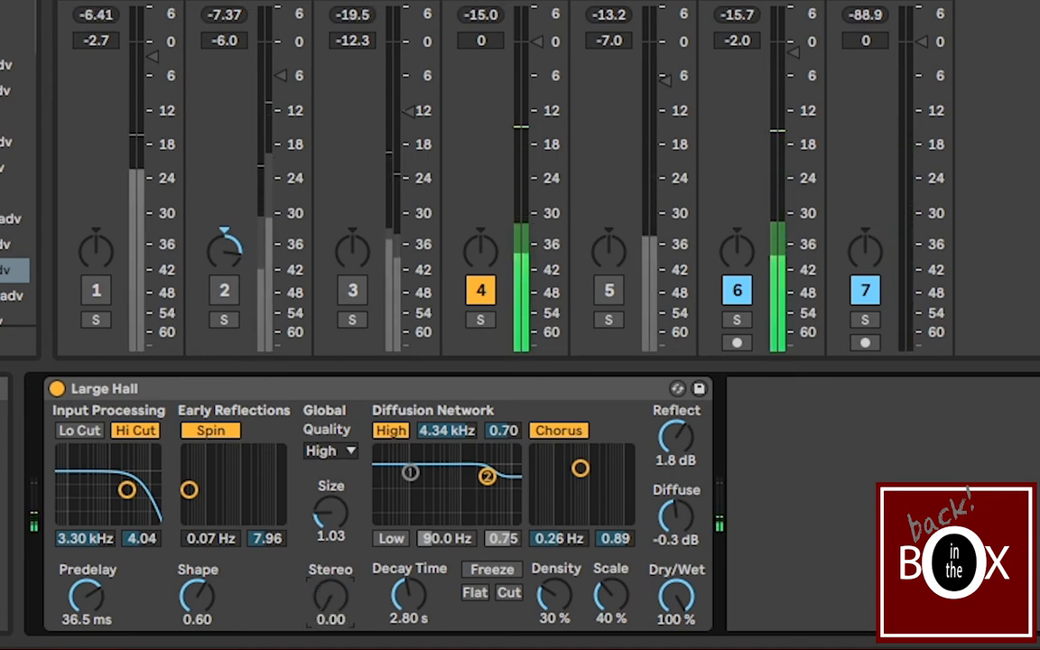
{"action": "left_click_drag", "start_coordinate": [331, 596], "coordinate": [330, 488]}
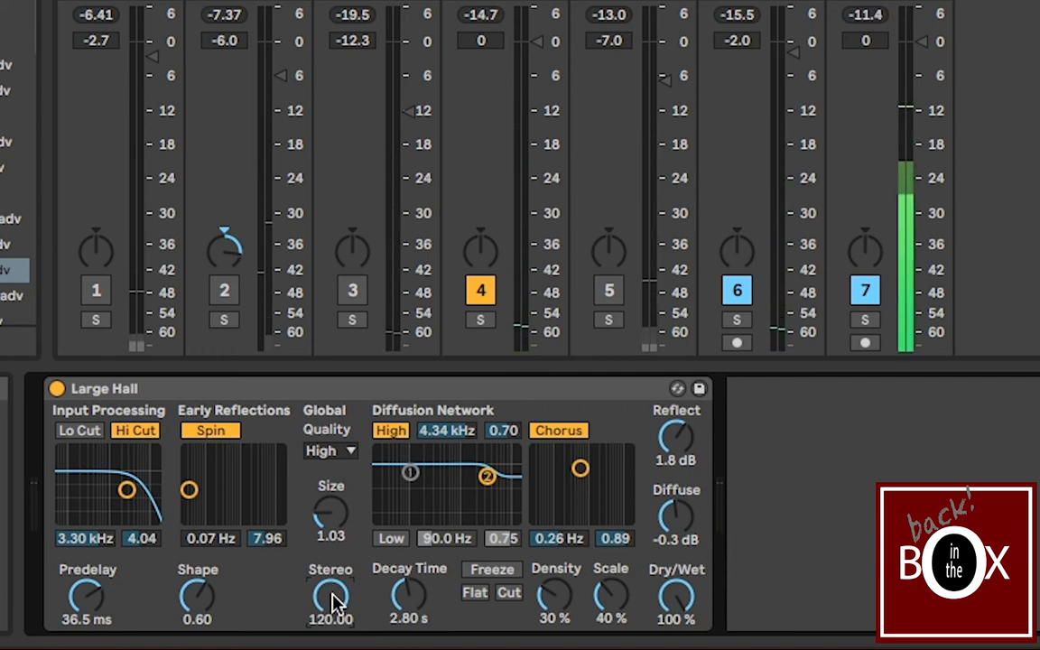
{"action": "left_click_drag", "start_coordinate": [335, 600], "coordinate": [334, 634]}
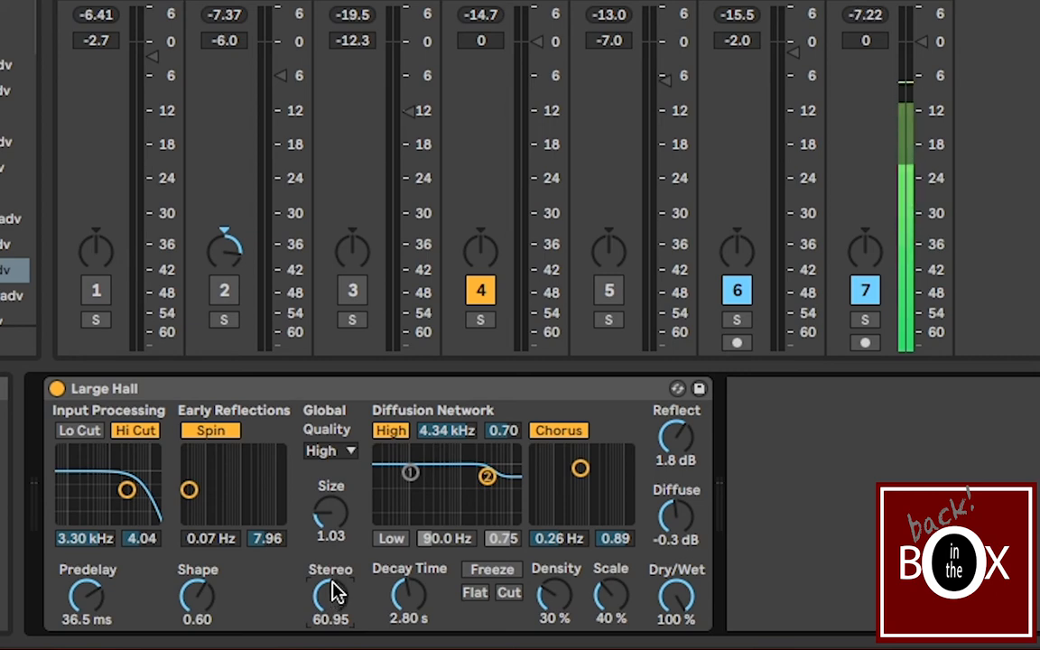
{"action": "mouse_move", "coordinate": [331, 596]}
{"action": "left_mouse_down"}
{"action": "mouse_move", "coordinate": [330, 641]}
{"action": "mouse_move", "coordinate": [330, 596]}
{"action": "left_mouse_up"}
{"action": "left_click_drag", "start_coordinate": [339, 575], "coordinate": [339, 576]}
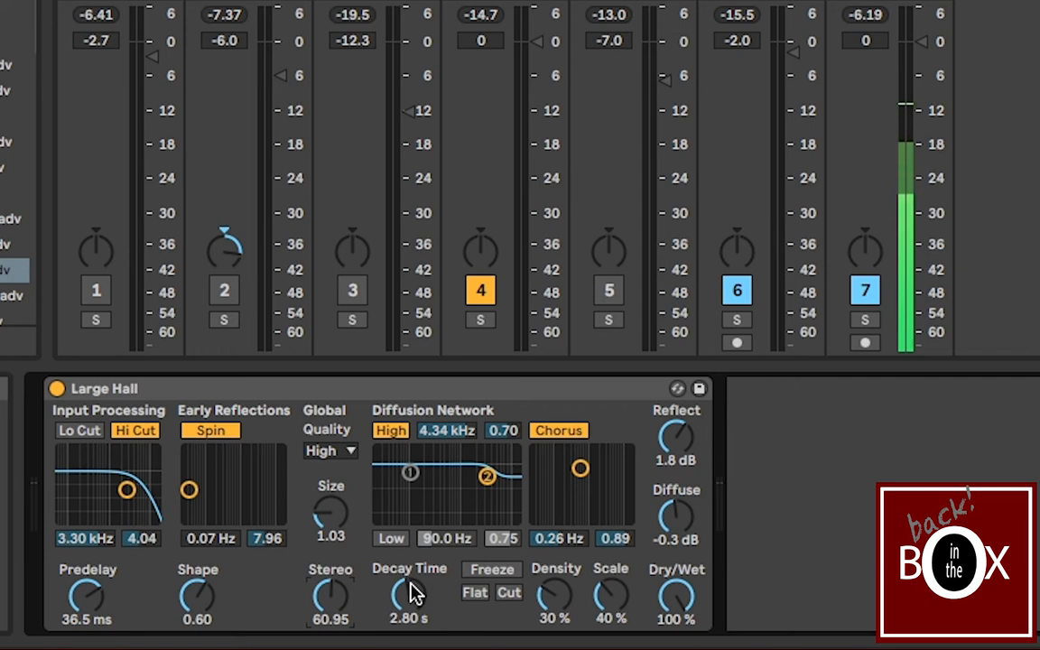
Step: Audition the Decay Time at 60.0 s and 14.1 s, ending with Decay Time 4.76 s and Size 4.47
{"action": "left_click_drag", "start_coordinate": [409, 594], "coordinate": [407, 528]}
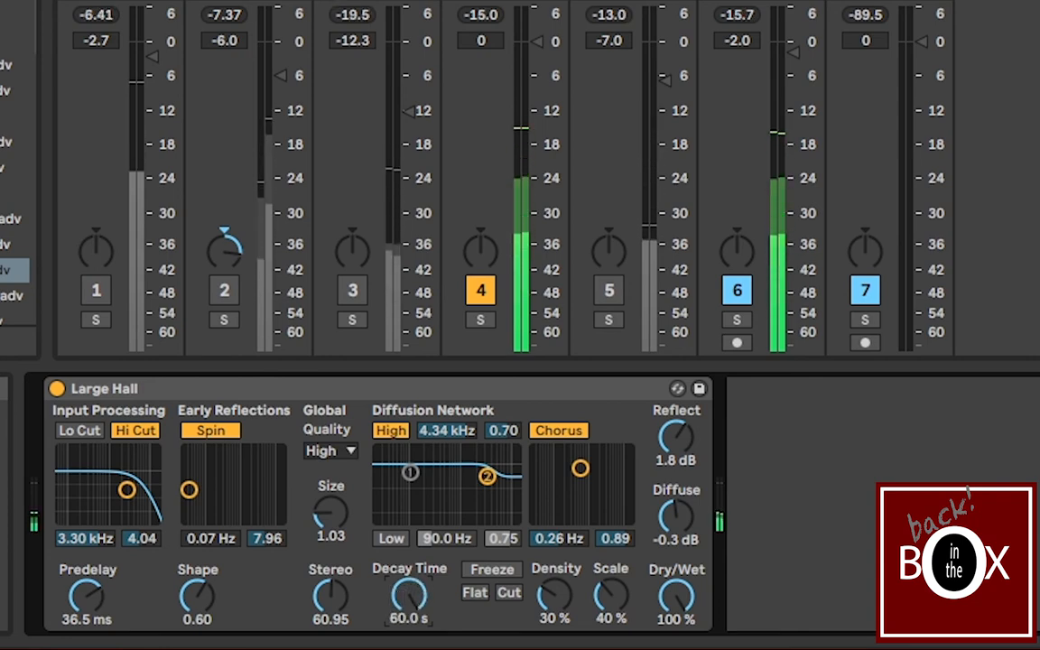
{"action": "left_click_drag", "start_coordinate": [409, 594], "coordinate": [409, 632]}
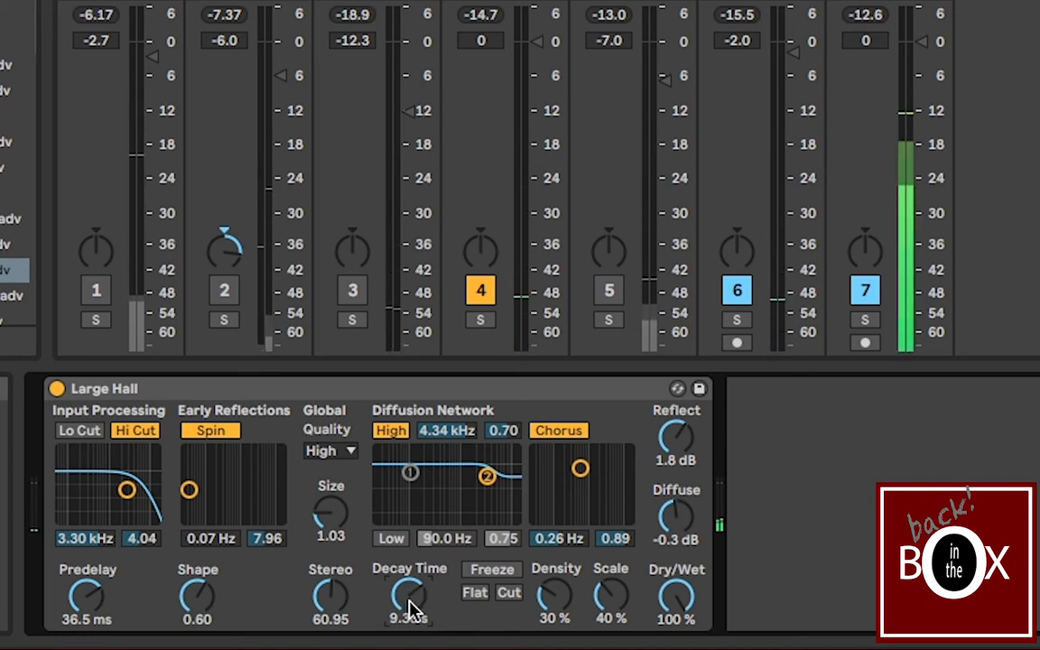
{"action": "left_click_drag", "start_coordinate": [414, 605], "coordinate": [414, 596]}
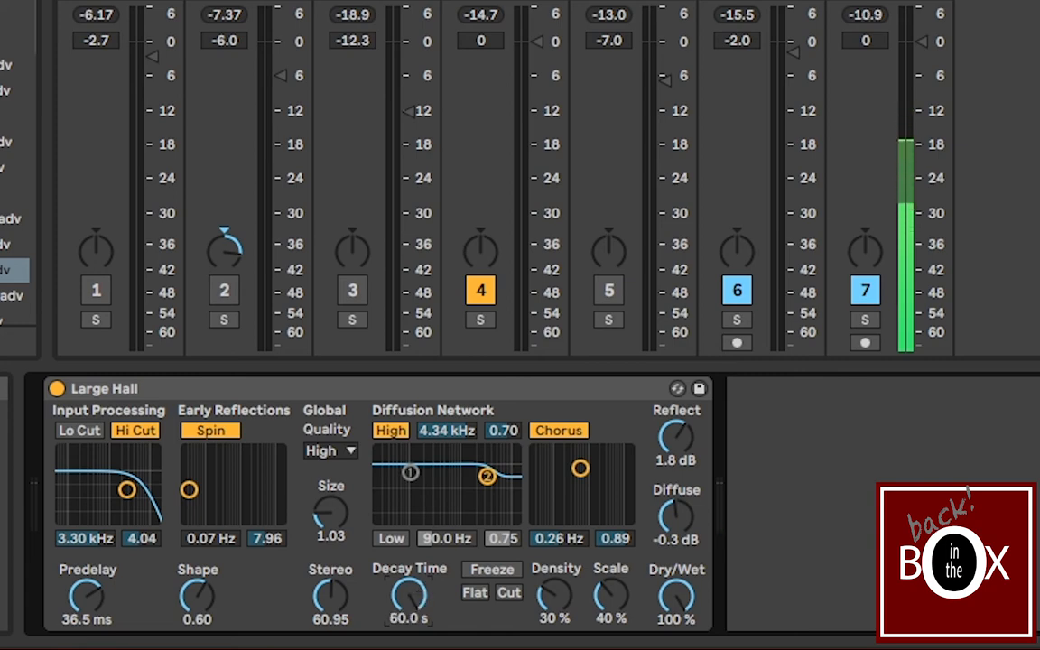
{"action": "left_click_drag", "start_coordinate": [409, 596], "coordinate": [409, 623]}
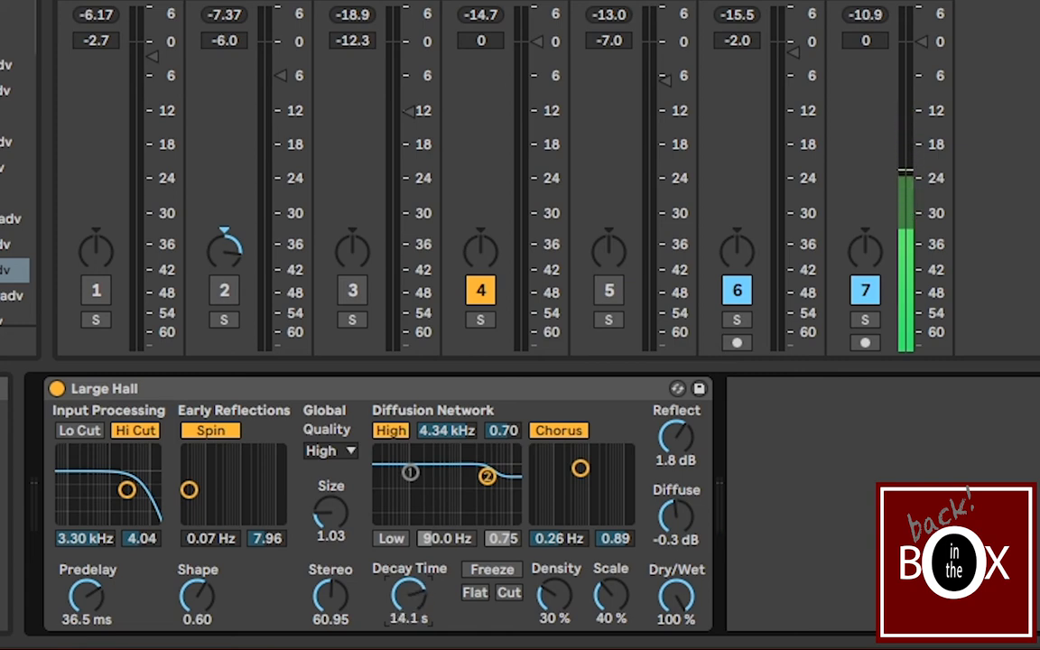
{"action": "left_click_drag", "start_coordinate": [330, 513], "coordinate": [330, 487]}
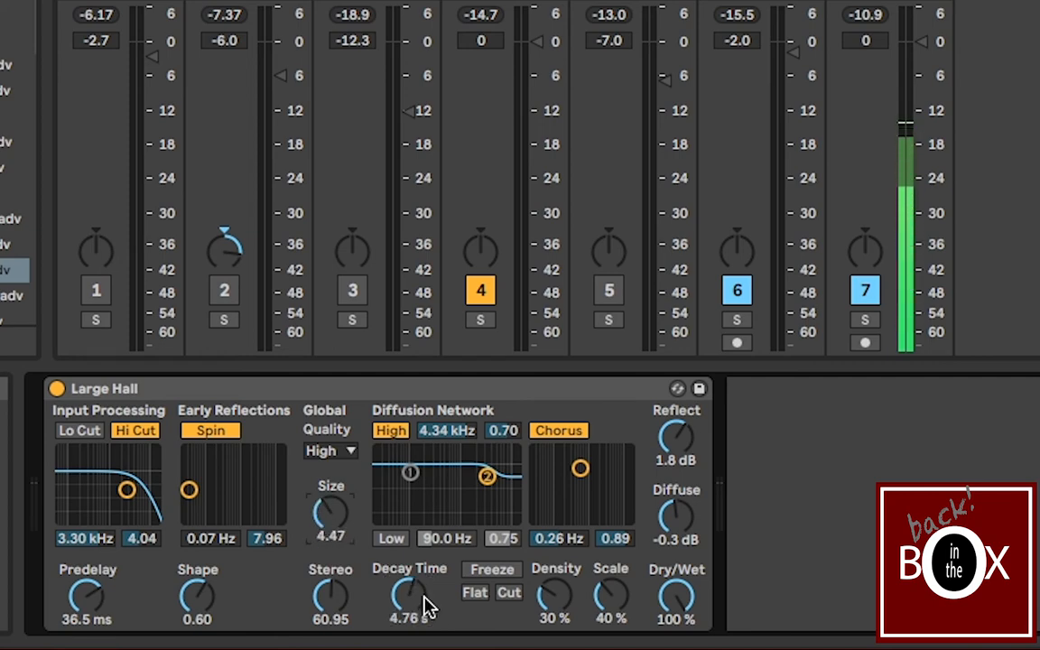
Step: Switch the diffusion network's Freeze on to hear the held reverb tail, and switch it off again
{"action": "left_click", "coordinate": [498, 576]}
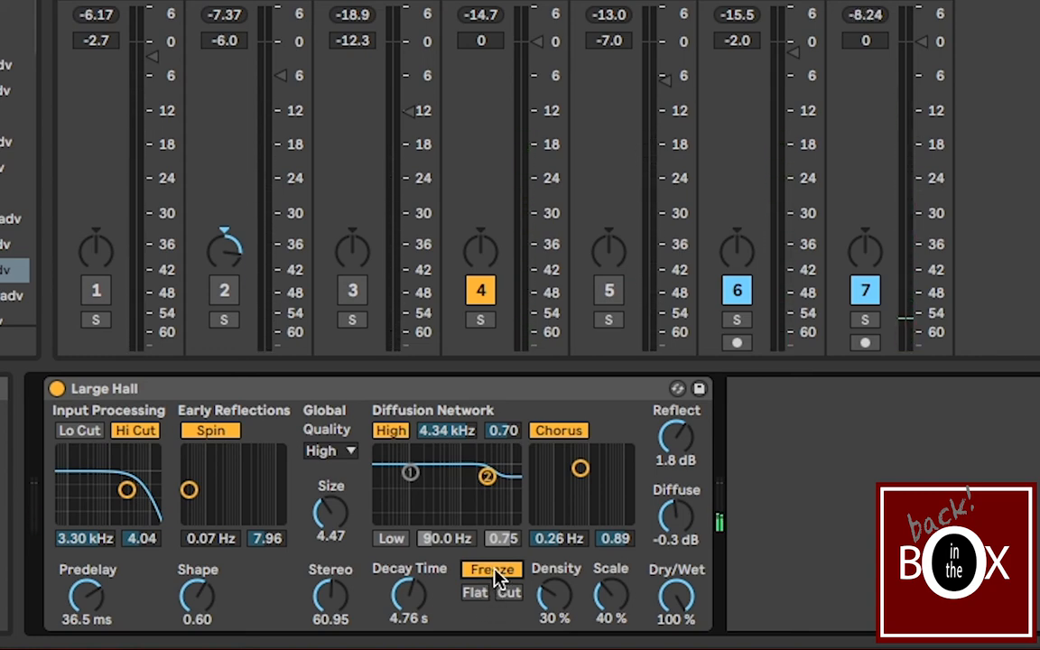
{"action": "left_click", "coordinate": [495, 576]}
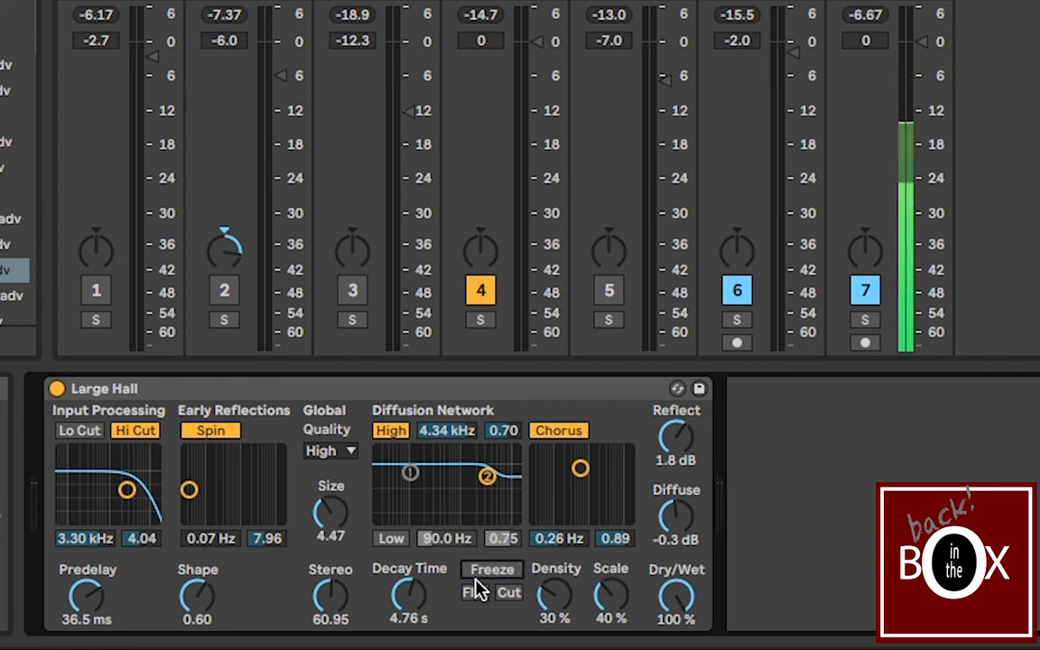
{"action": "left_click", "coordinate": [551, 406]}
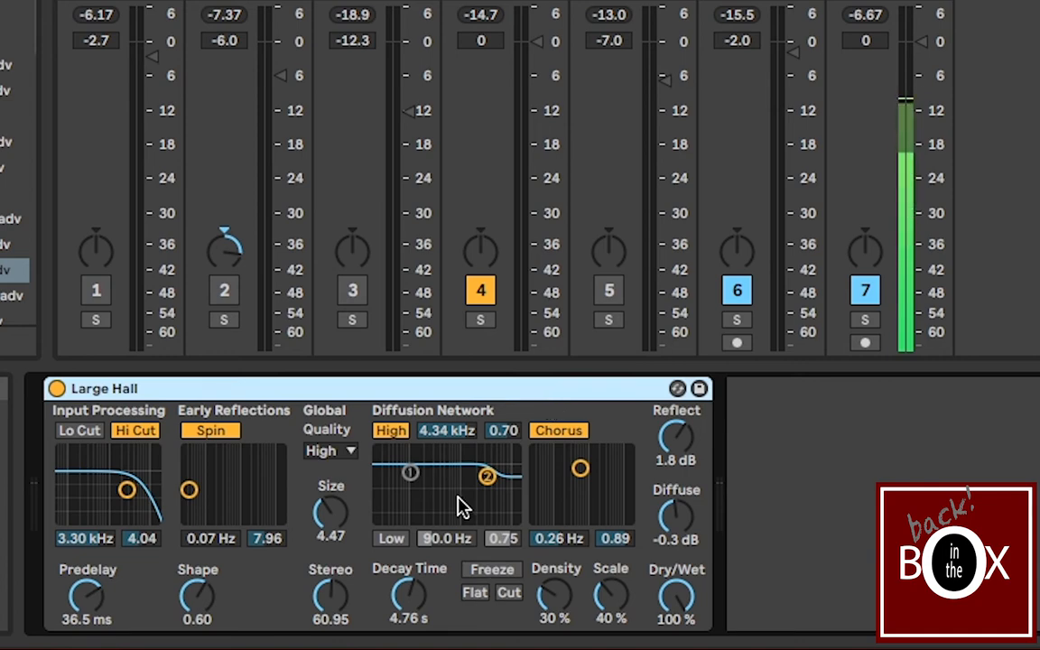
Step: Audition the diffusion Density at 44%, 92%, 23% and 96%, ending at 0.1%
{"action": "left_click", "coordinate": [550, 585]}
{"action": "left_click_drag", "start_coordinate": [550, 585], "coordinate": [565, 611]}
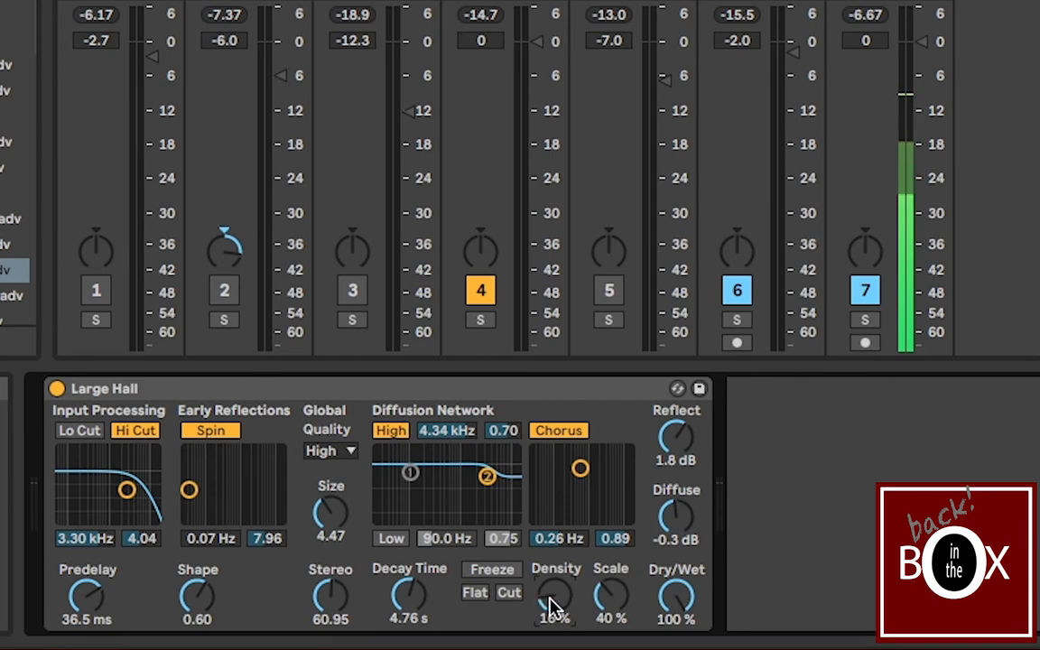
{"action": "left_click_drag", "start_coordinate": [550, 607], "coordinate": [550, 505]}
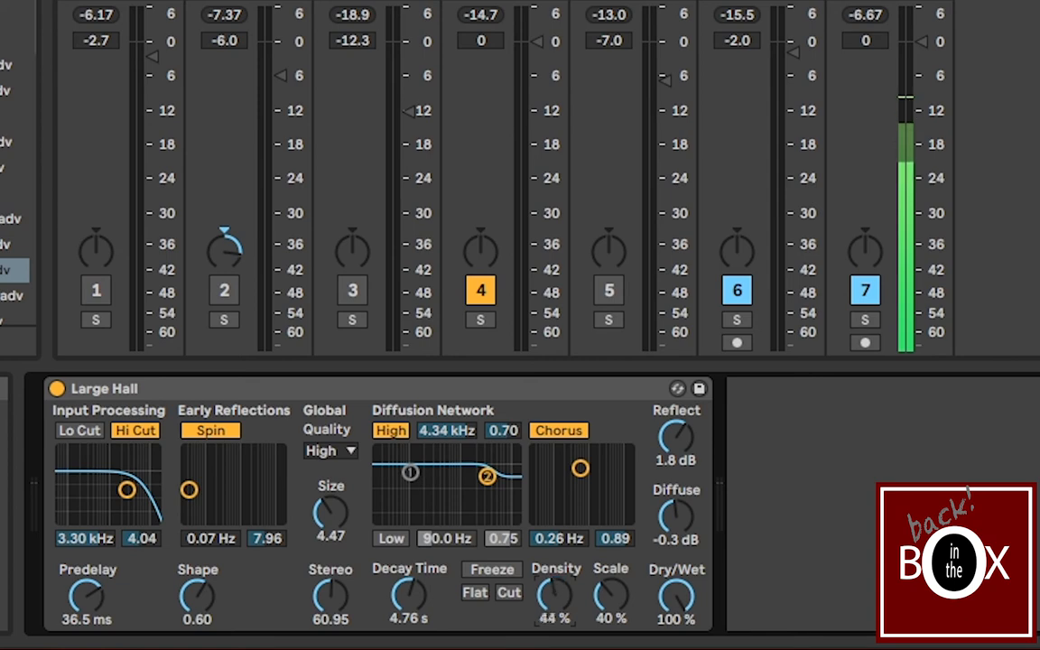
{"action": "mouse_move", "coordinate": [556, 596]}
{"action": "left_mouse_down"}
{"action": "mouse_move", "coordinate": [555, 646]}
{"action": "mouse_move", "coordinate": [555, 588]}
{"action": "left_mouse_up"}
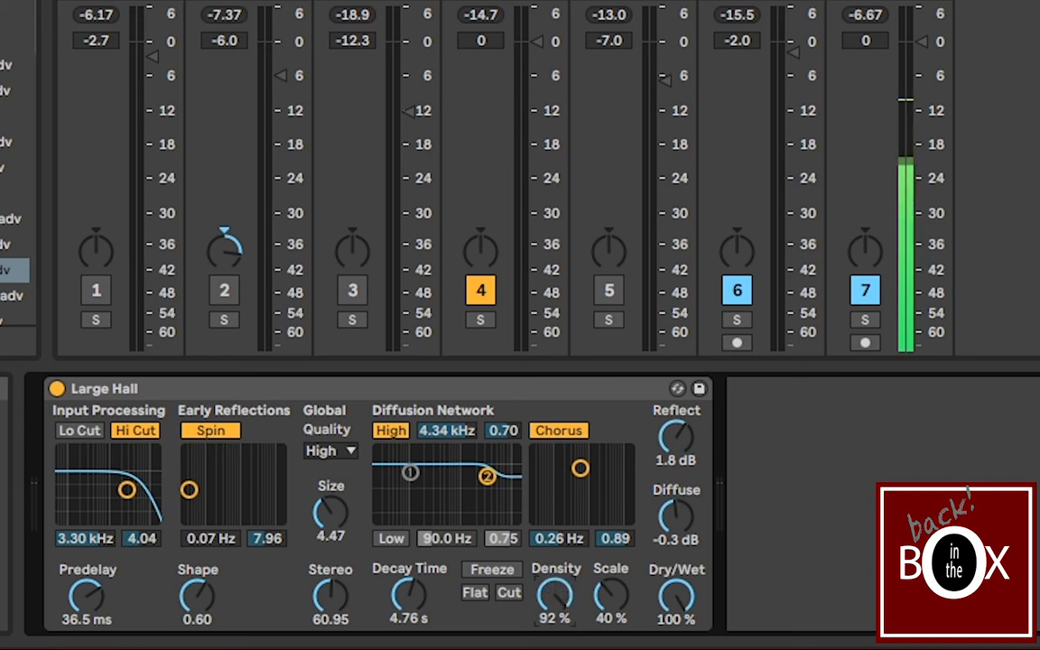
{"action": "left_click_drag", "start_coordinate": [555, 589], "coordinate": [554, 632]}
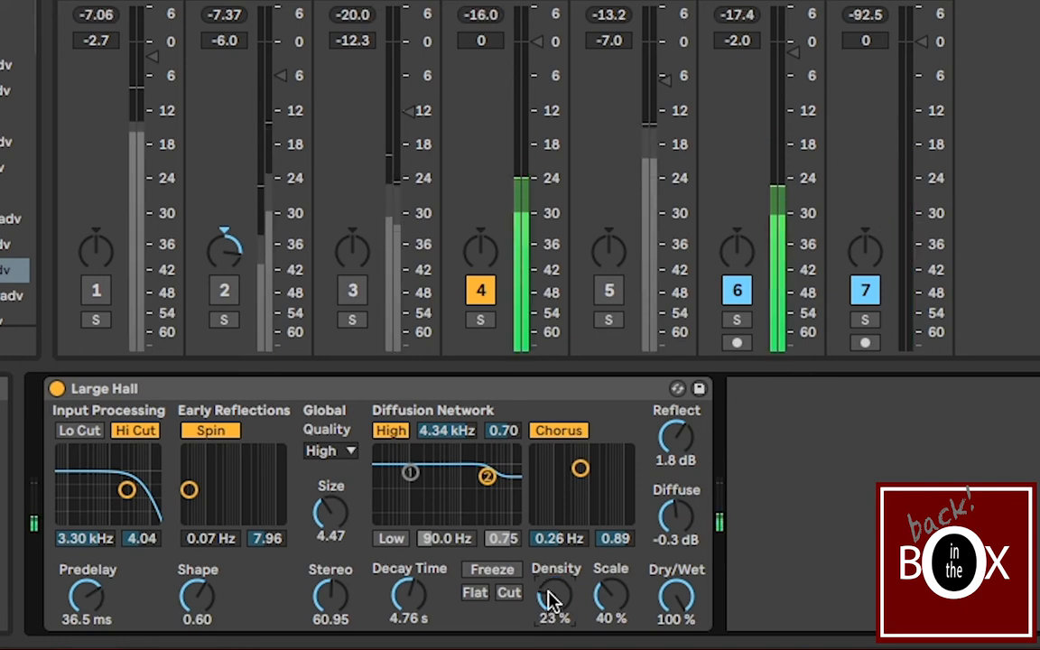
{"action": "left_click_drag", "start_coordinate": [552, 600], "coordinate": [553, 547]}
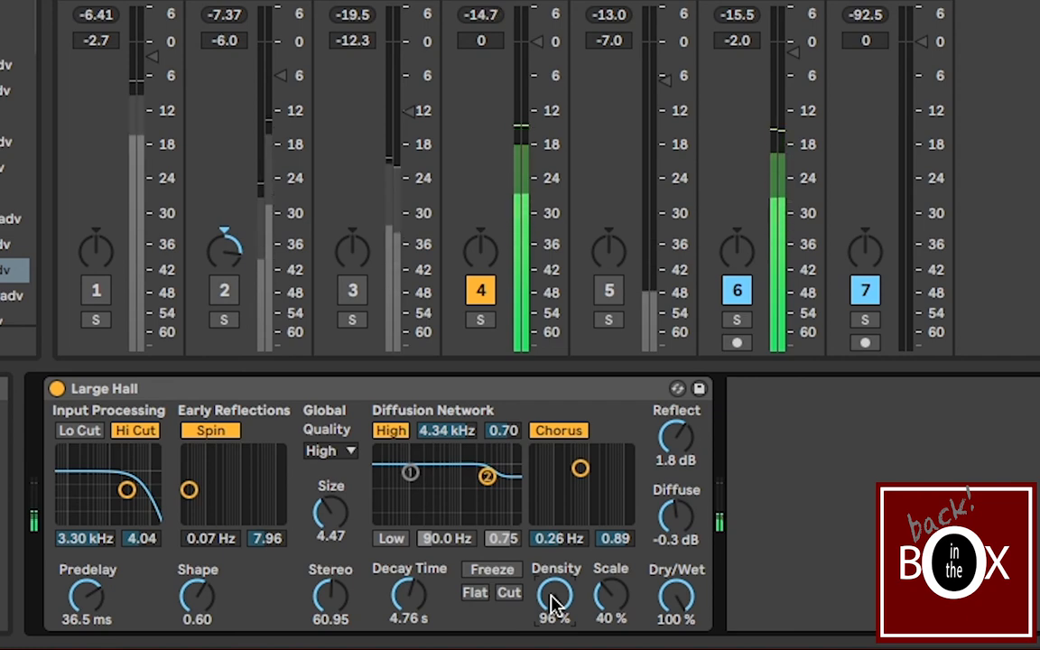
{"action": "mouse_move", "coordinate": [554, 603]}
{"action": "left_mouse_down"}
{"action": "mouse_move", "coordinate": [554, 649]}
{"action": "mouse_move", "coordinate": [557, 598]}
{"action": "left_mouse_up"}
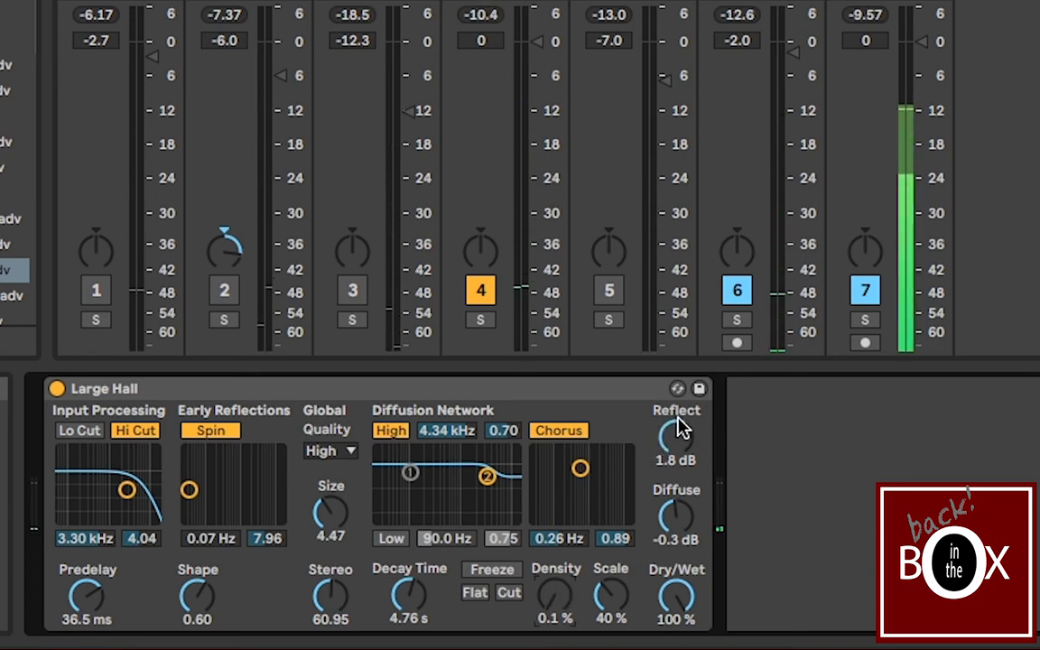
Step: Lower Reflect to -30 dB, raise Diffuse to 1.2 dB, and compare Density at 96% with its minimum
{"action": "left_click_drag", "start_coordinate": [679, 429], "coordinate": [680, 506]}
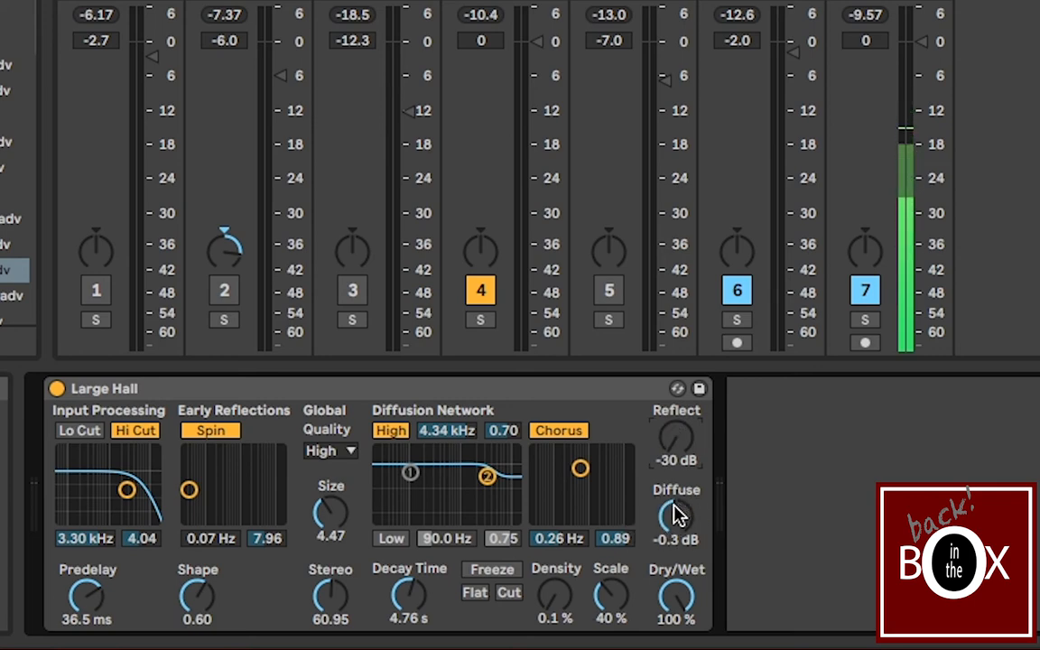
{"action": "left_click_drag", "start_coordinate": [679, 515], "coordinate": [679, 507]}
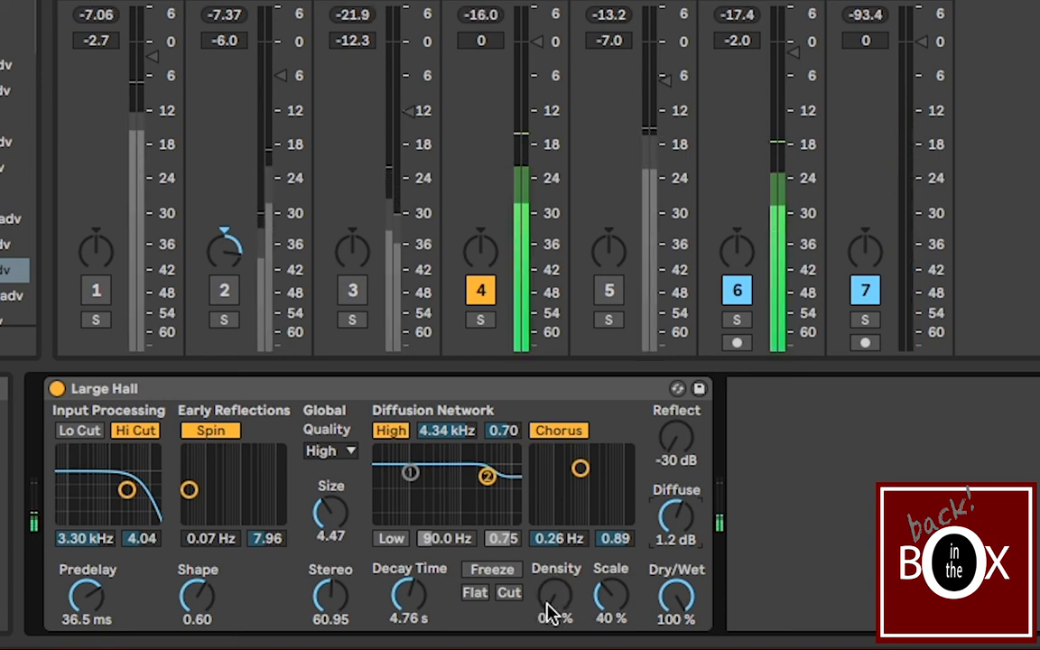
{"action": "left_click_drag", "start_coordinate": [552, 612], "coordinate": [552, 566]}
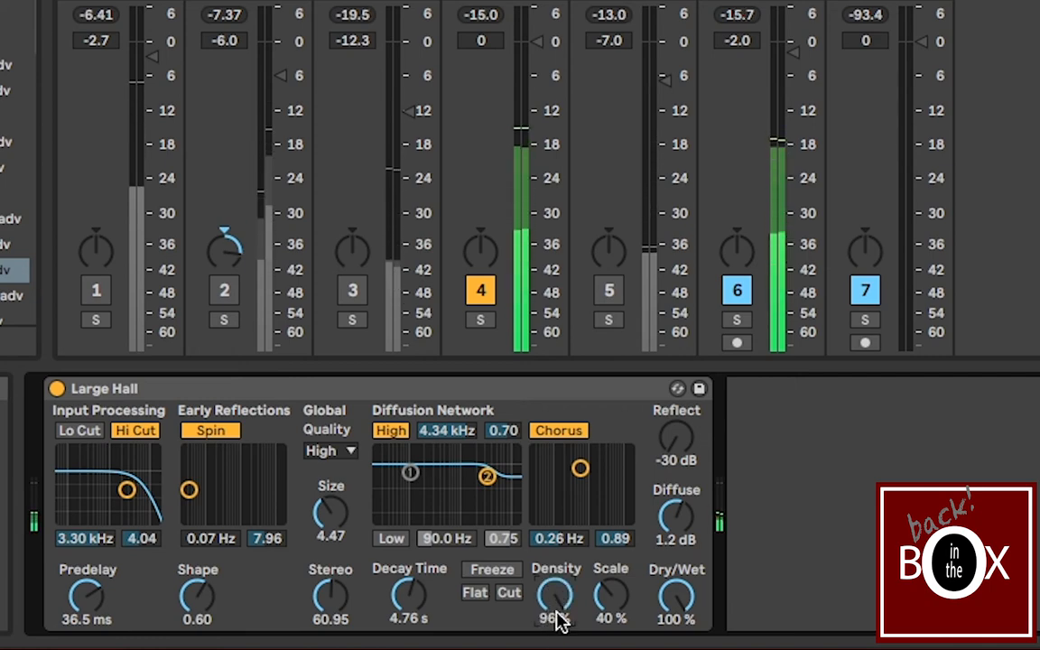
{"action": "left_click_drag", "start_coordinate": [561, 594], "coordinate": [562, 632]}
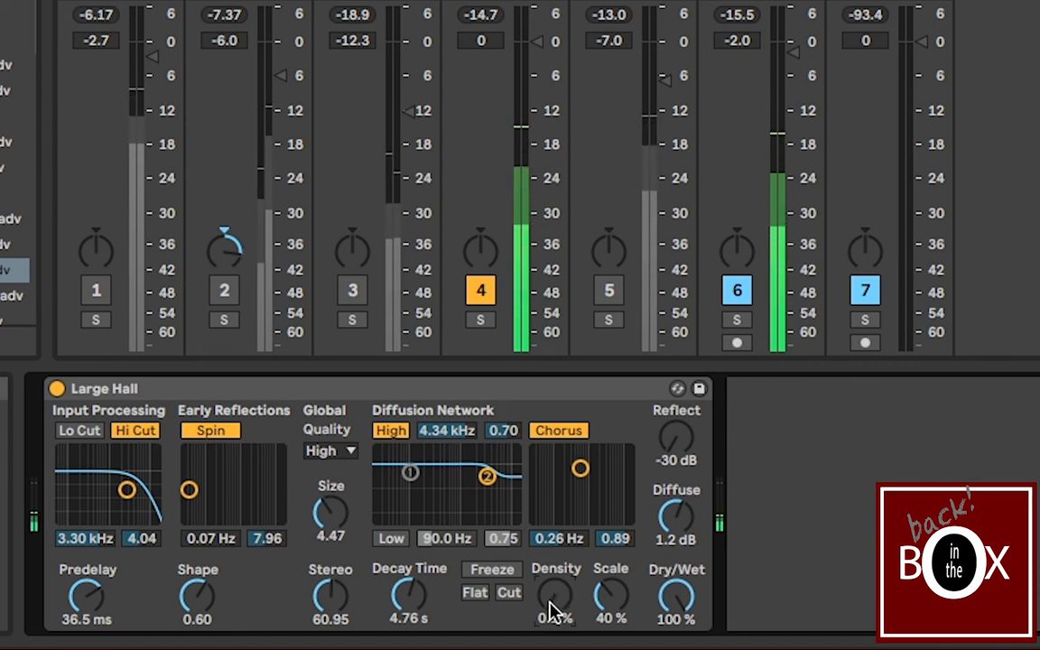
Step: Set the diffusion network's Density to 53% and its High filter to 2.21 kHz with a value of 0.45
{"action": "key", "text": "Delete"}
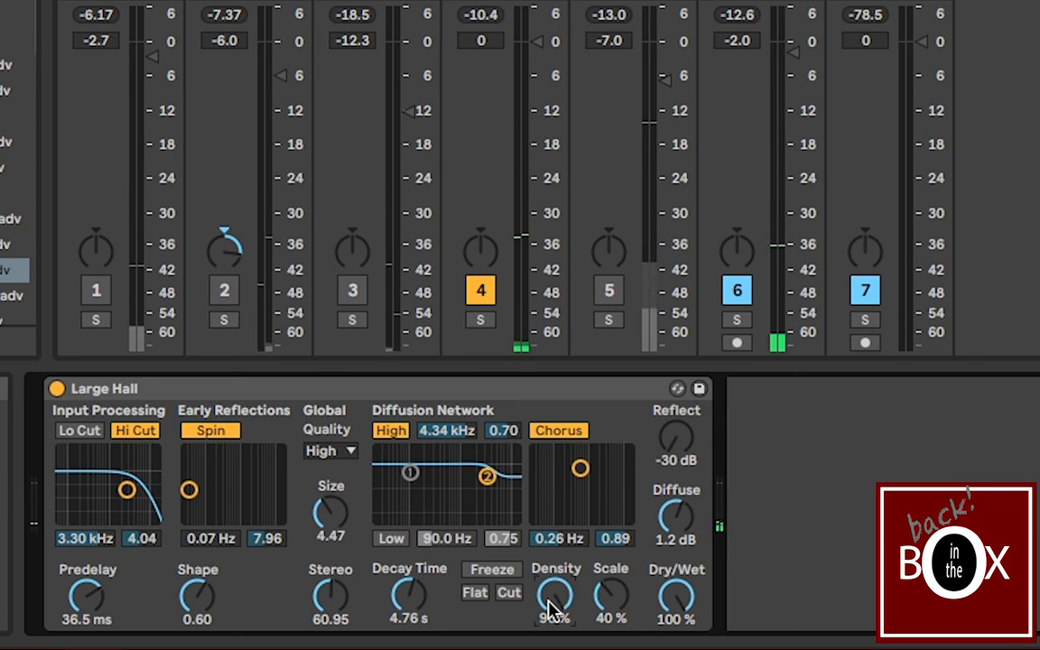
{"action": "mouse_move", "coordinate": [551, 607]}
{"action": "left_mouse_down"}
{"action": "mouse_move", "coordinate": [551, 649]}
{"action": "mouse_move", "coordinate": [551, 627]}
{"action": "left_mouse_up"}
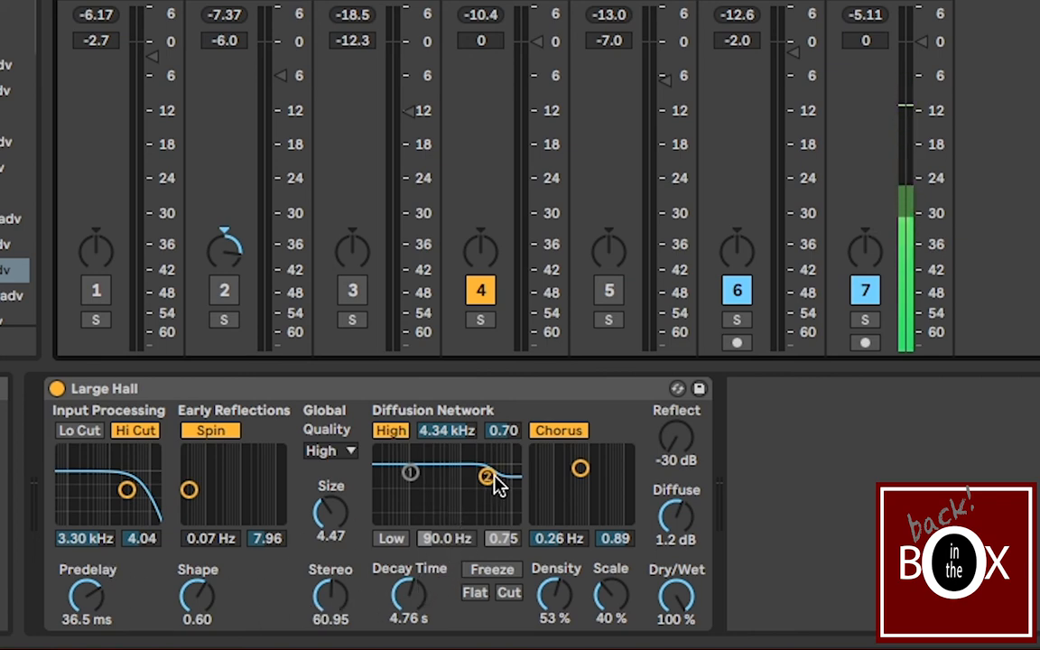
{"action": "left_click_drag", "start_coordinate": [489, 476], "coordinate": [472, 489]}
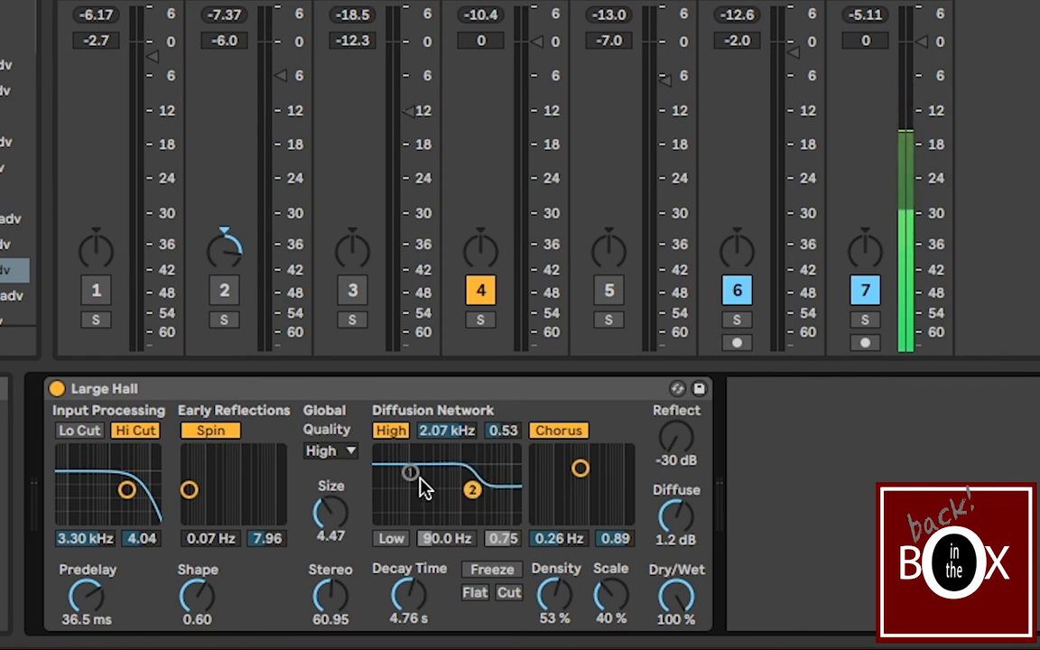
{"action": "left_click_drag", "start_coordinate": [472, 490], "coordinate": [474, 497]}
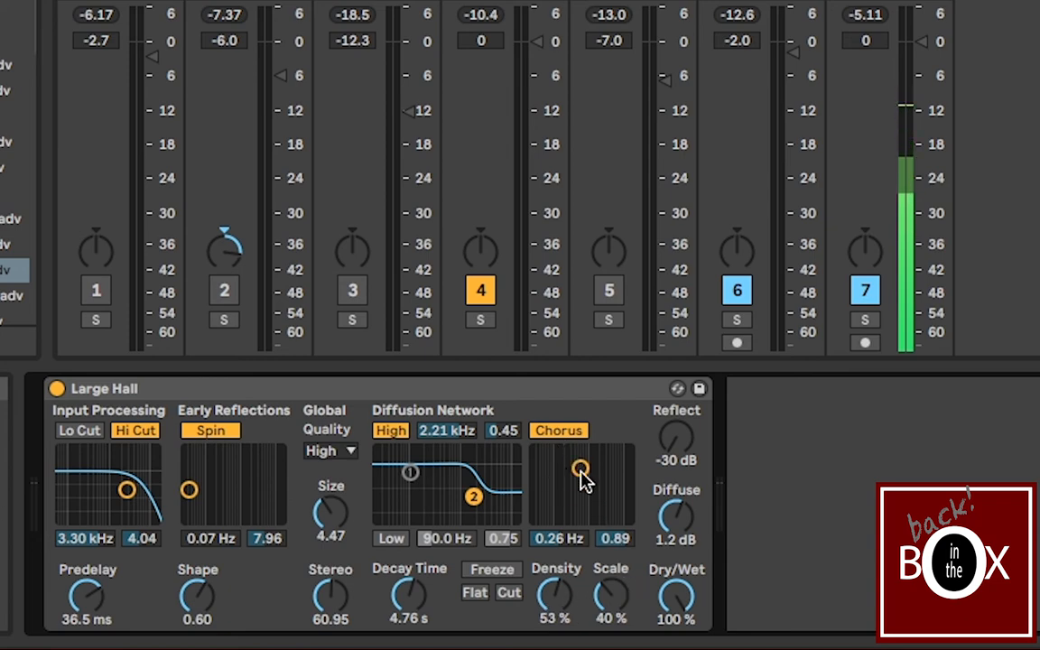
Step: Switch the diffusion network's Chorus off for comparison and back on
{"action": "left_click", "coordinate": [623, 395]}
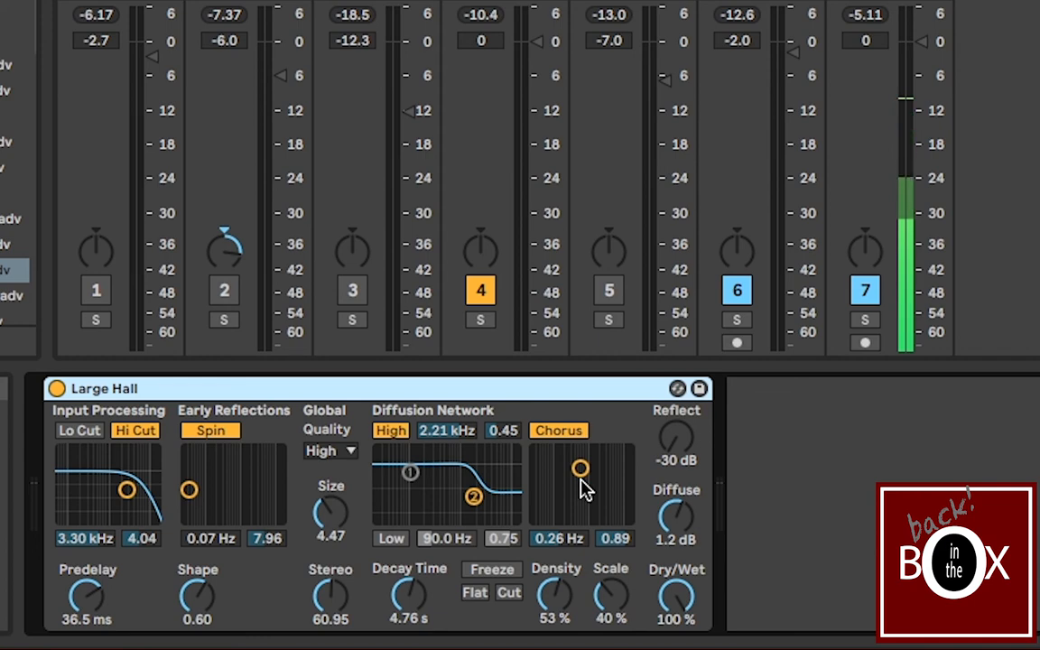
{"action": "left_click", "coordinate": [566, 434]}
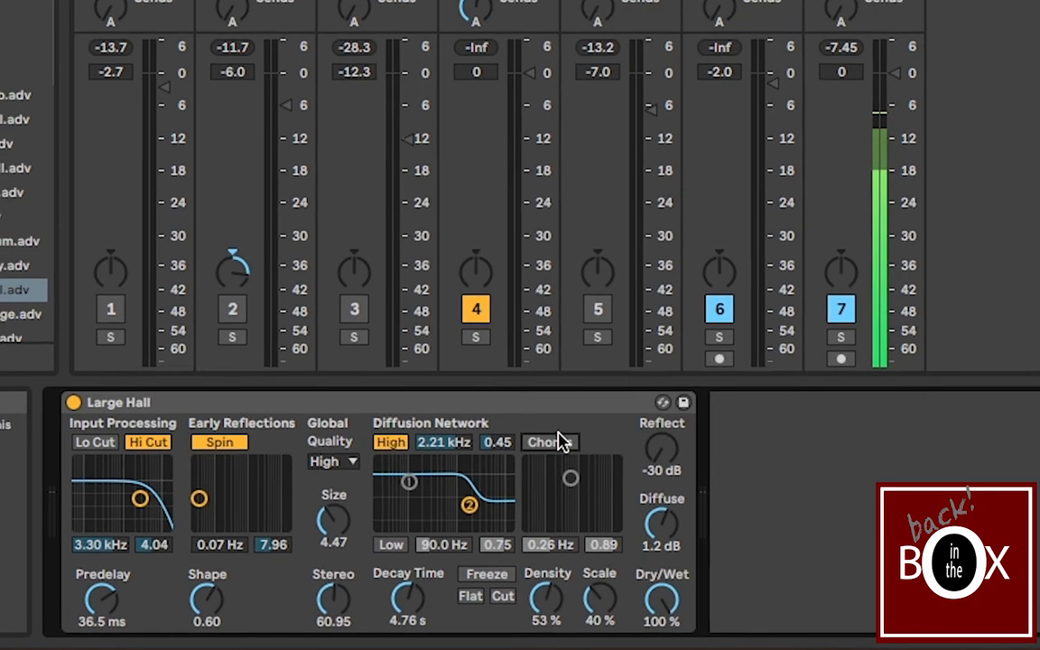
{"action": "left_click", "coordinate": [559, 431]}
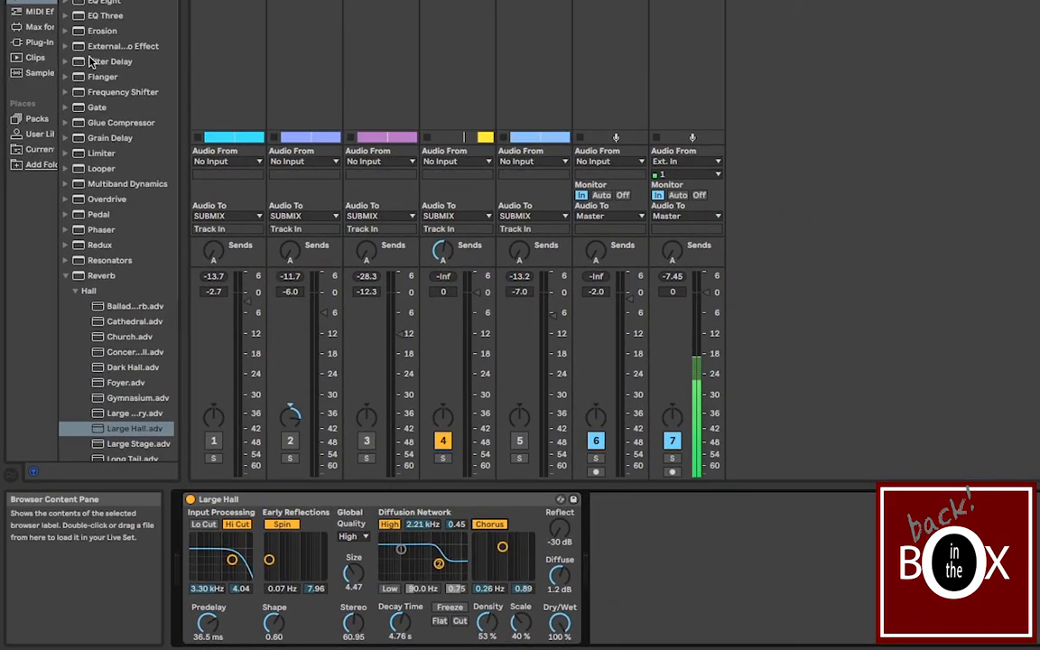
Step: Load the 4-Pole Phizzle phaser preset after the Large Hall reverb
{"action": "left_click", "coordinate": [77, 229]}
{"action": "left_click", "coordinate": [96, 331]}
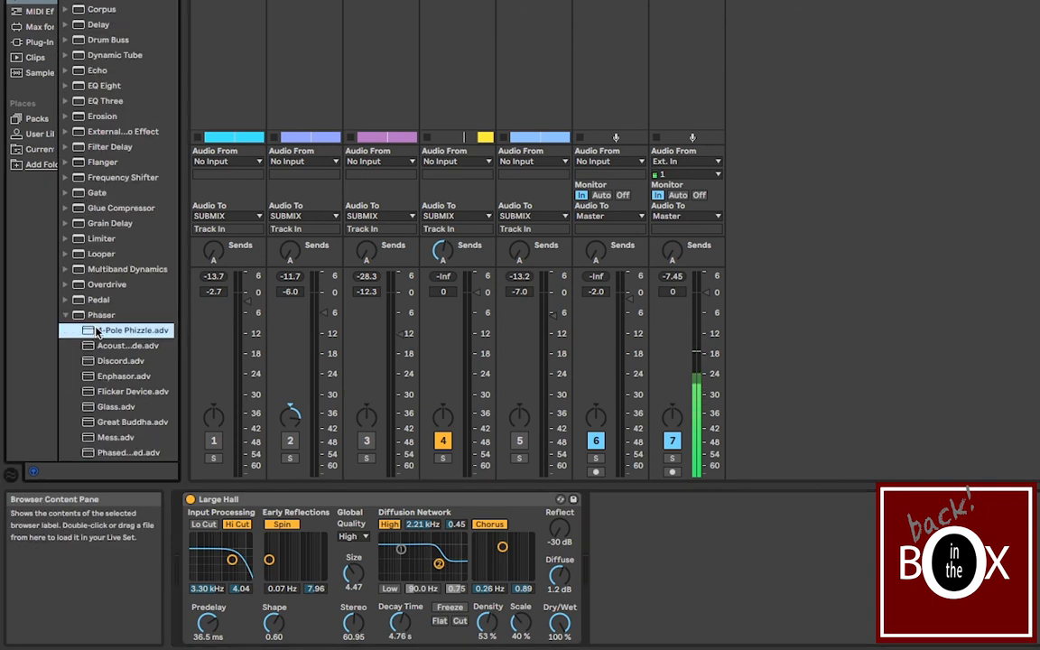
{"action": "left_click_drag", "start_coordinate": [96, 330], "coordinate": [715, 550]}
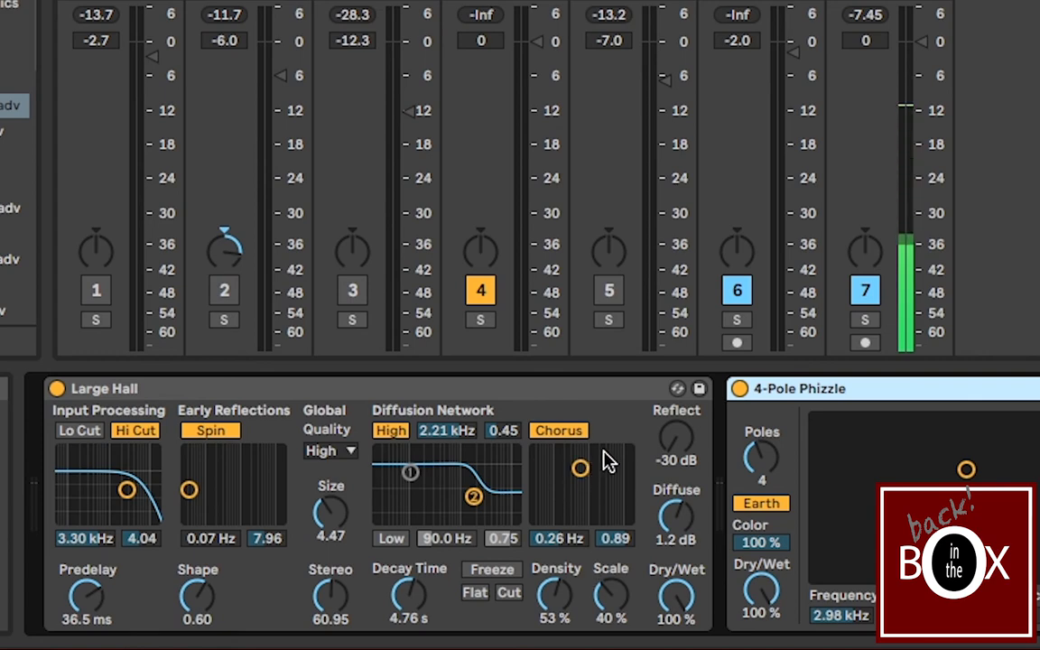
Step: Switch the reverb's Chorus off and delete the 4-Pole Phizzle phaser from the device chain
{"action": "left_click", "coordinate": [569, 433]}
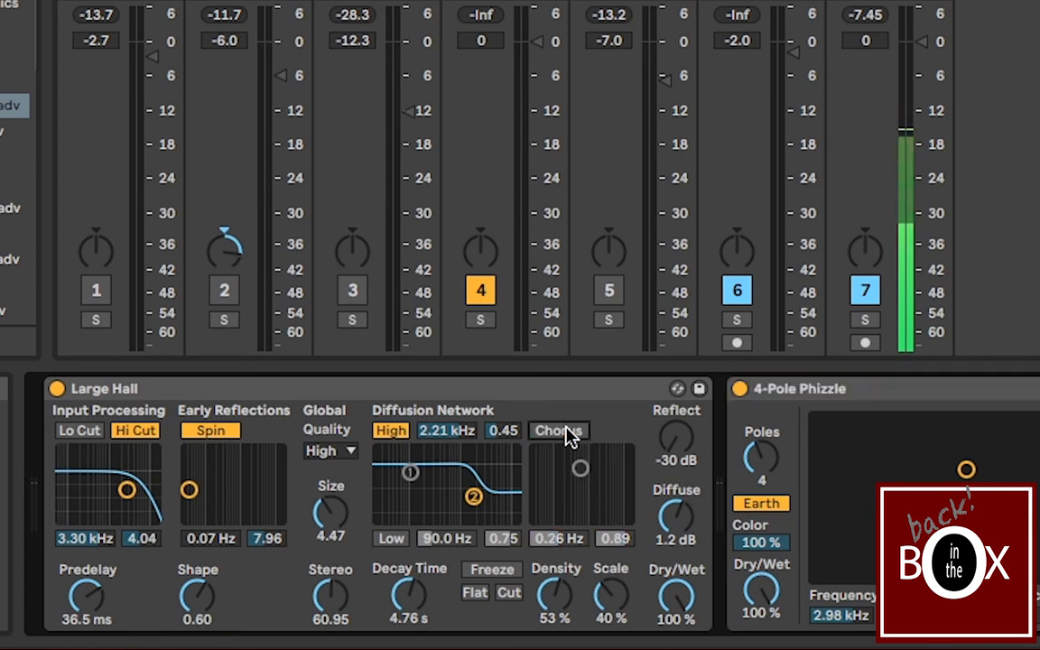
{"action": "left_click", "coordinate": [749, 388]}
{"action": "key", "text": "Delete"}
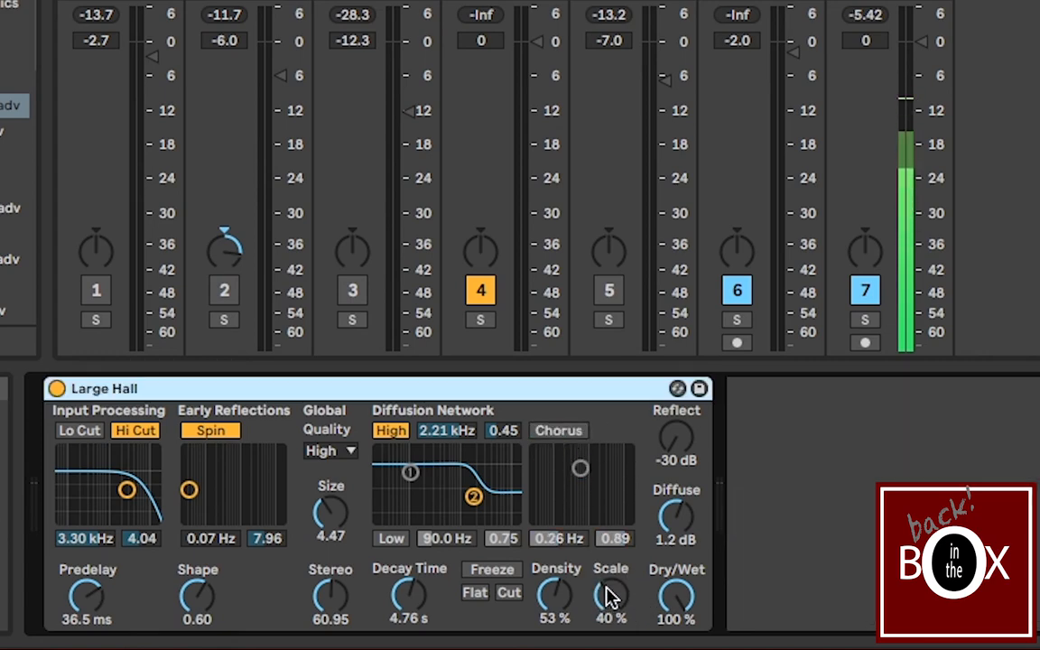
Step: Audition the diffusion Scale at 98%, 5%, 100%, 59% and 18%, ending at 52%
{"action": "left_click_drag", "start_coordinate": [608, 592], "coordinate": [608, 543]}
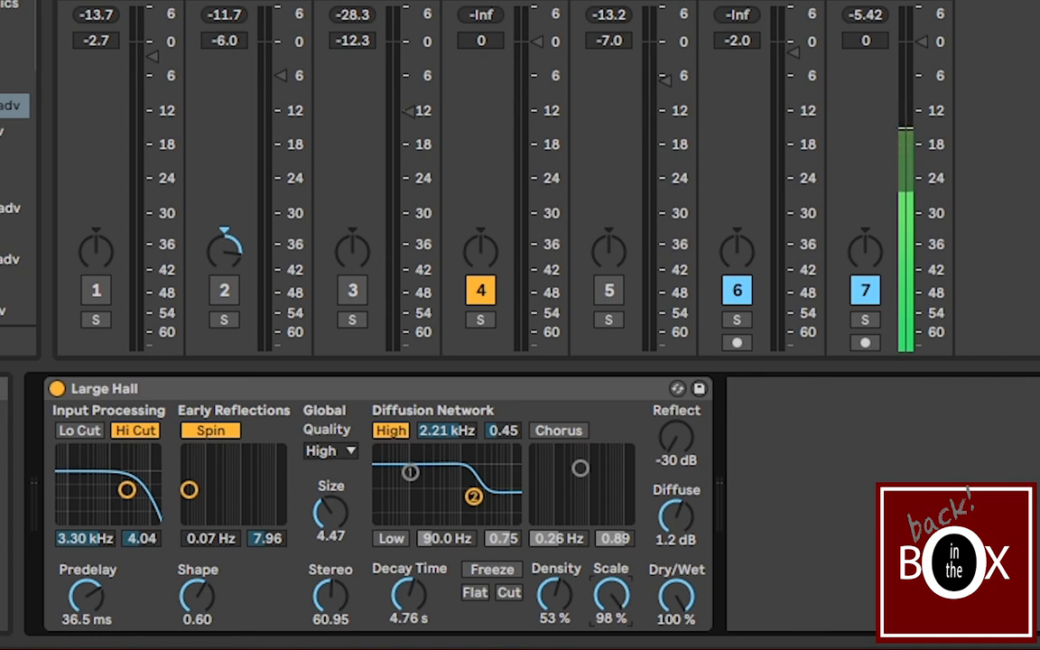
{"action": "left_click_drag", "start_coordinate": [608, 543], "coordinate": [608, 627]}
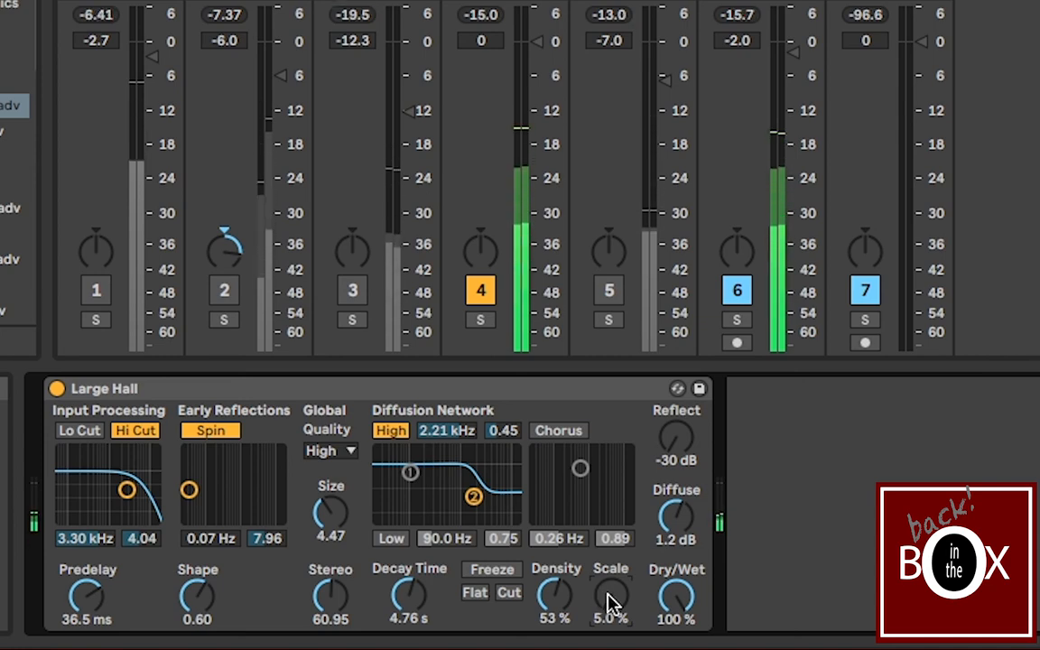
{"action": "left_click_drag", "start_coordinate": [608, 602], "coordinate": [608, 551]}
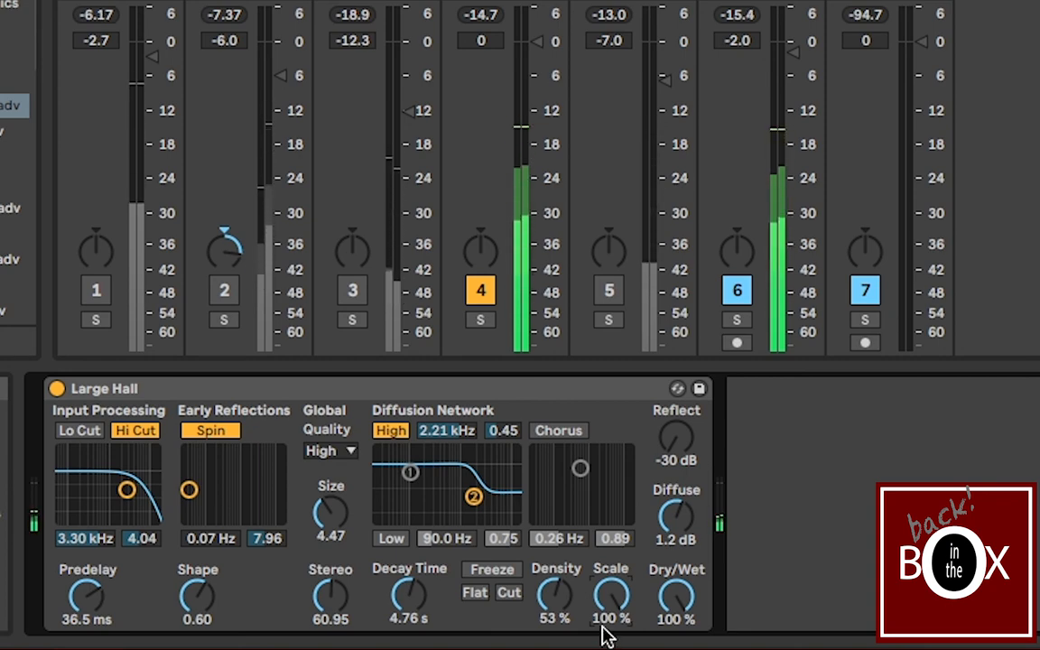
{"action": "left_click_drag", "start_coordinate": [605, 637], "coordinate": [605, 649]}
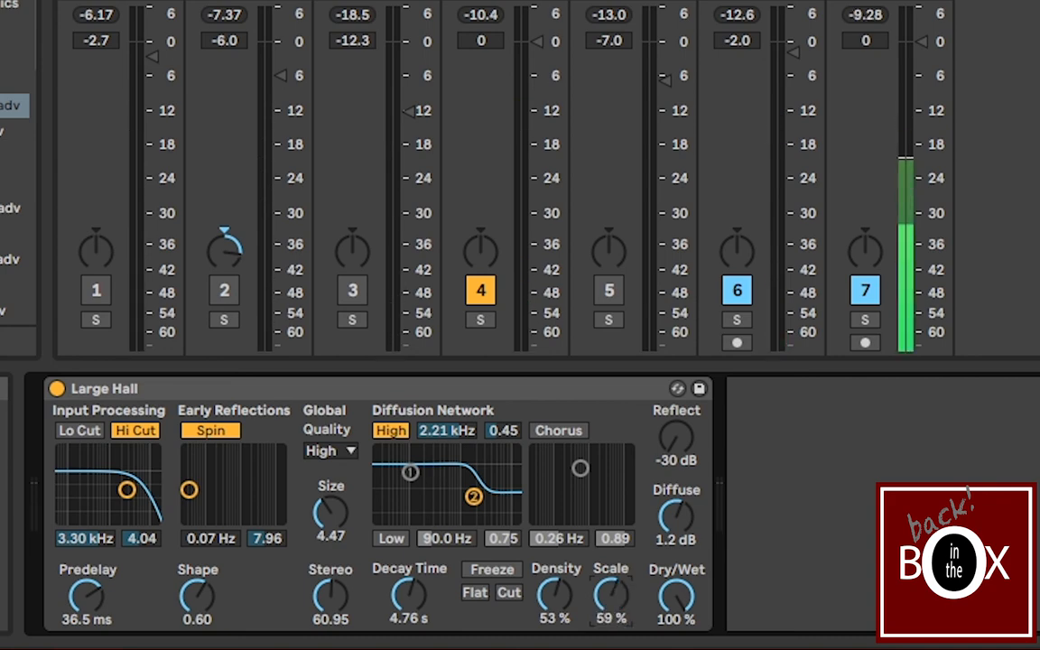
{"action": "left_click_drag", "start_coordinate": [610, 594], "coordinate": [614, 601]}
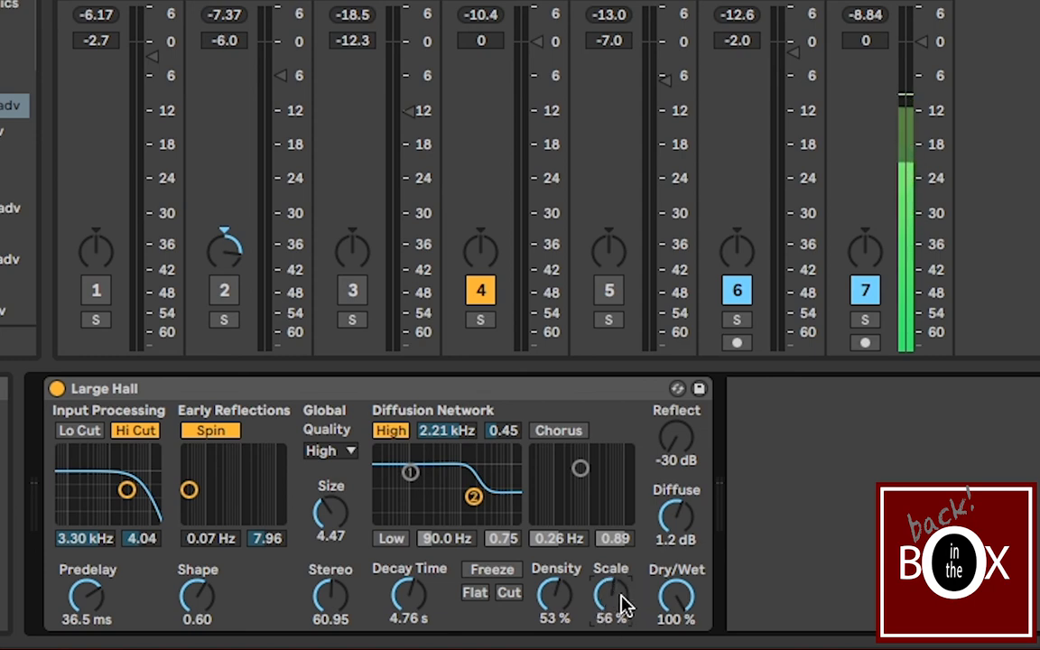
{"action": "left_click_drag", "start_coordinate": [609, 623], "coordinate": [610, 646]}
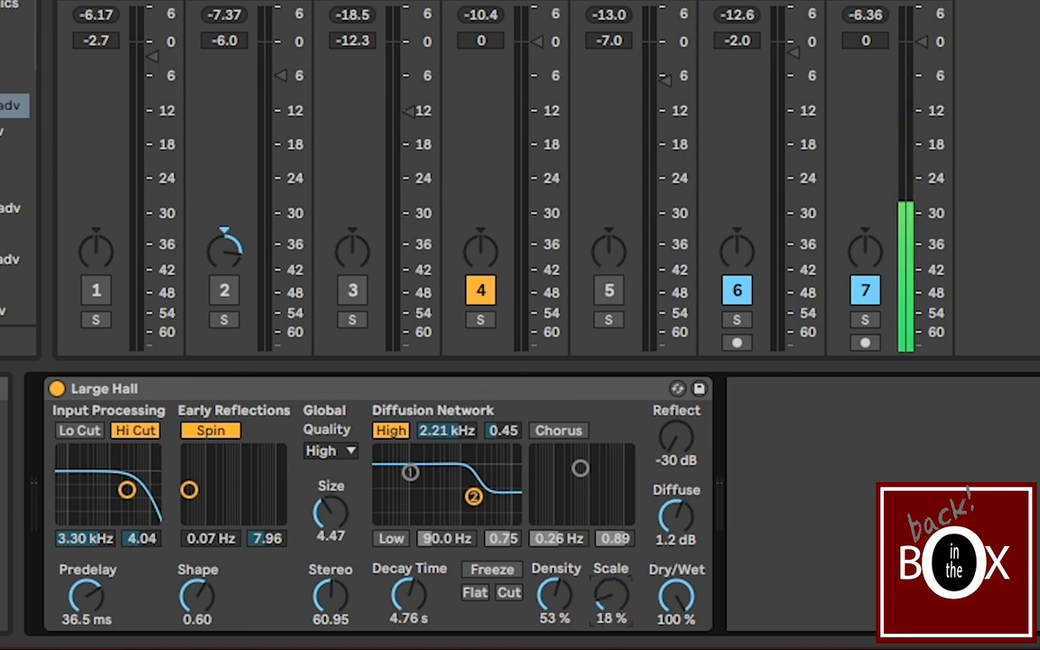
{"action": "mouse_move", "coordinate": [609, 599]}
{"action": "left_mouse_down"}
{"action": "mouse_move", "coordinate": [608, 564]}
{"action": "mouse_move", "coordinate": [609, 632]}
{"action": "mouse_move", "coordinate": [612, 598]}
{"action": "left_mouse_up"}
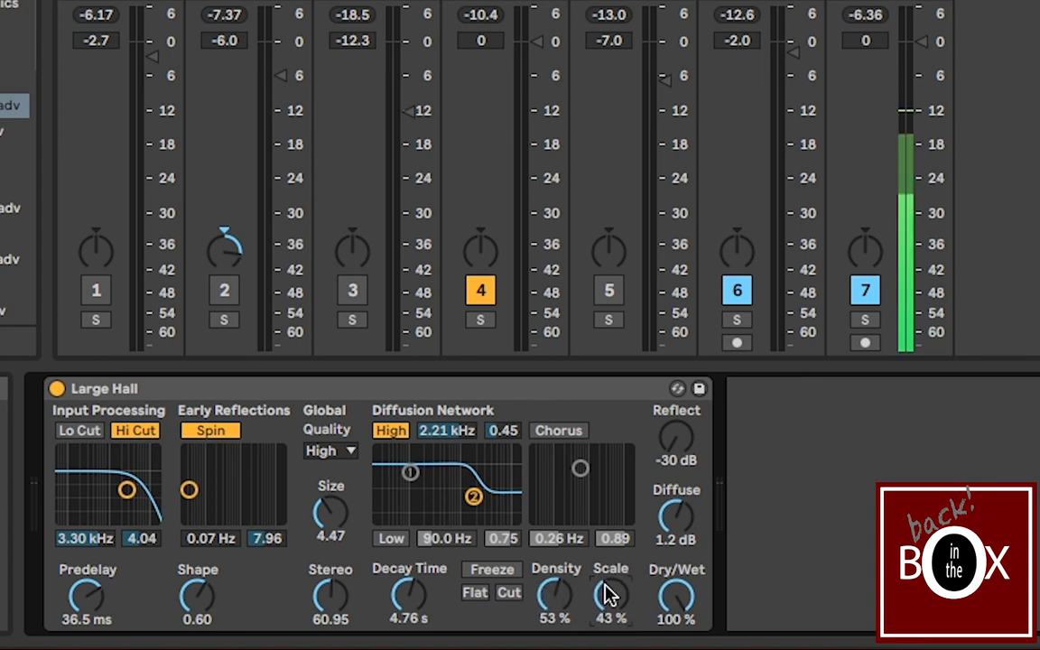
{"action": "left_click_drag", "start_coordinate": [608, 593], "coordinate": [614, 601]}
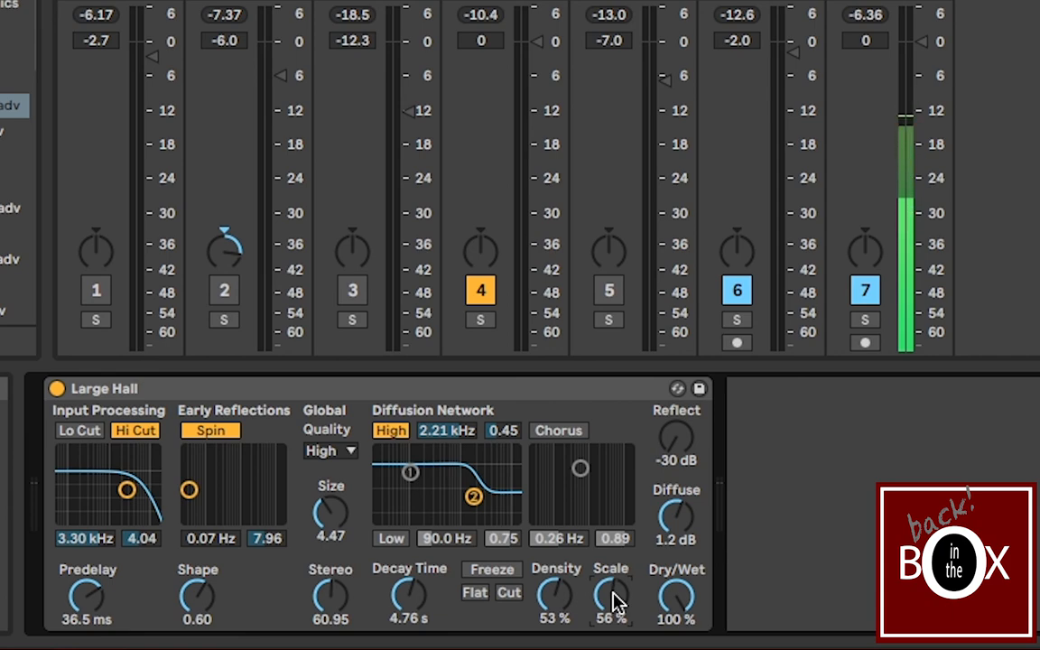
{"action": "left_click_drag", "start_coordinate": [614, 600], "coordinate": [623, 611]}
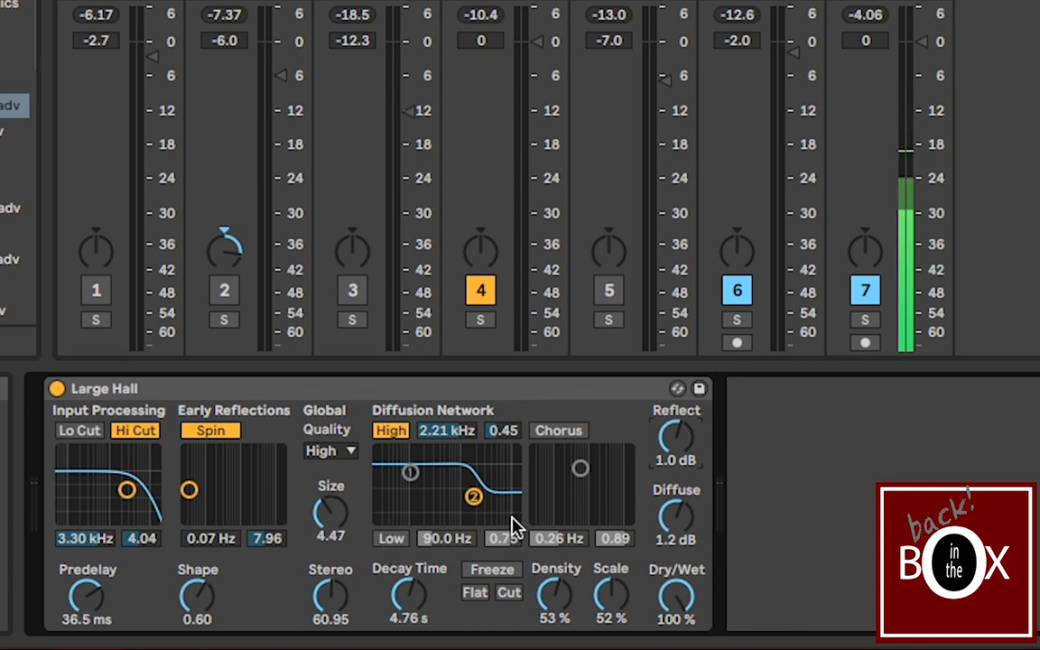
Step: Favour the early reflections by auditioning Reflect at 6.0 dB, ending with Reflect 4.9 dB and Diffuse -3.1 dB
{"action": "left_click_drag", "start_coordinate": [676, 437], "coordinate": [676, 448]}
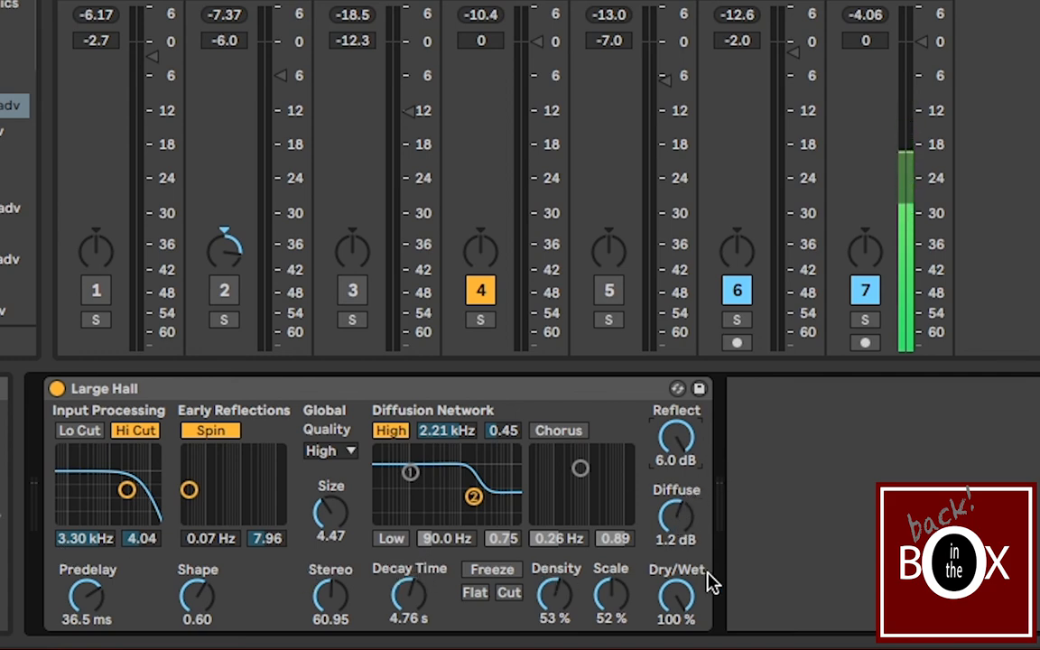
{"action": "left_click_drag", "start_coordinate": [676, 438], "coordinate": [676, 459]}
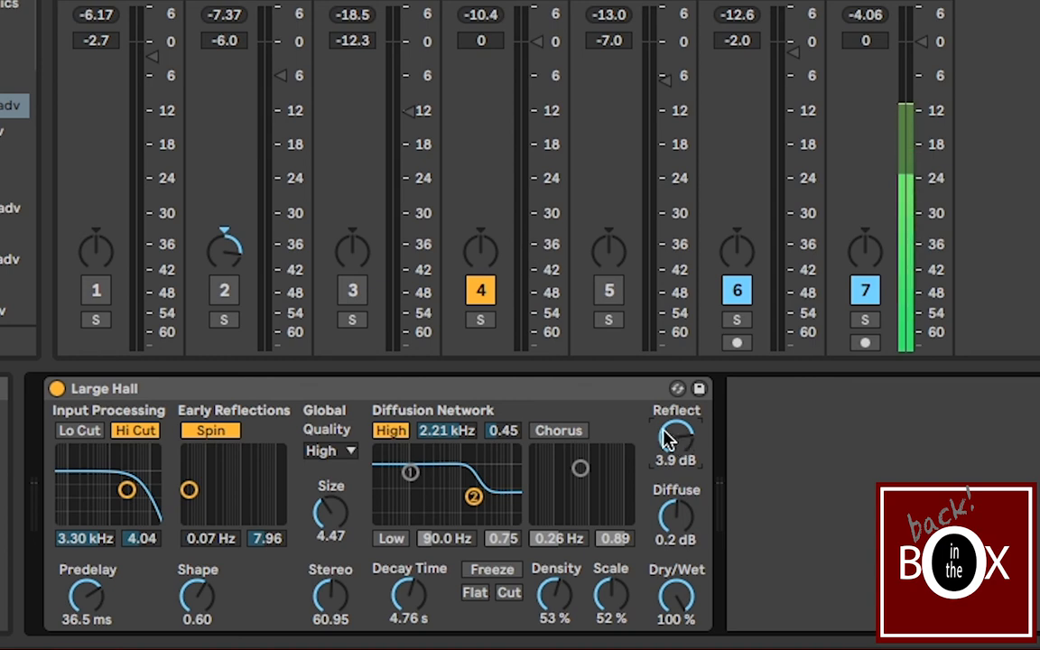
{"action": "left_click_drag", "start_coordinate": [667, 438], "coordinate": [666, 433]}
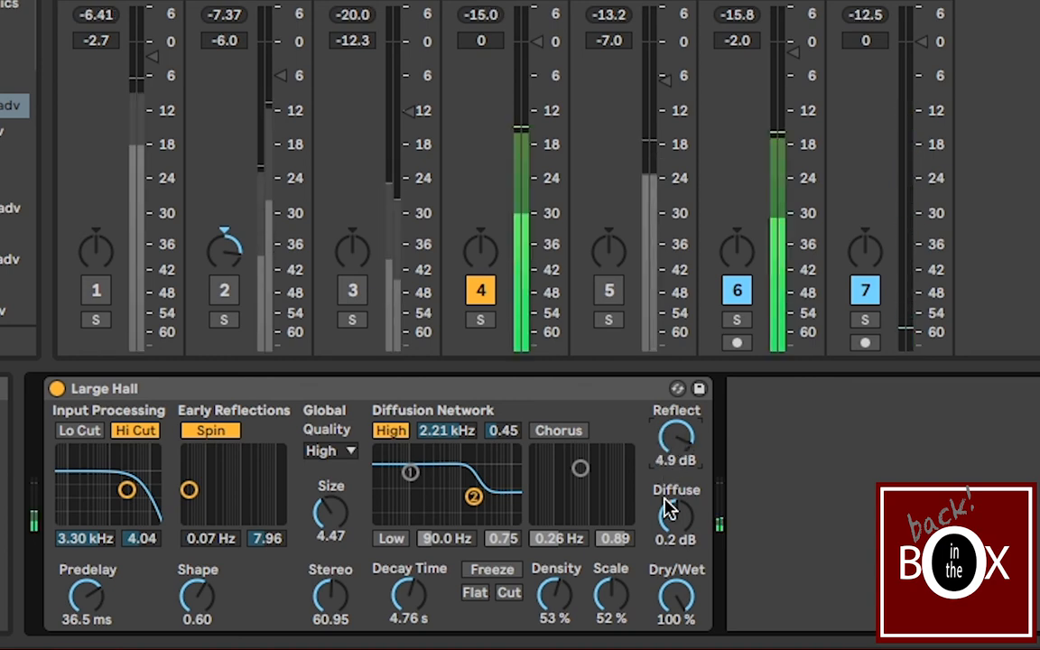
{"action": "left_click_drag", "start_coordinate": [664, 501], "coordinate": [675, 521]}
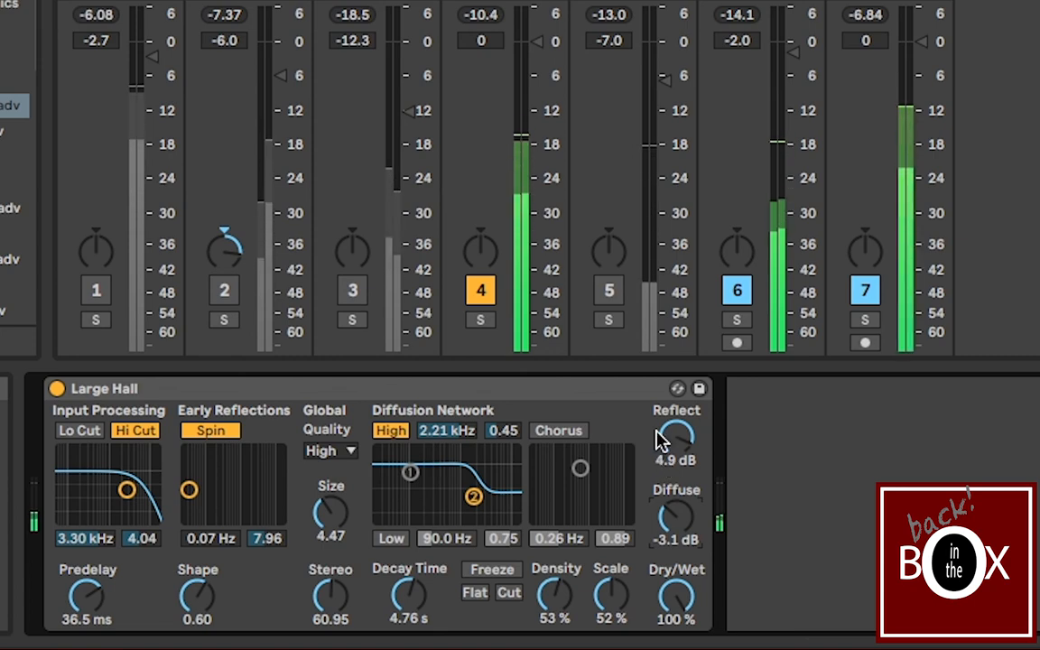
Step: Compare Reflect 2.5 dB with Diffuse -5.3 dB against the opposite balance, ending at Reflect -5.5 dB and Diffuse 3.3 dB
{"action": "left_click_drag", "start_coordinate": [659, 434], "coordinate": [669, 483]}
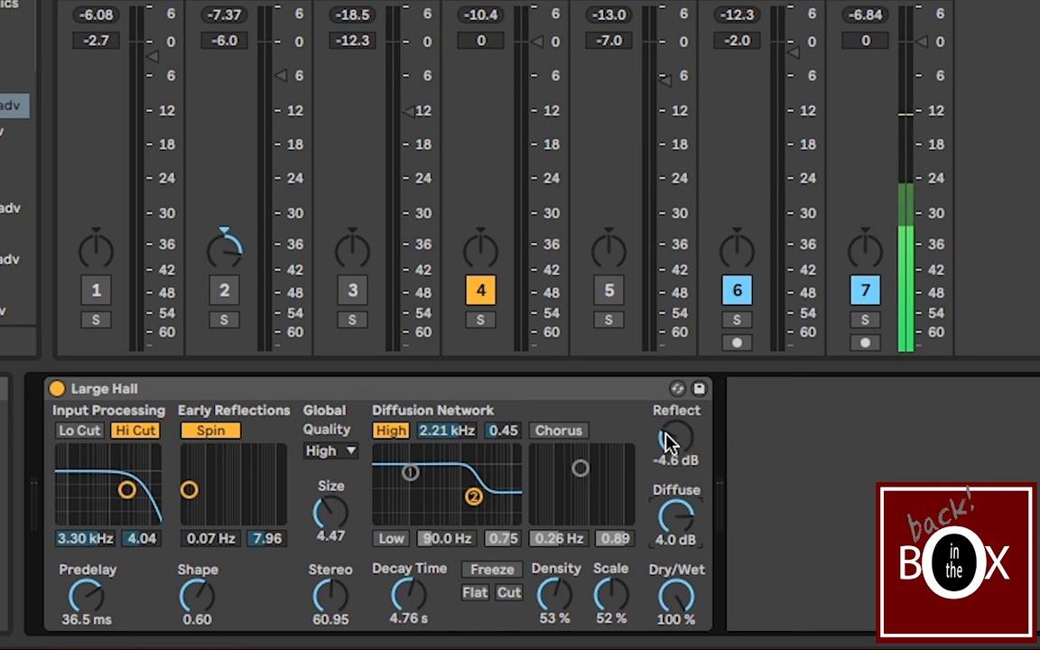
{"action": "left_click_drag", "start_coordinate": [675, 447], "coordinate": [675, 407]}
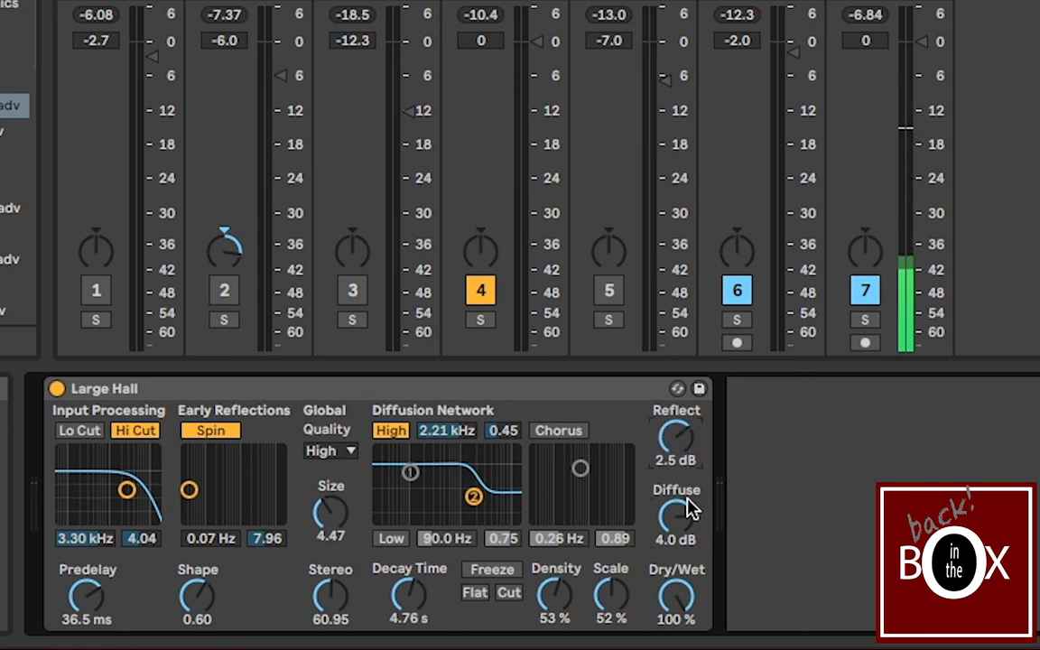
{"action": "left_click_drag", "start_coordinate": [683, 520], "coordinate": [682, 536]}
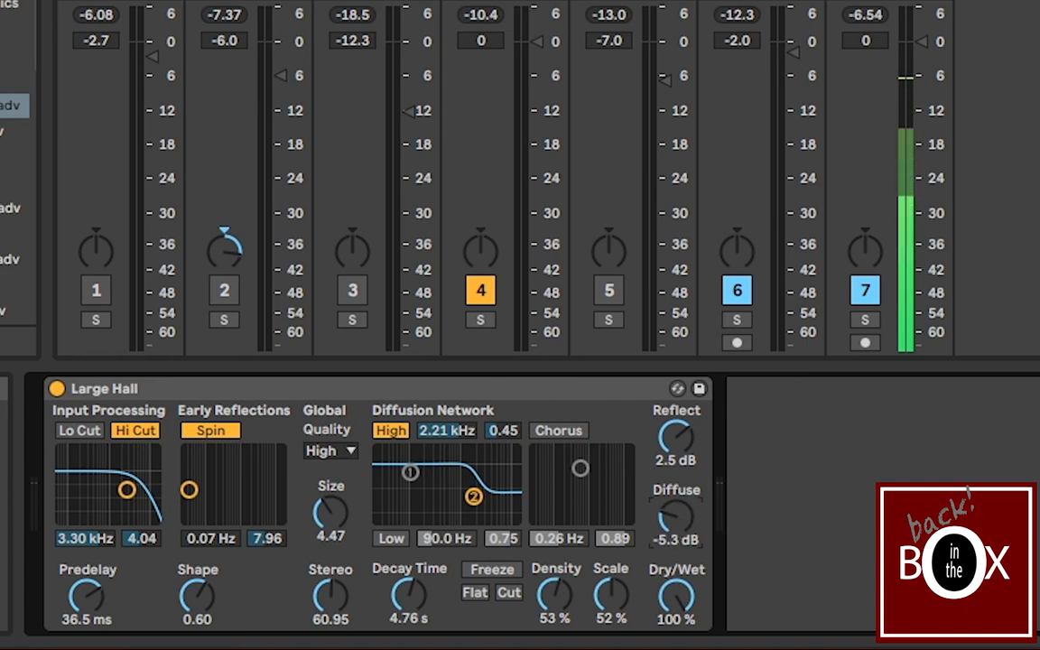
{"action": "left_click_drag", "start_coordinate": [681, 537], "coordinate": [681, 528]}
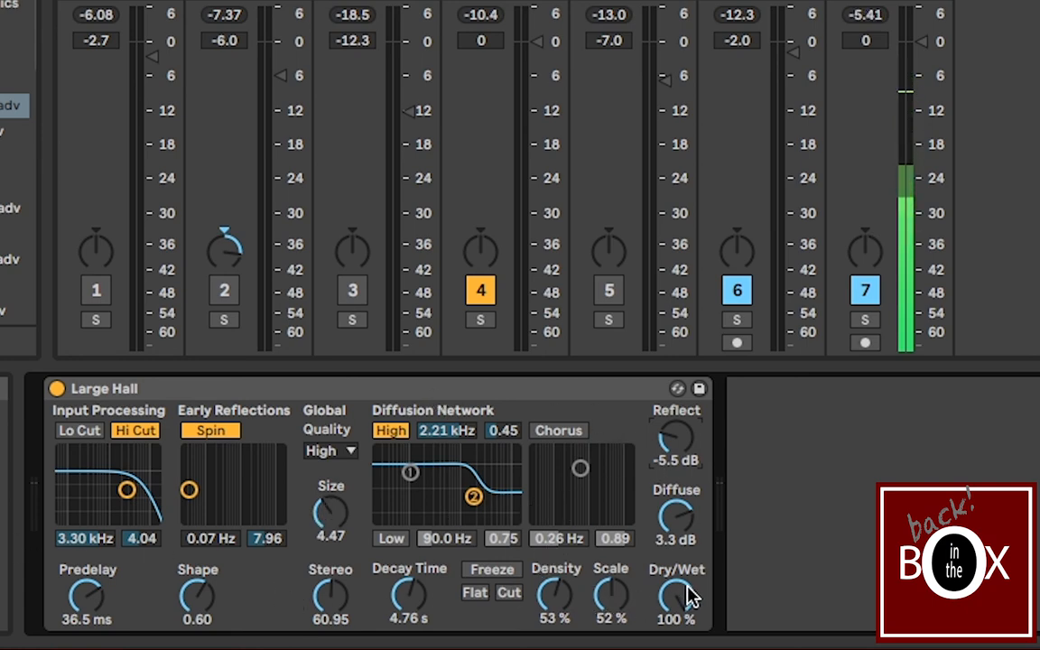
{"action": "mouse_move", "coordinate": [675, 596]}
{"action": "left_mouse_down"}
{"action": "mouse_move", "coordinate": [675, 646]}
{"action": "mouse_move", "coordinate": [676, 596]}
{"action": "left_mouse_up"}
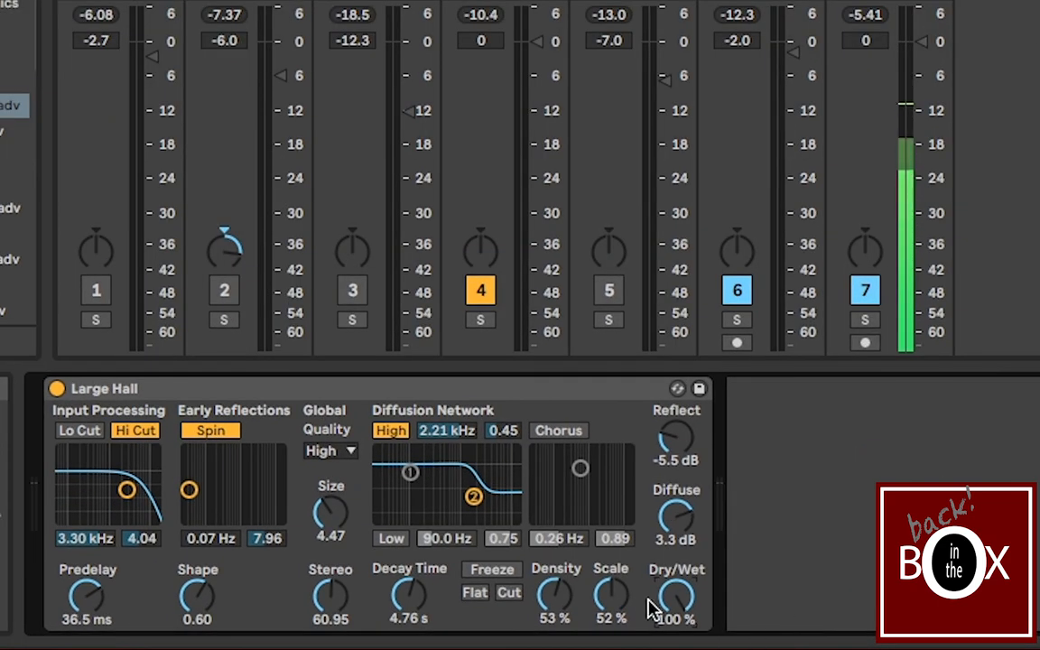
{"action": "mouse_move", "coordinate": [668, 595]}
{"action": "left_mouse_down"}
{"action": "mouse_move", "coordinate": [669, 643]}
{"action": "mouse_move", "coordinate": [672, 594]}
{"action": "left_mouse_up"}
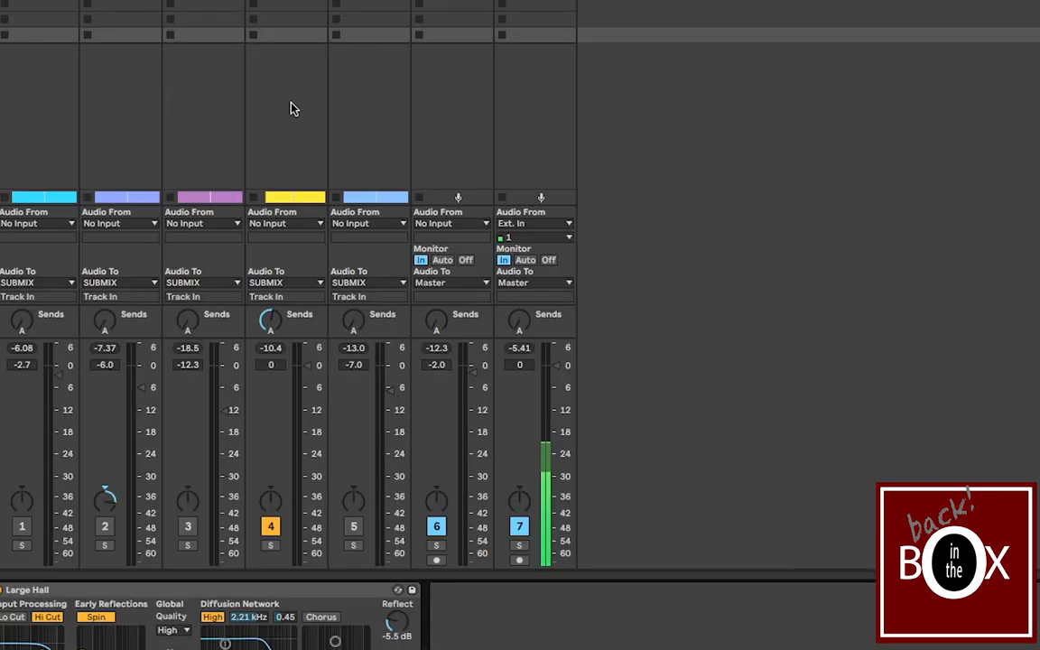
{"action": "left_click", "coordinate": [291, 108]}
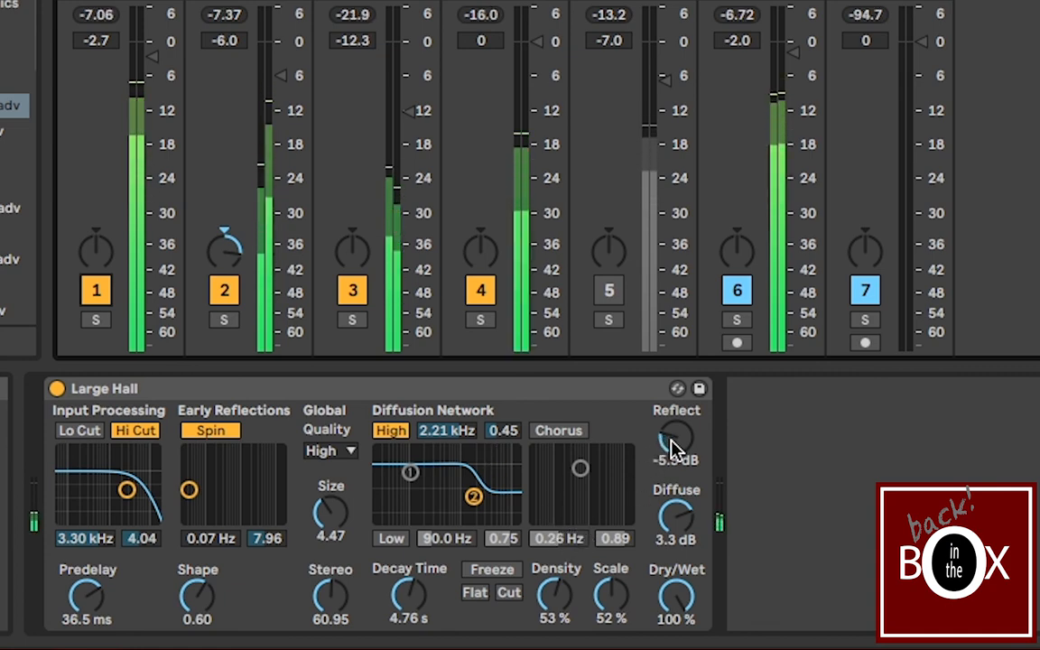
Step: Set the reverb's Predelay to 59.8 ms, Reflect to 1.1 dB and early-reflection Shape to 0.43
{"action": "left_click_drag", "start_coordinate": [664, 442], "coordinate": [664, 409]}
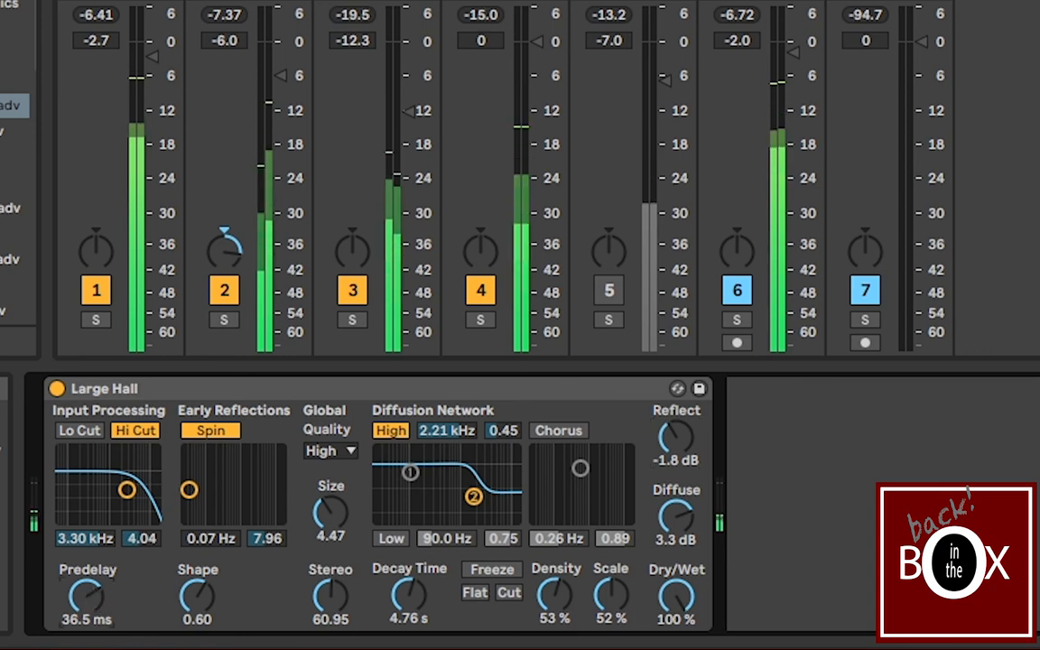
{"action": "left_click_drag", "start_coordinate": [86, 611], "coordinate": [85, 587]}
{"action": "mouse_move", "coordinate": [668, 437]}
{"action": "left_mouse_down"}
{"action": "mouse_move", "coordinate": [668, 418]}
{"action": "mouse_move", "coordinate": [682, 432]}
{"action": "left_mouse_up"}
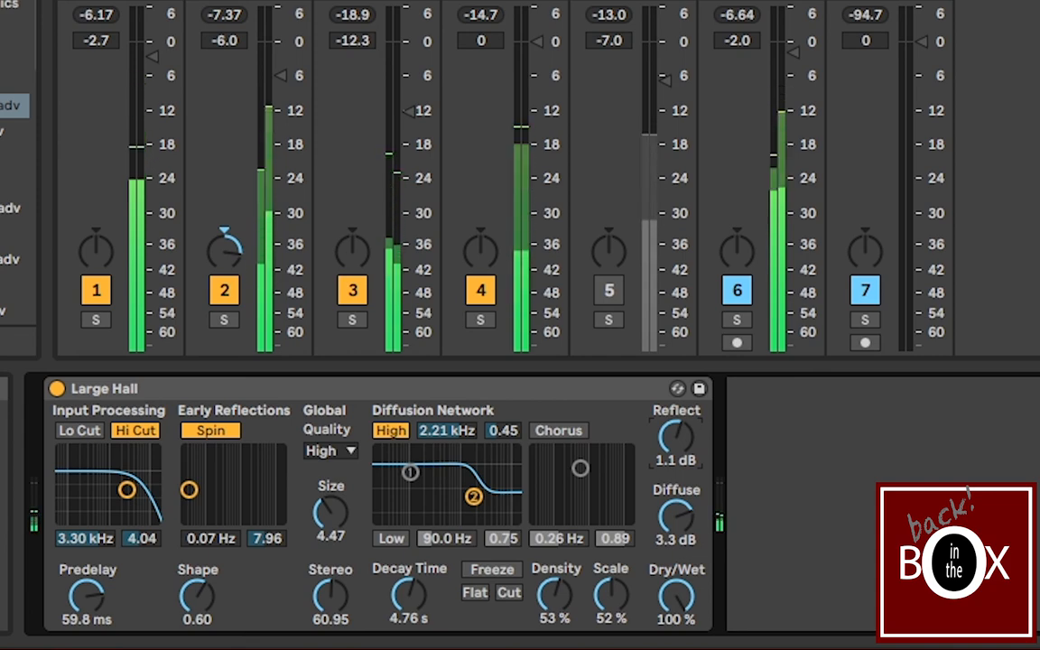
{"action": "left_click_drag", "start_coordinate": [200, 599], "coordinate": [200, 616]}
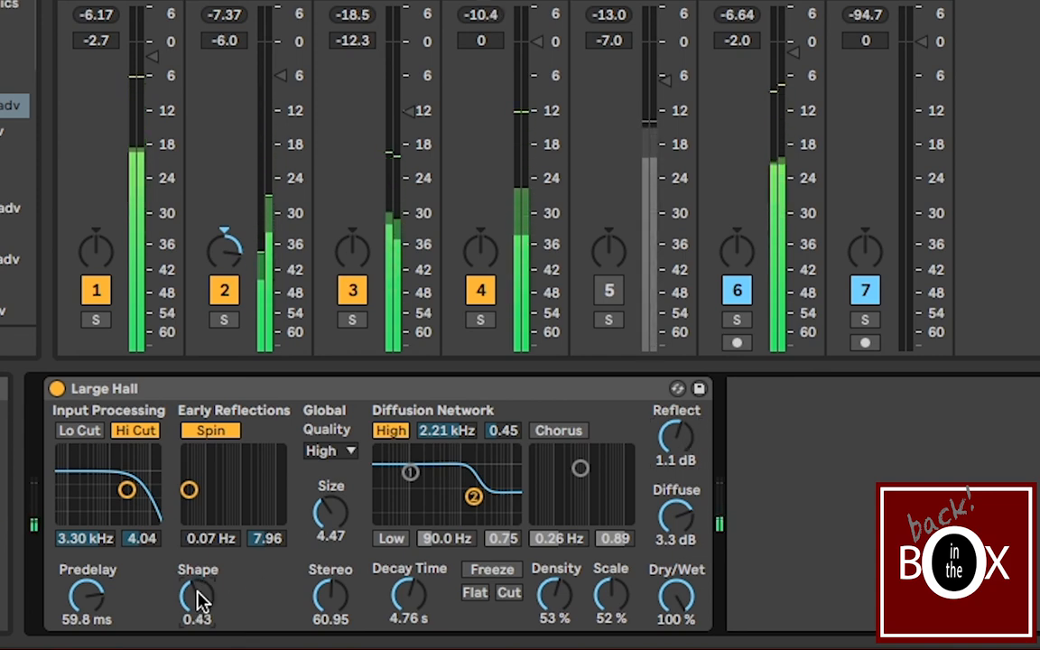
Step: Set the reverb's Stereo to 120.00, Decay Time to 10.7 s, Diffuse to -1.0 dB and Reflect to 2.8 dB
{"action": "left_click_drag", "start_coordinate": [349, 600], "coordinate": [350, 571]}
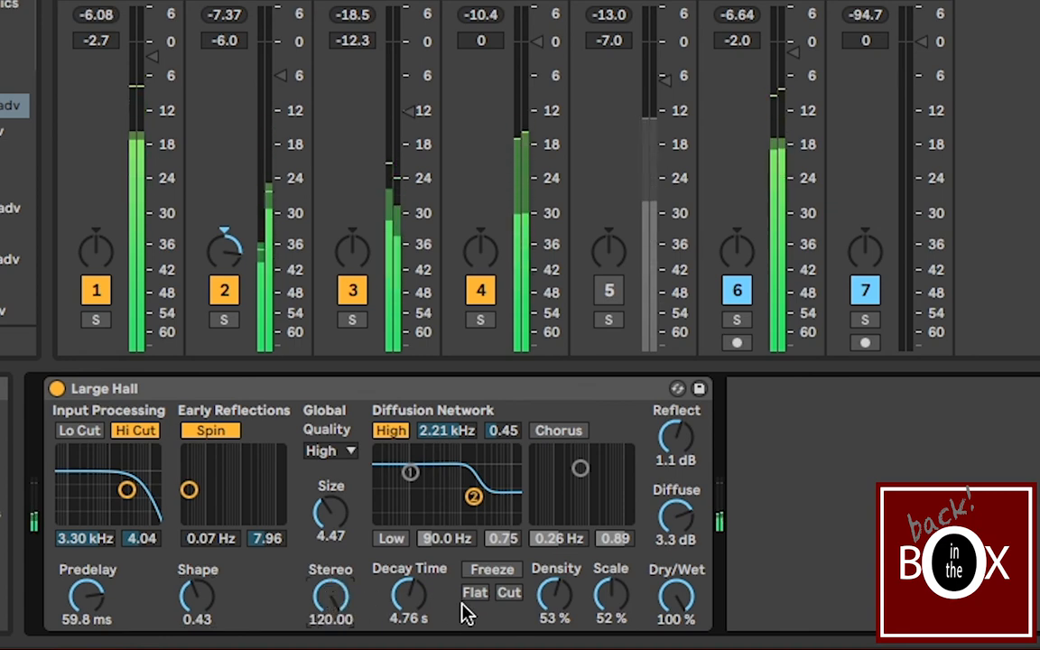
{"action": "left_click_drag", "start_coordinate": [409, 593], "coordinate": [409, 568]}
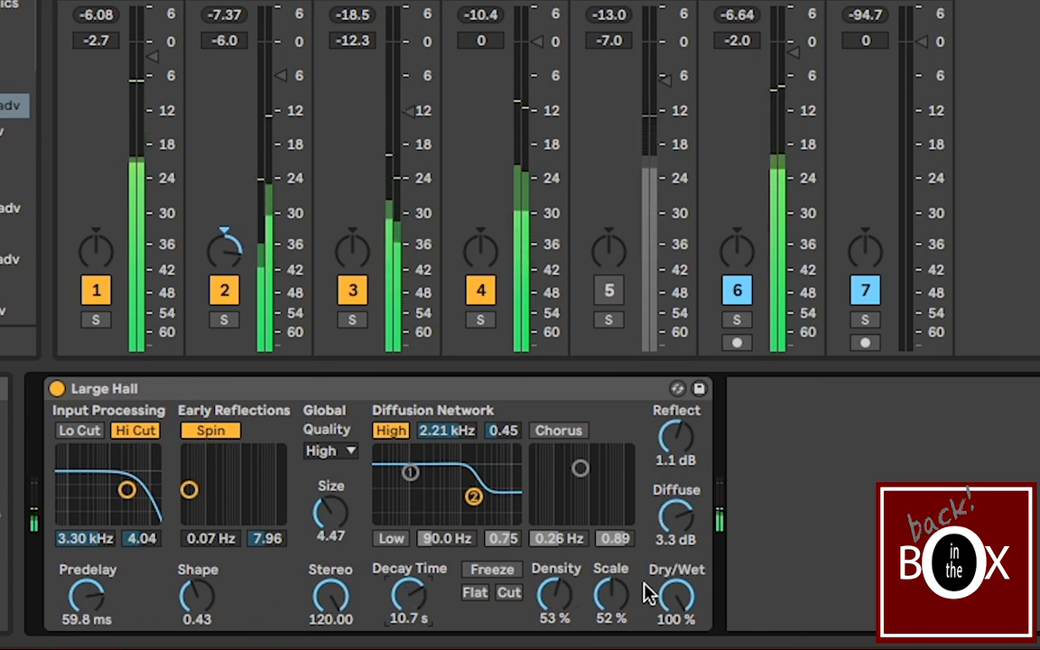
{"action": "left_click_drag", "start_coordinate": [676, 517], "coordinate": [676, 540]}
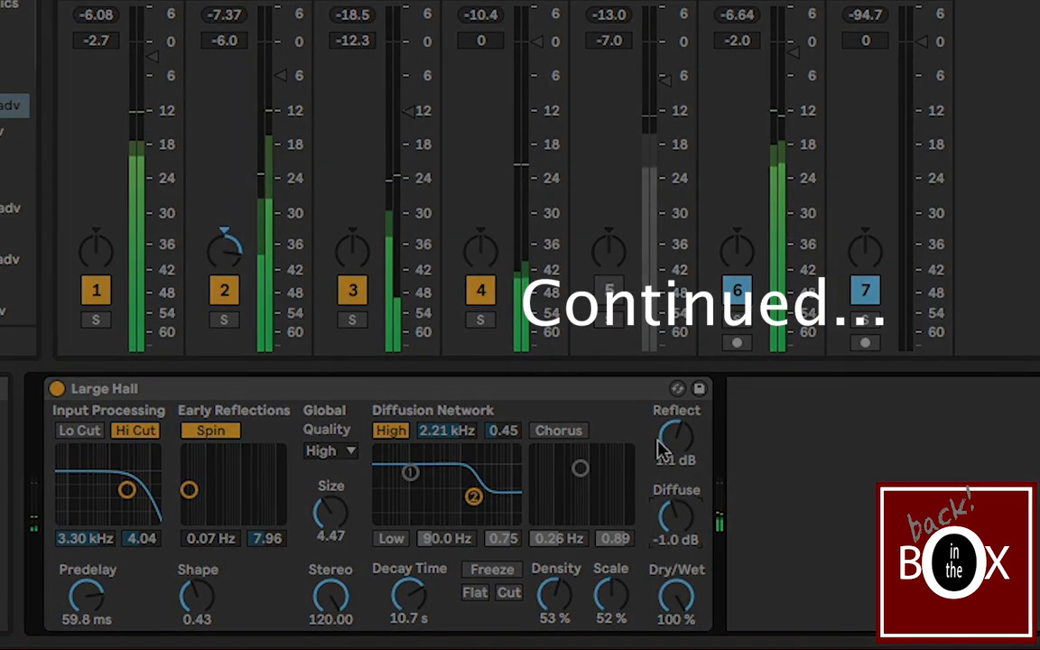
{"action": "left_click_drag", "start_coordinate": [673, 439], "coordinate": [673, 424]}
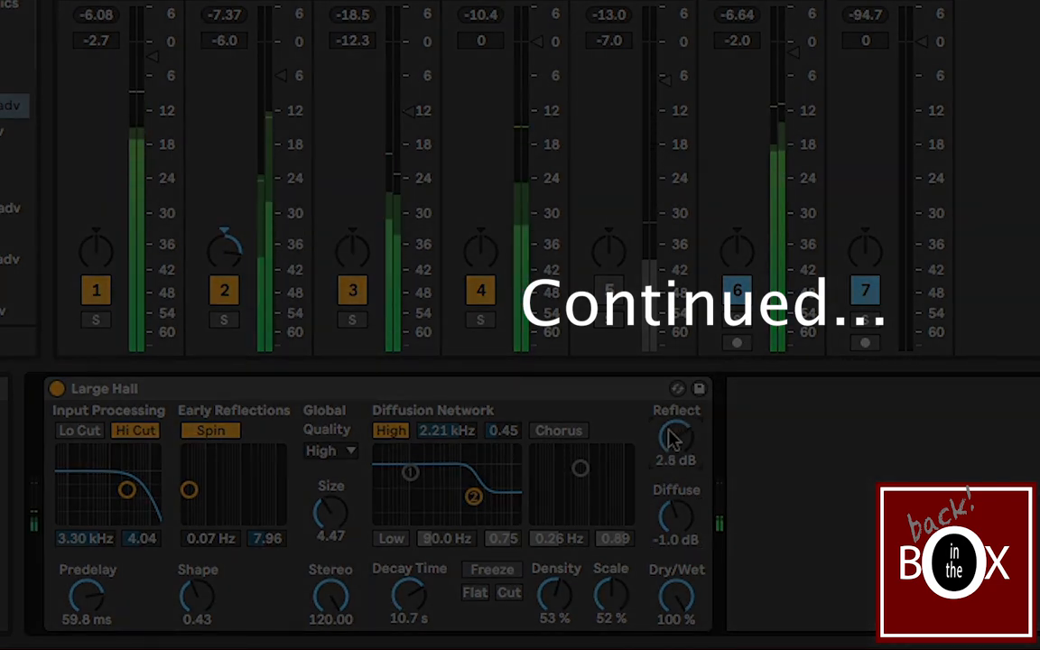